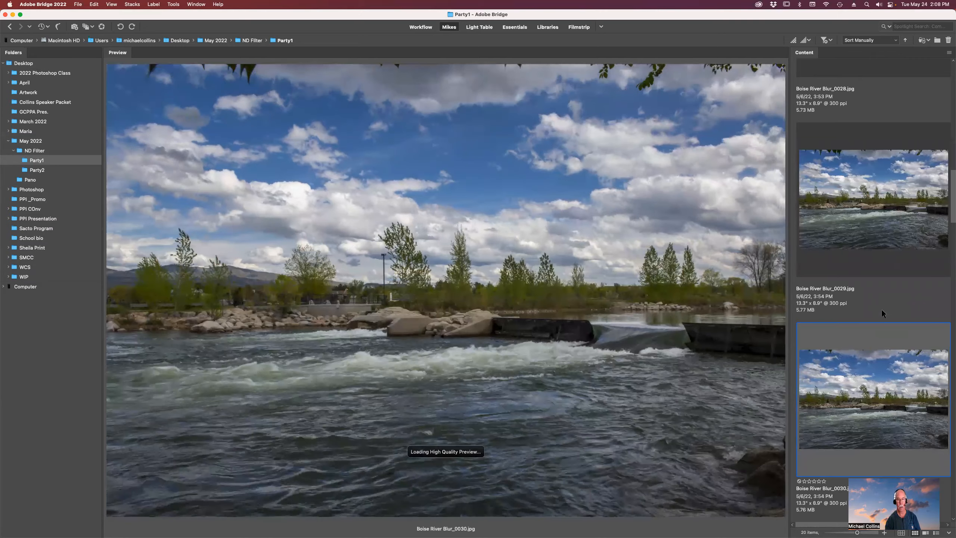
{"action": "key", "text": "Right"}
{"action": "key", "text": "Right"}
{"action": "key", "text": "Right"}
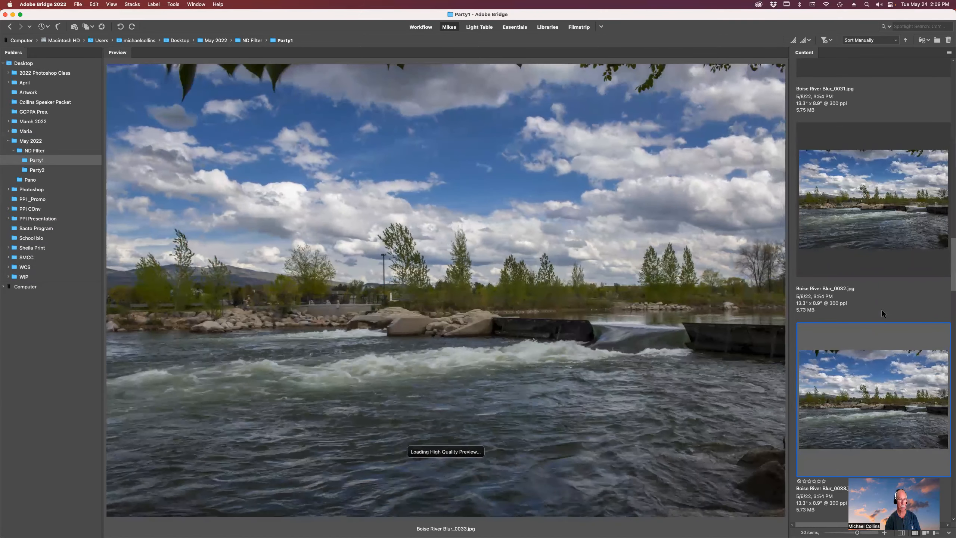
- Browse through the Boise River Blur photos in the Party1 folder
{"action": "key", "text": "Left"}
{"action": "key", "text": "Left"}
{"action": "key", "text": "Left"}
{"action": "key", "text": "Left"}
{"action": "key", "text": "Left"}
{"action": "key", "text": "Left"}
{"action": "key", "text": "Left"}
{"action": "key", "text": "Left"}
{"action": "key", "text": "Left"}
{"action": "key", "text": "Left"}
{"action": "key", "text": "Left"}
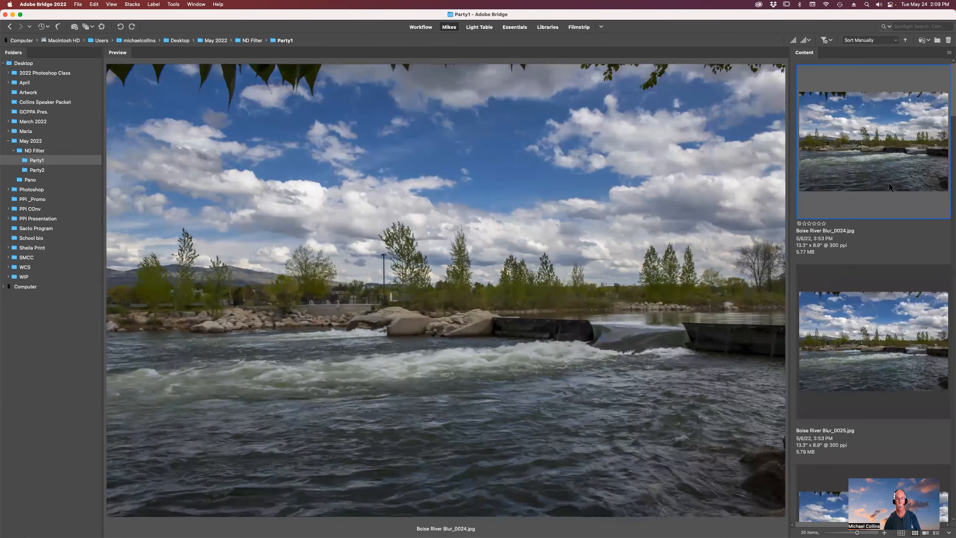
- Open Boise River Blur_0024.jpg, examine its camera data in File Info, and close the image
{"action": "double_click", "coordinate": [850, 155]}
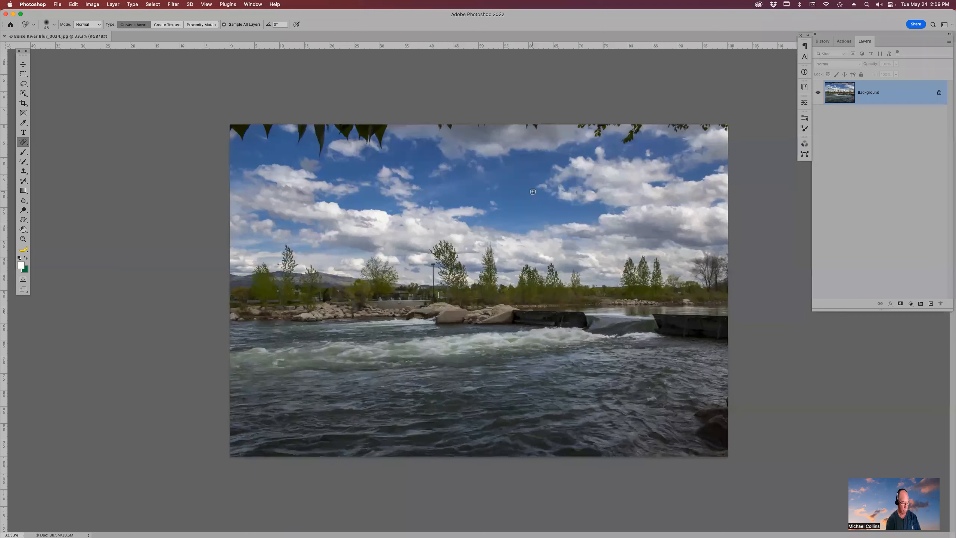
{"action": "key", "text": "alt+shift+super+i"}
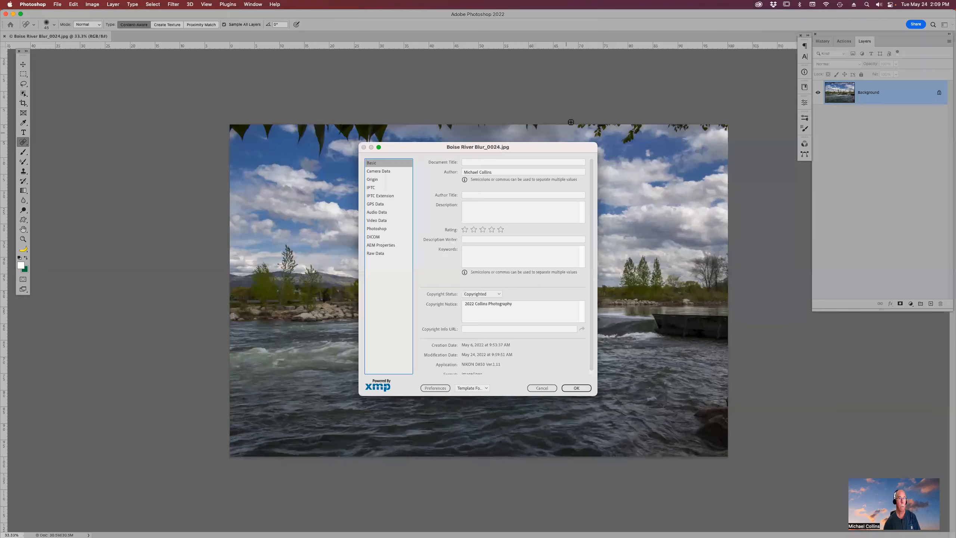
{"action": "left_click", "coordinate": [392, 174]}
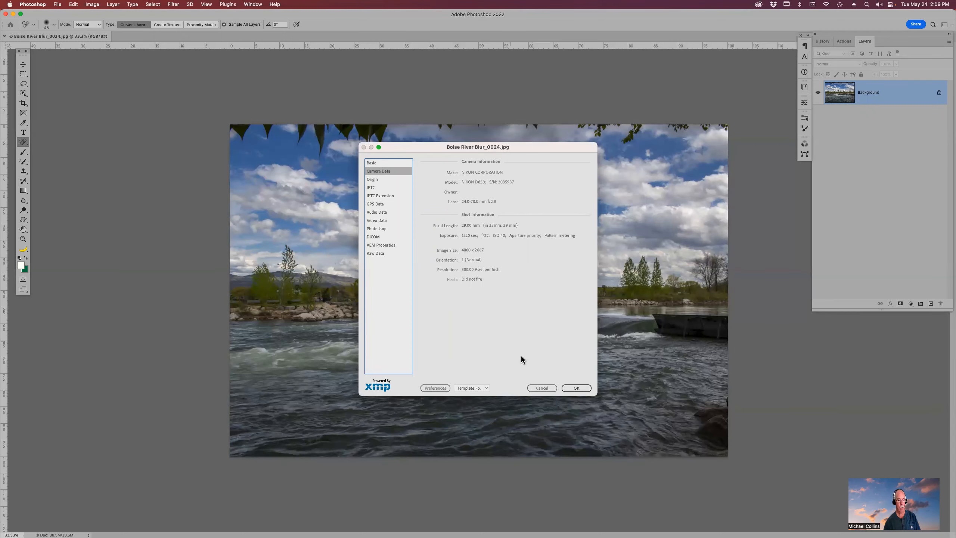
{"action": "left_click", "coordinate": [542, 388]}
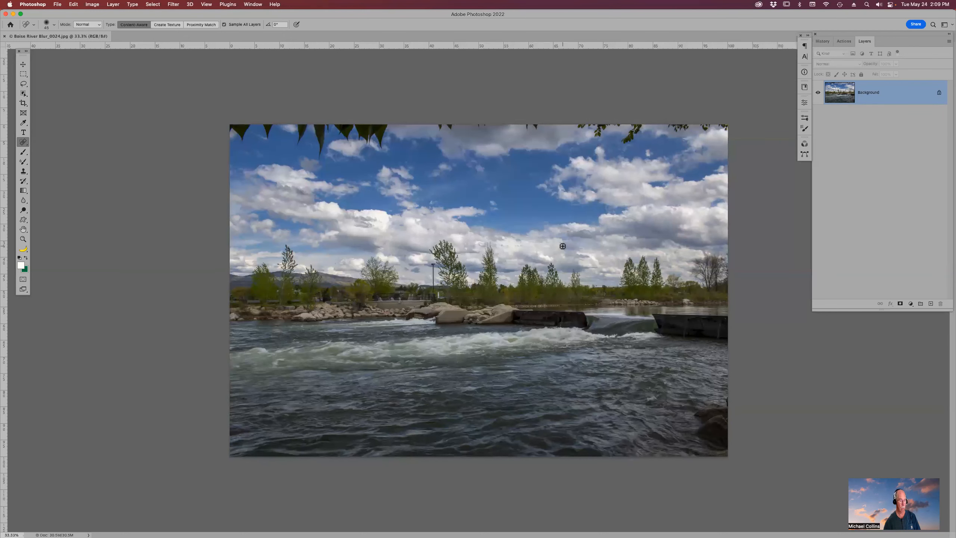
{"action": "key", "text": "super+w"}
- Select all 20 photos in the Party1 folder and load them into Photoshop as layers
{"action": "key", "text": "super+Tab"}
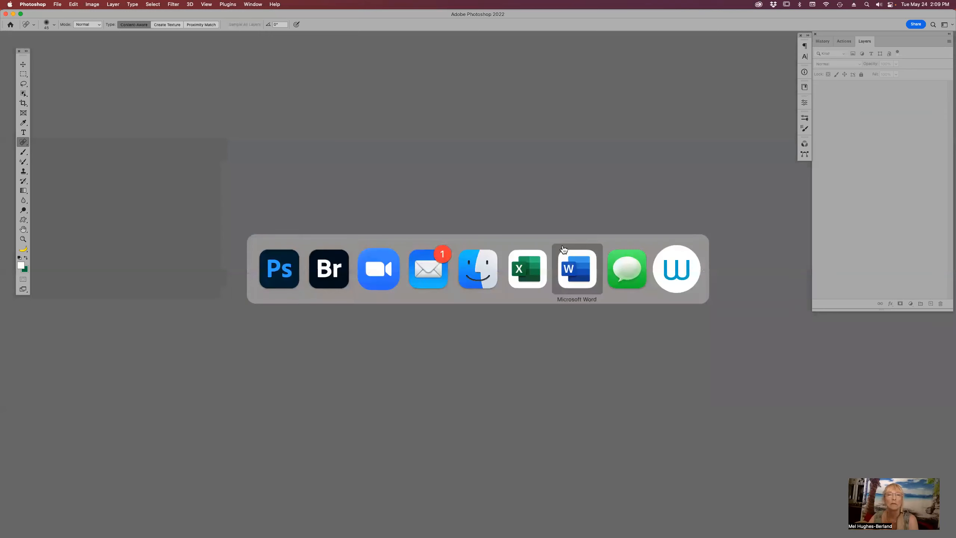
{"action": "left_click", "coordinate": [329, 268]}
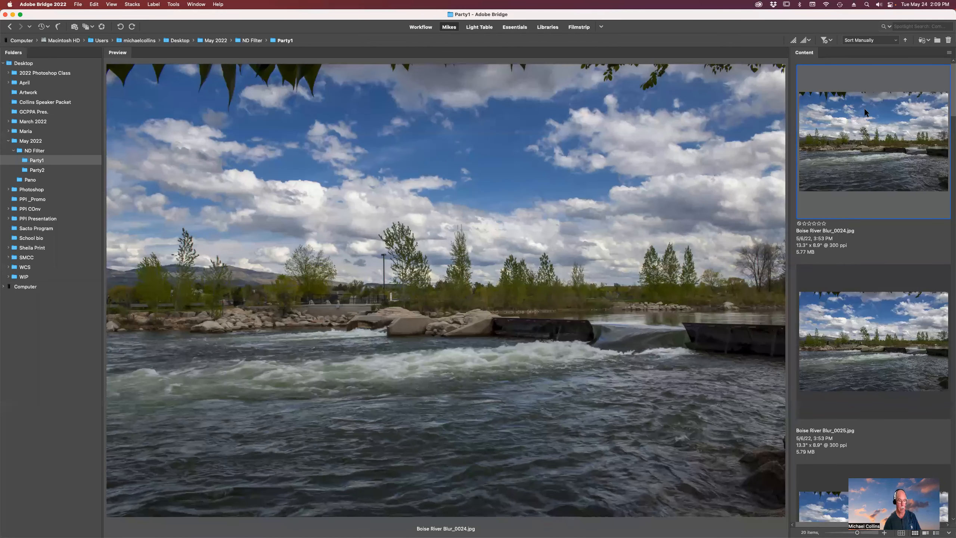
{"action": "key", "text": "super+a"}
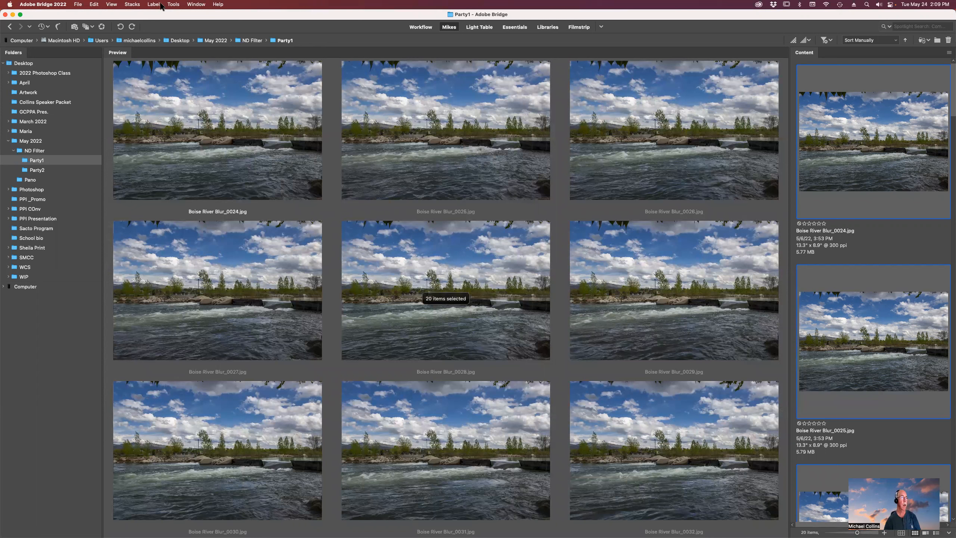
{"action": "left_click", "coordinate": [173, 5]}
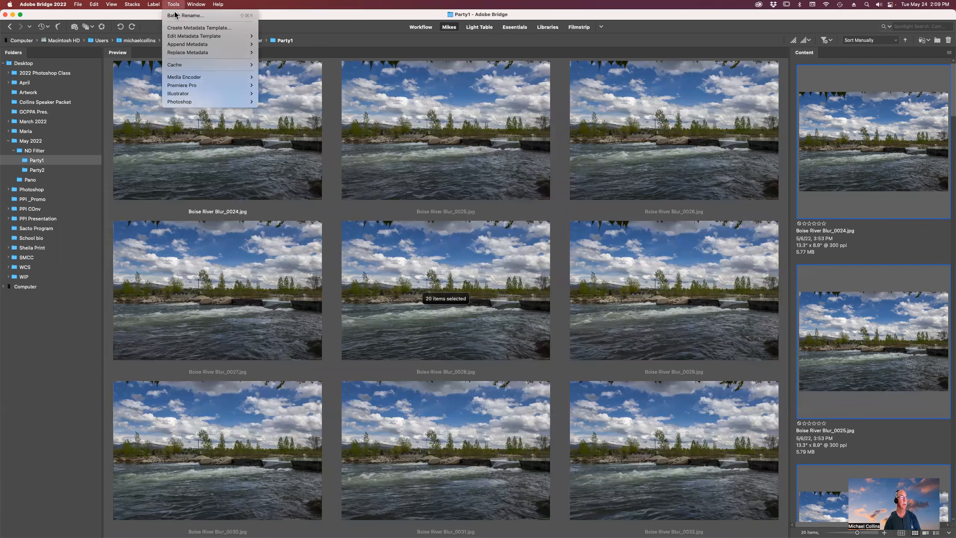
{"action": "mouse_move", "coordinate": [195, 102]}
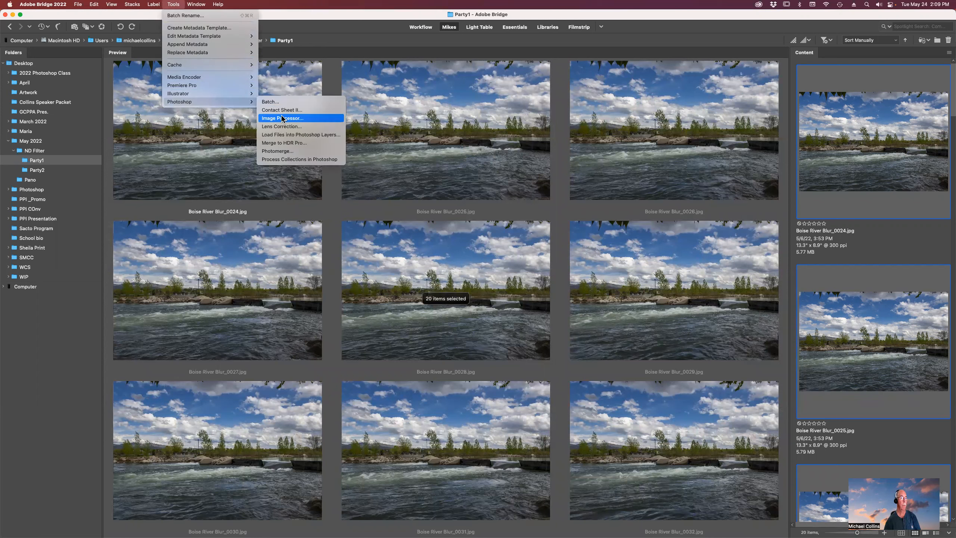
{"action": "left_click", "coordinate": [288, 138]}
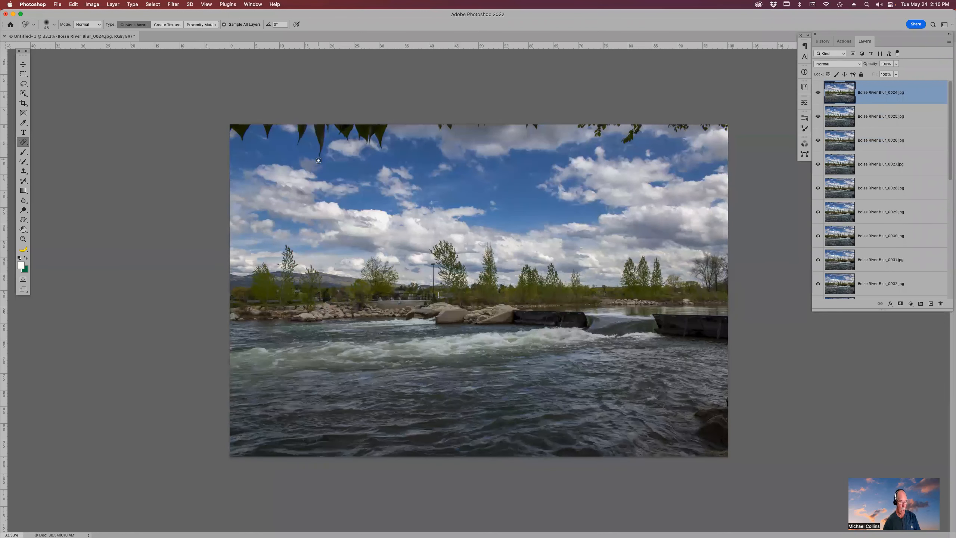
- Select all the layers and auto-align them with Auto projection
{"action": "scroll", "coordinate": [901, 258], "scroll_direction": "down", "scroll_amount": 10}
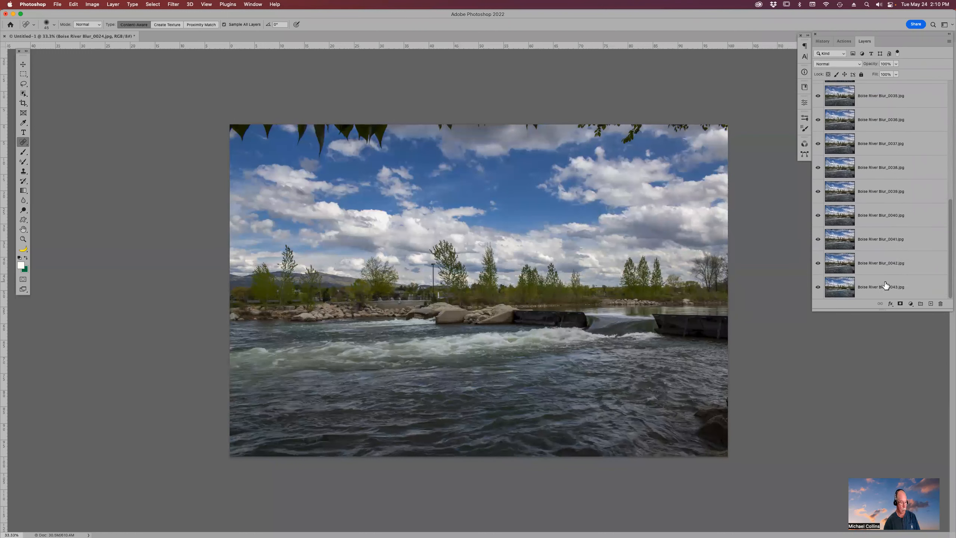
{"action": "left_click", "coordinate": [885, 286], "text": "shift"}
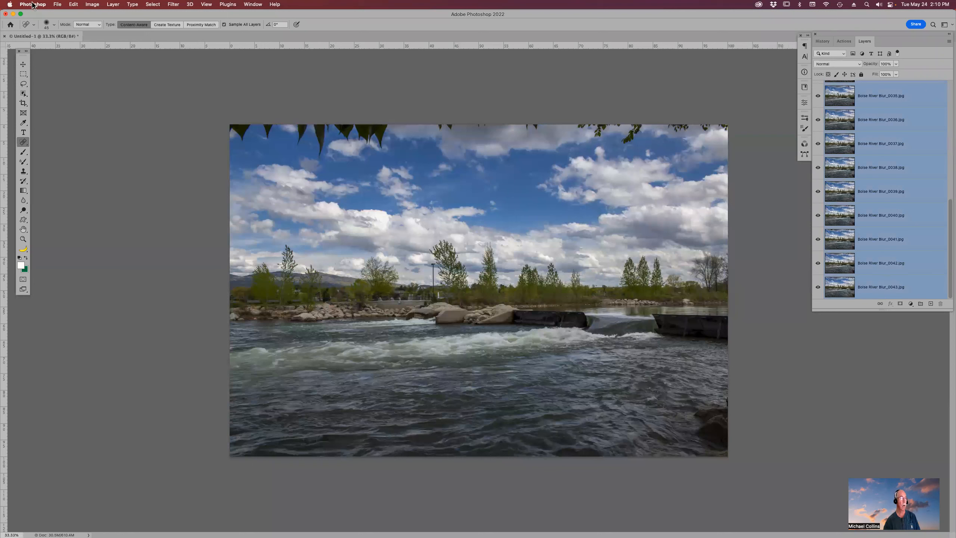
{"action": "left_click", "coordinate": [74, 5]}
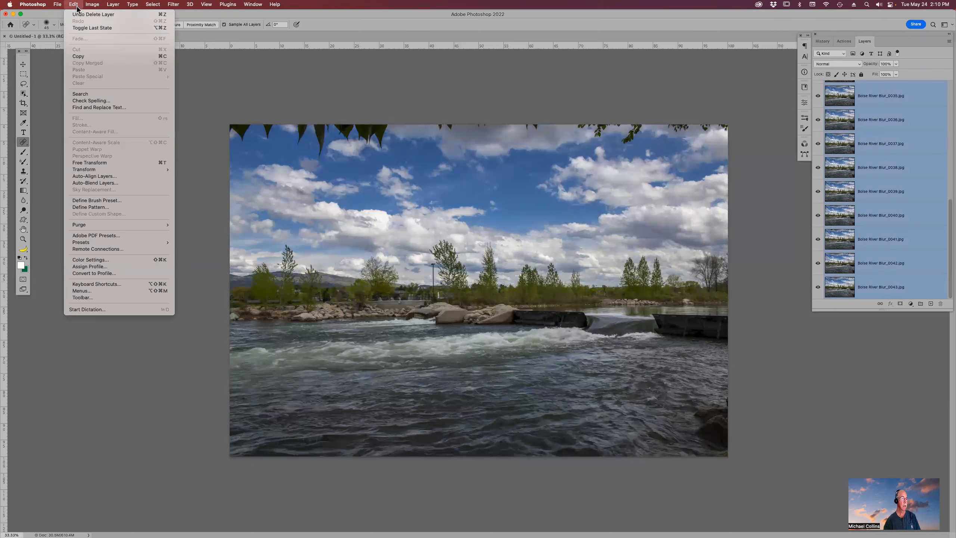
{"action": "left_click", "coordinate": [101, 179]}
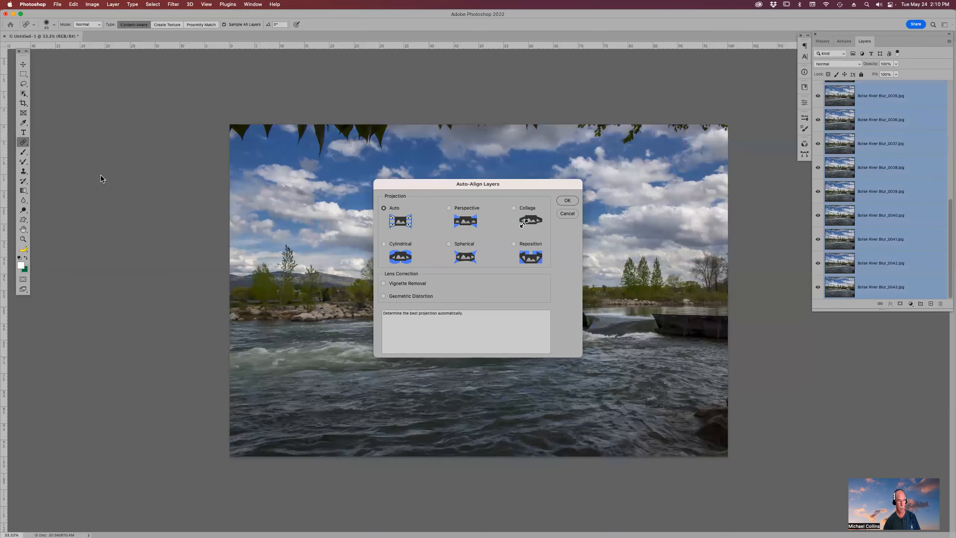
{"action": "left_click", "coordinate": [567, 200]}
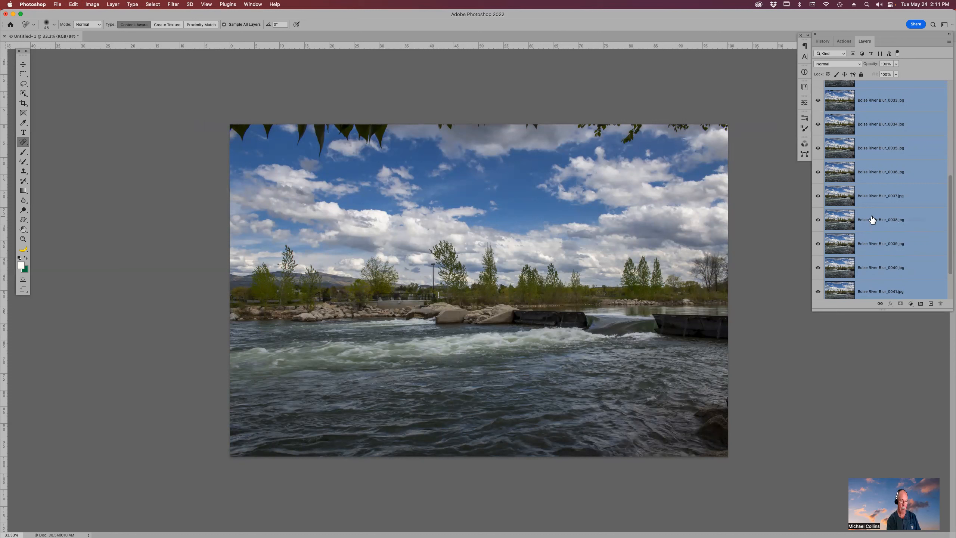
- Group all the layers and convert the group into a smart object
{"action": "key", "text": "super+g"}
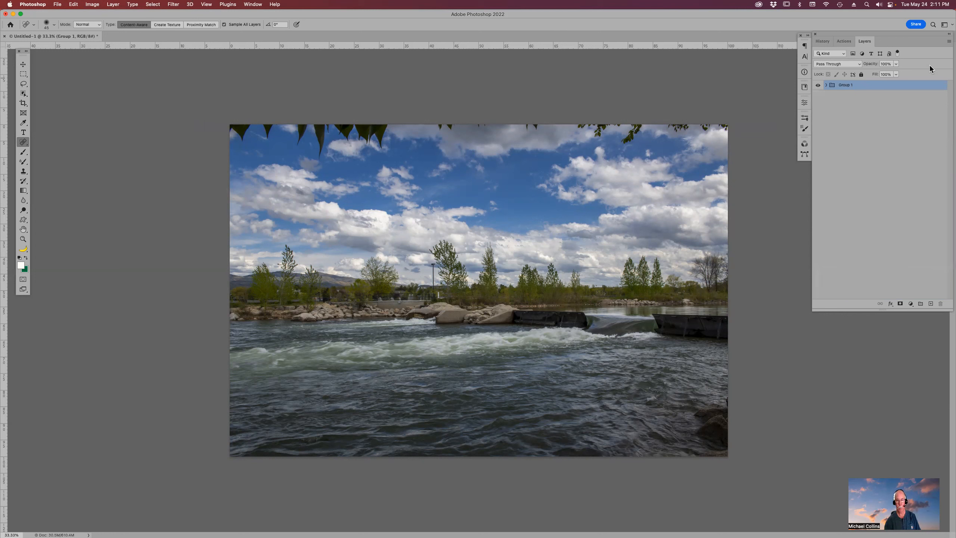
{"action": "left_click", "coordinate": [949, 41]}
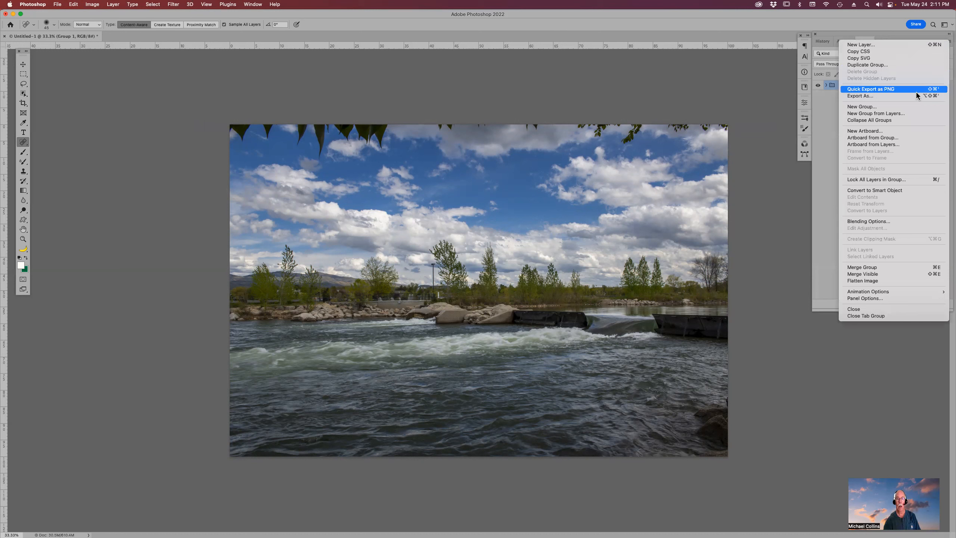
{"action": "left_click", "coordinate": [900, 190]}
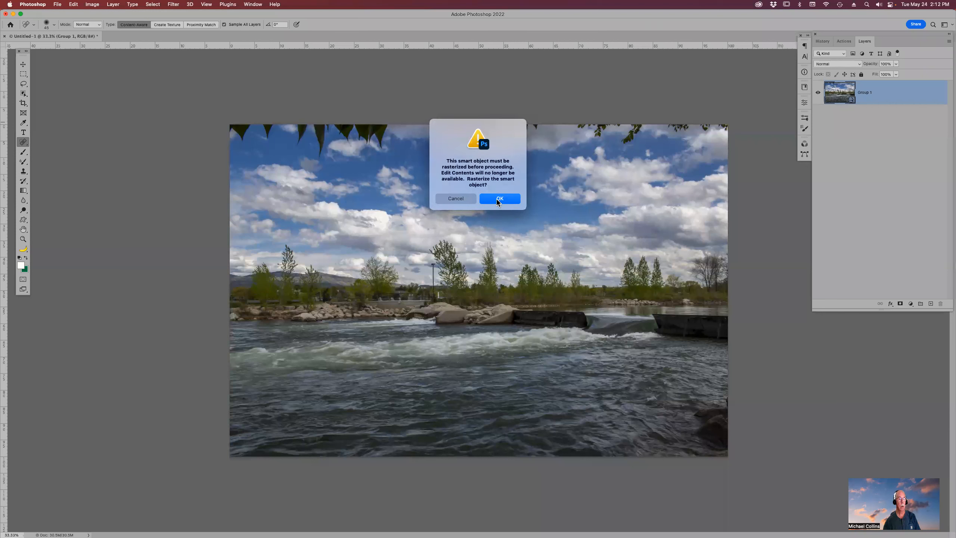
{"action": "left_click", "coordinate": [451, 199]}
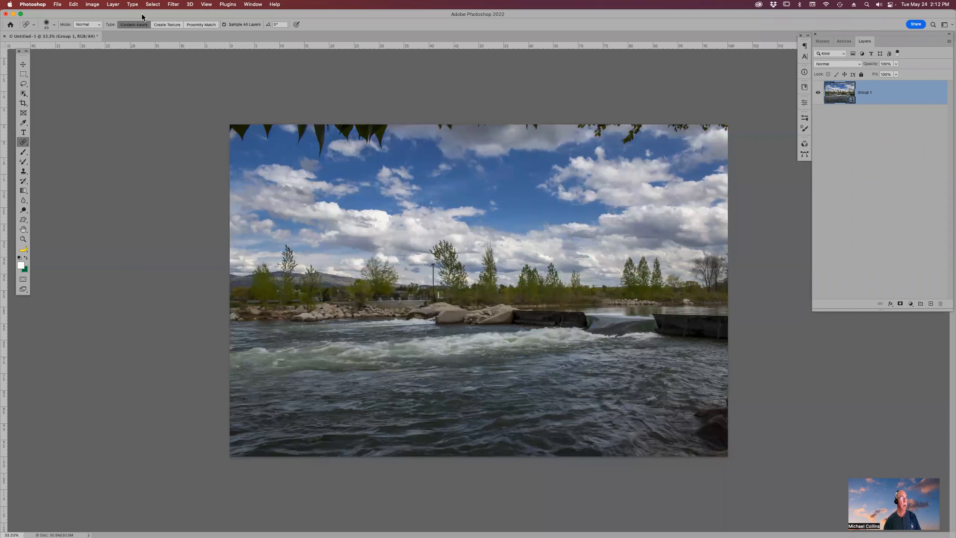
- Set the smart object's stack mode to Mean
{"action": "left_click", "coordinate": [112, 4]}
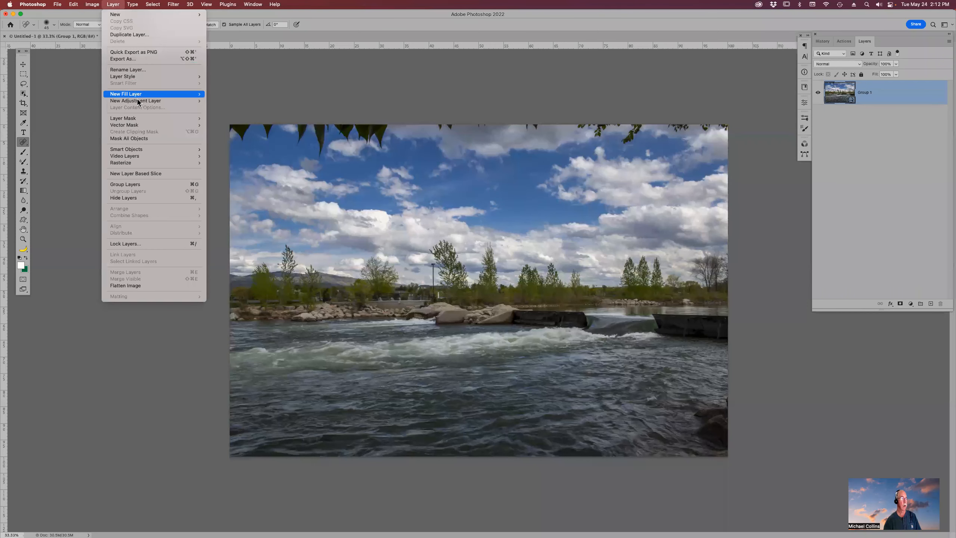
{"action": "mouse_move", "coordinate": [145, 118]}
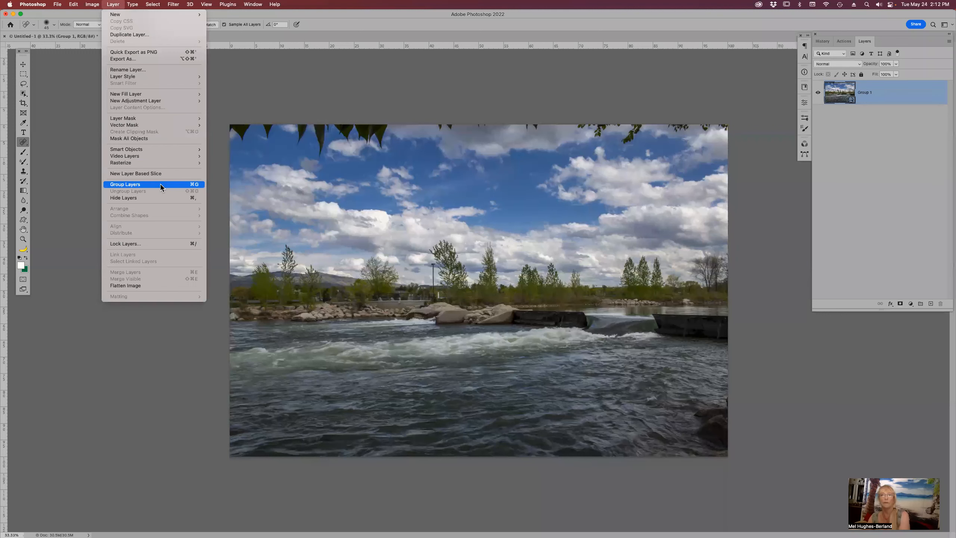
{"action": "mouse_move", "coordinate": [169, 148]}
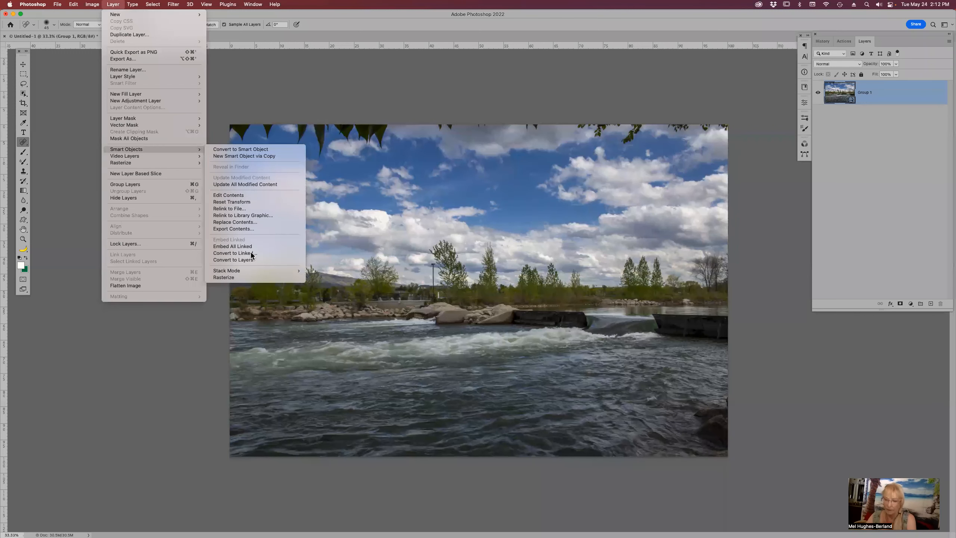
{"action": "mouse_move", "coordinate": [254, 271]}
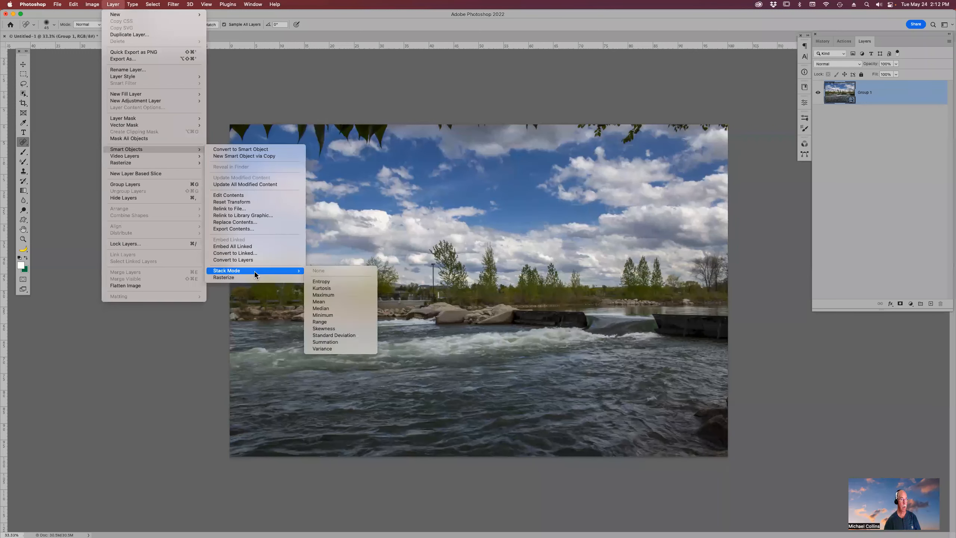
{"action": "left_click", "coordinate": [334, 302]}
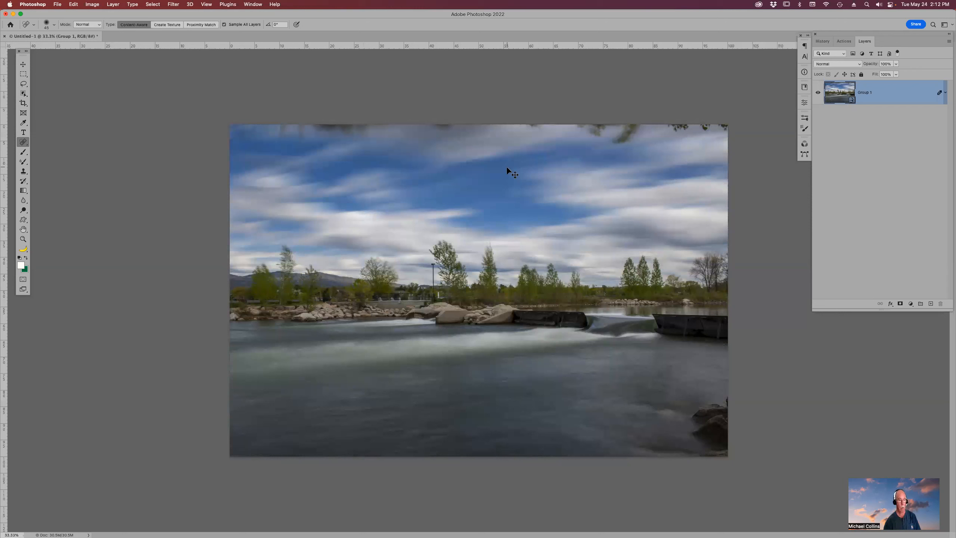
- Compare the image before and after the Mean stack mode by stepping through the History states
{"action": "left_click", "coordinate": [828, 43]}
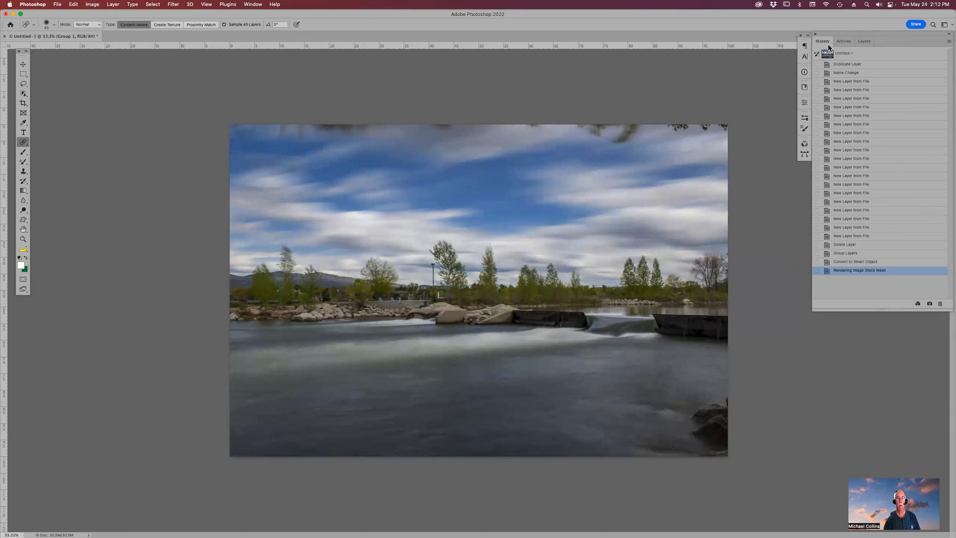
{"action": "left_click", "coordinate": [878, 262]}
{"action": "left_click", "coordinate": [877, 271]}
{"action": "left_click", "coordinate": [876, 263]}
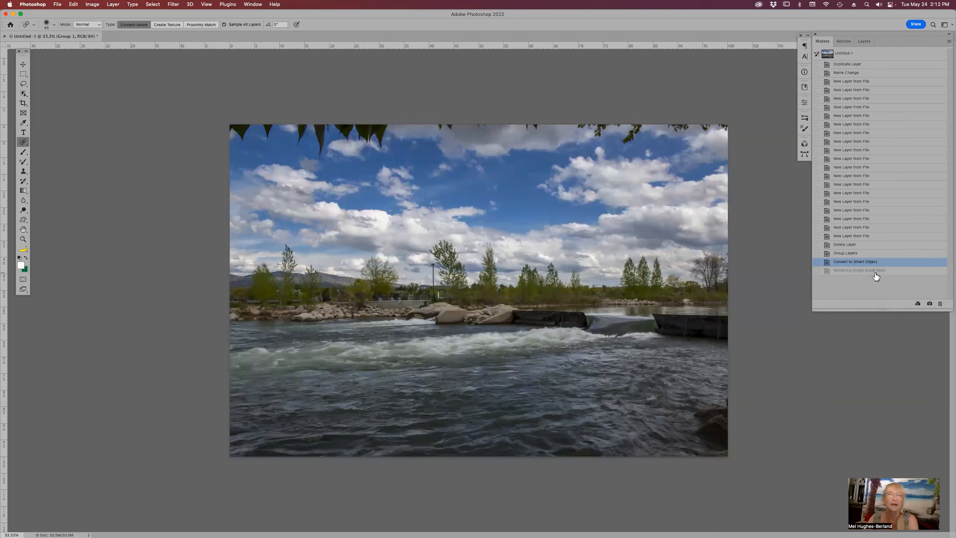
{"action": "left_click", "coordinate": [876, 271]}
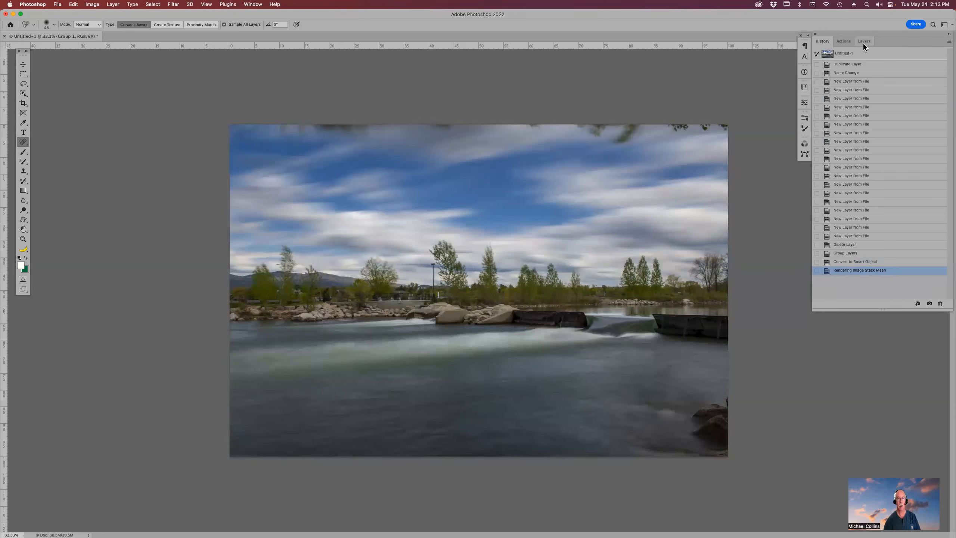
{"action": "left_click", "coordinate": [860, 263]}
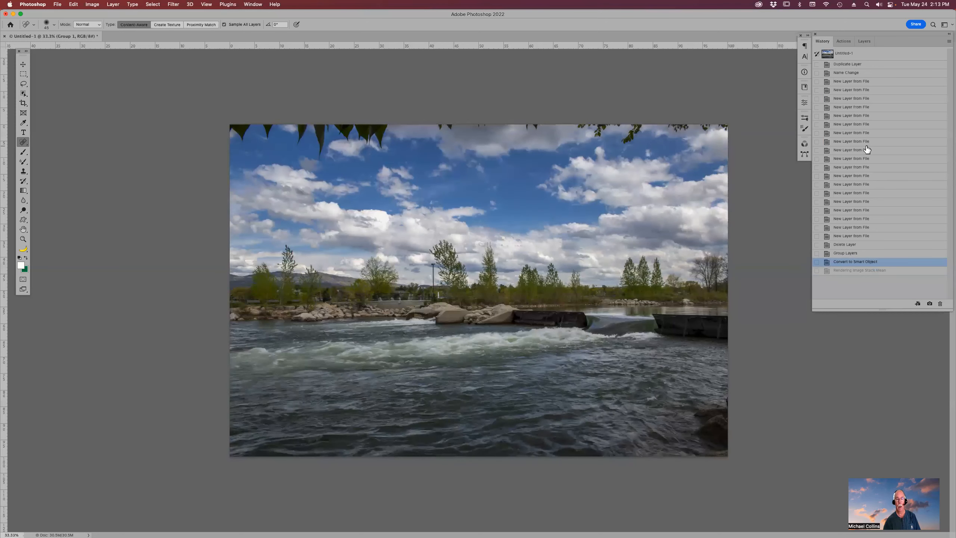
{"action": "left_click", "coordinate": [849, 245]}
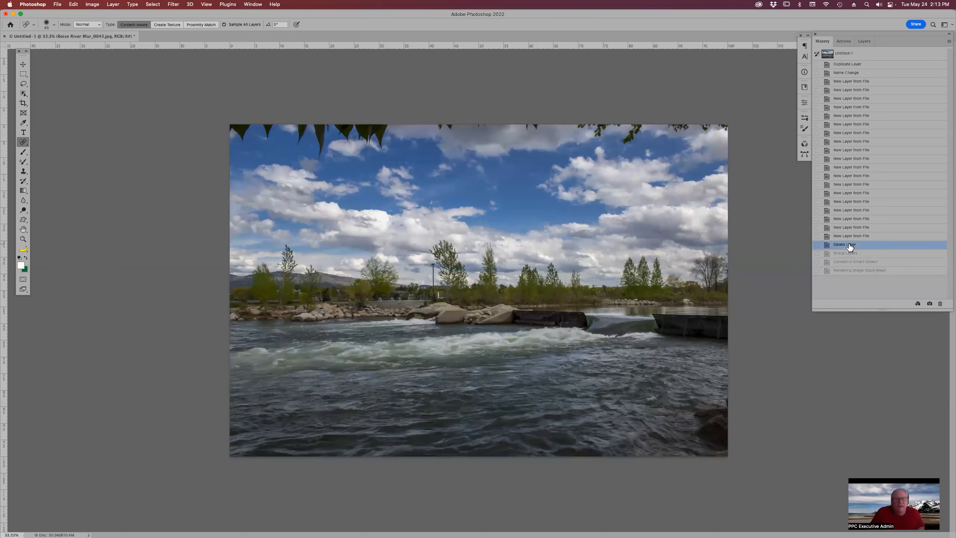
{"action": "left_click", "coordinate": [853, 272]}
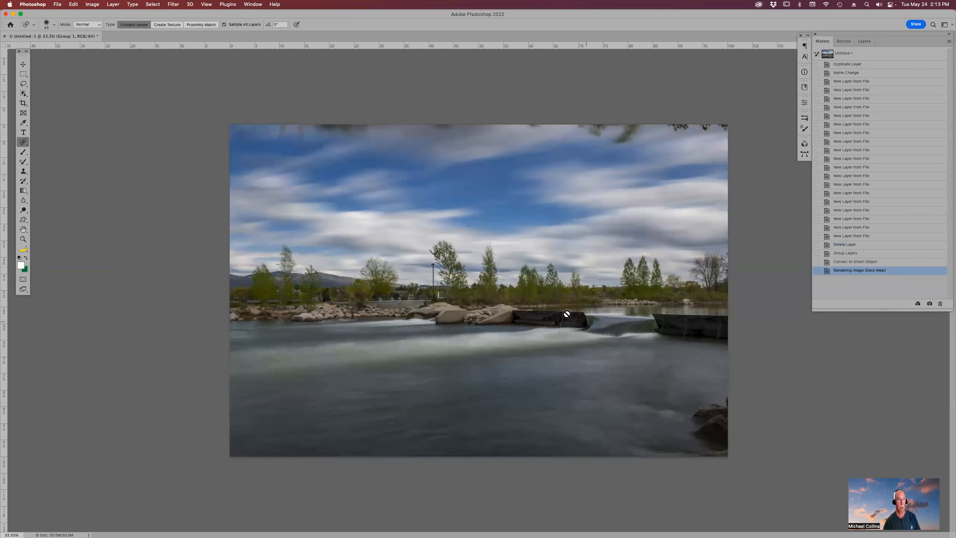
- Zoom in on the trees to inspect the blurred stacked result
{"action": "key", "text": "z"}
{"action": "left_click_drag", "start_coordinate": [458, 216], "coordinate": [546, 296]}
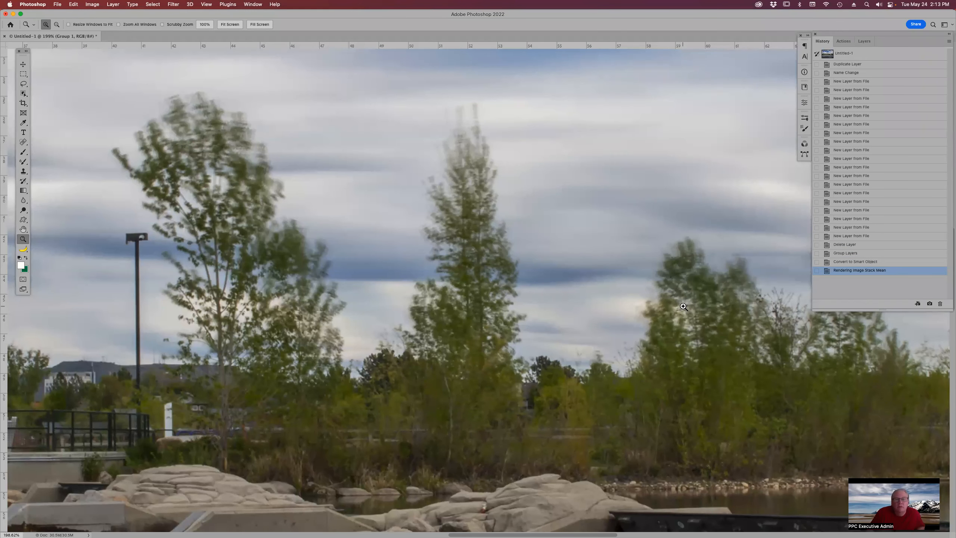
{"action": "left_click", "coordinate": [870, 42]}
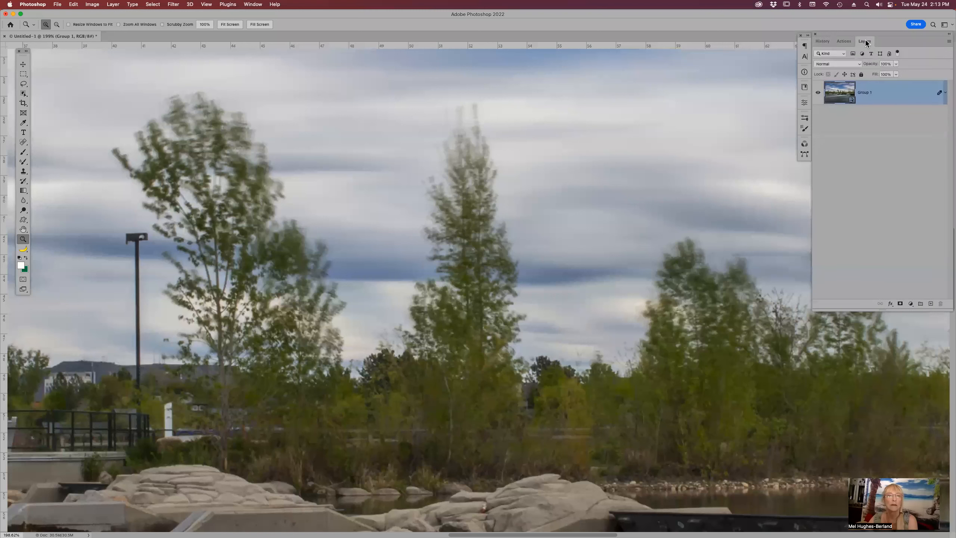
{"action": "left_click", "coordinate": [823, 42]}
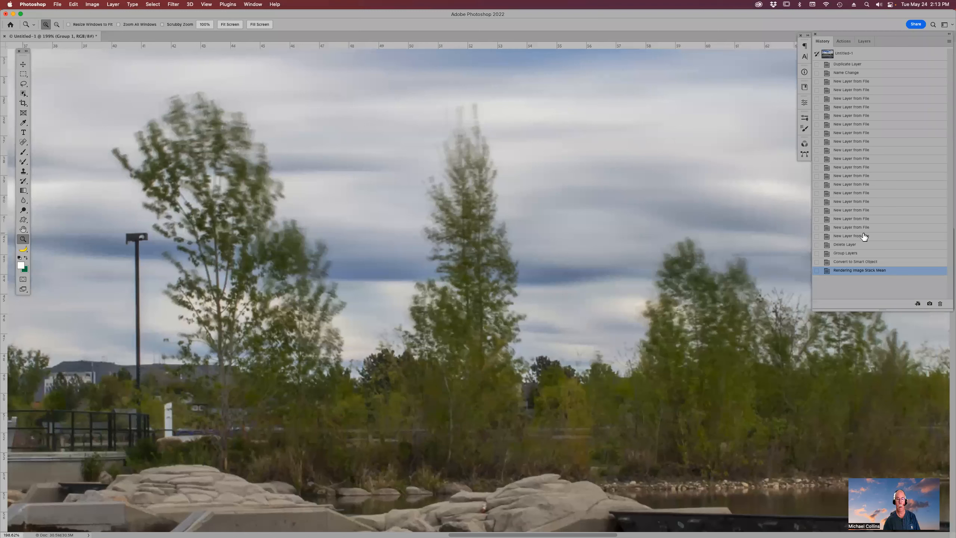
- Step through the History states to compare the original single frame with the Mean-stacked result
{"action": "left_click", "coordinate": [872, 206]}
{"action": "left_click", "coordinate": [861, 56]}
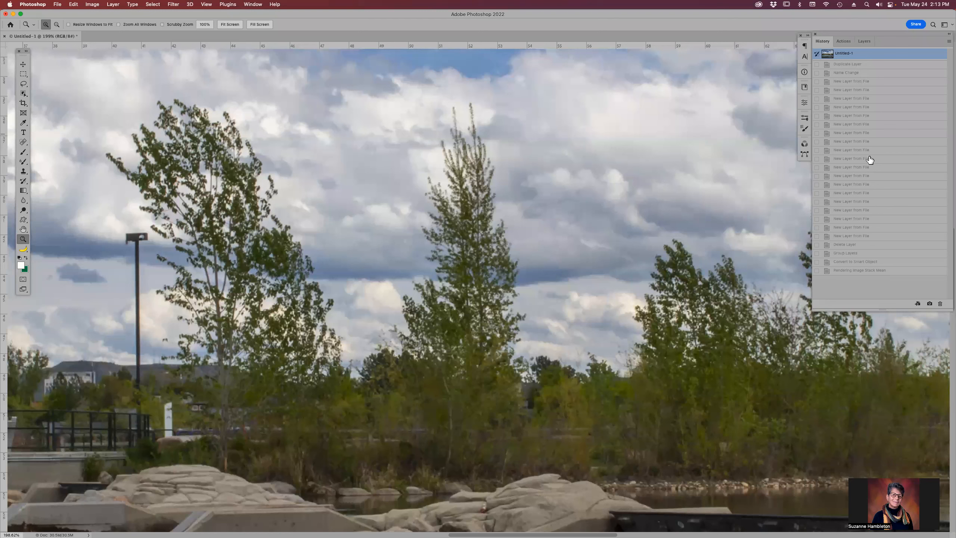
{"action": "left_click", "coordinate": [861, 237]}
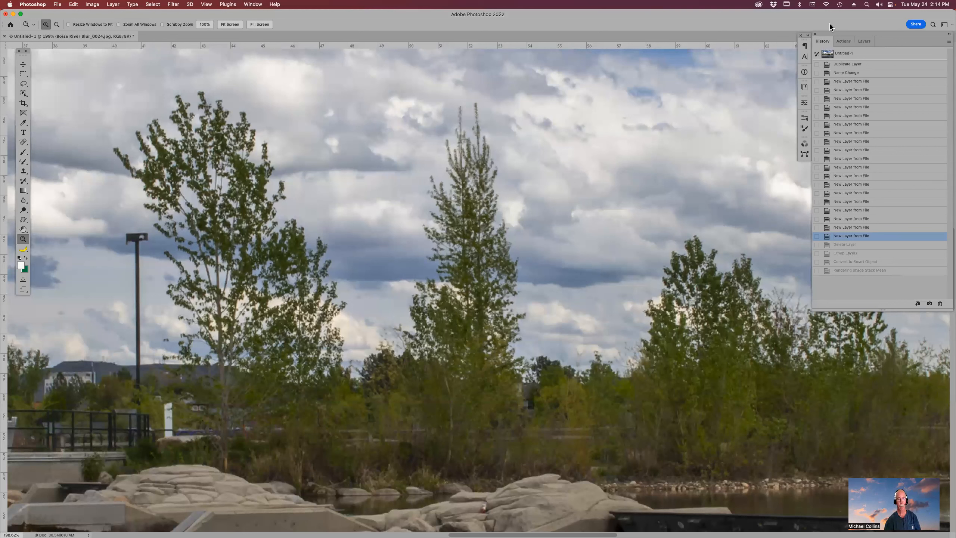
{"action": "left_click", "coordinate": [847, 54]}
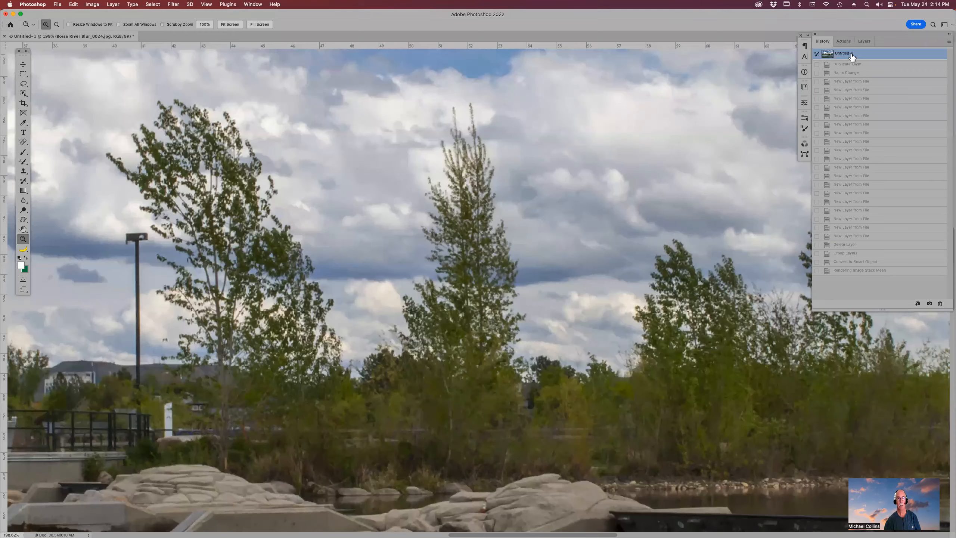
- Close the document without saving and switch to Adobe Bridge
{"action": "key", "text": "super+w"}
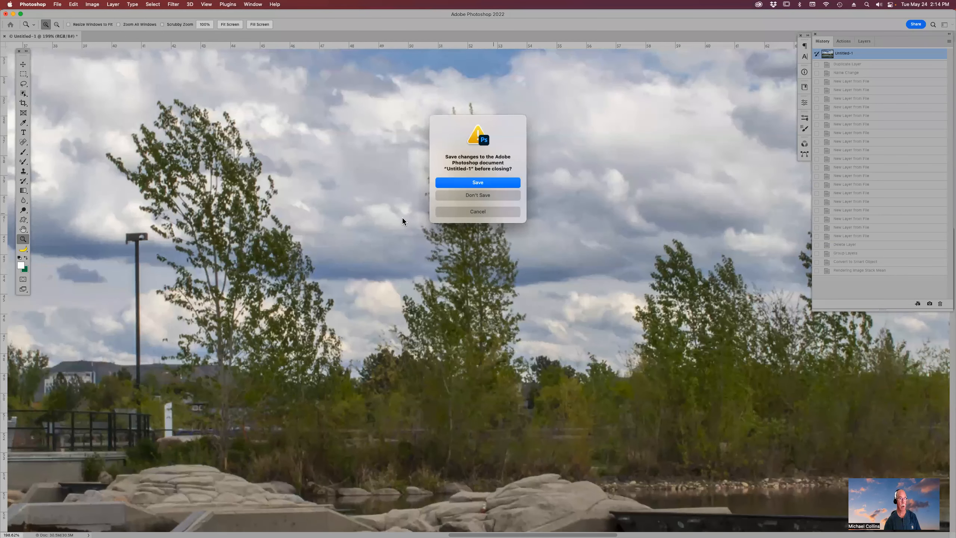
{"action": "left_click", "coordinate": [496, 196]}
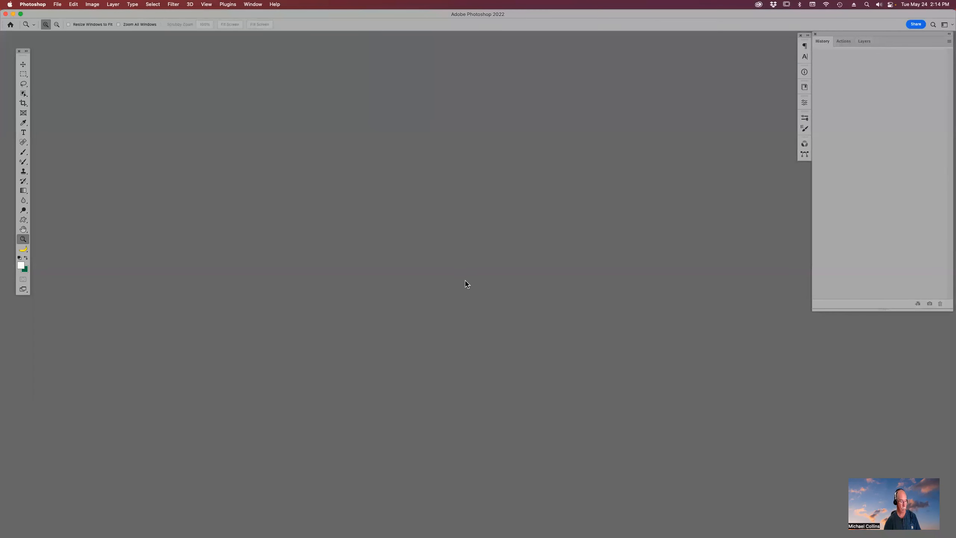
{"action": "key", "text": "super+Tab"}
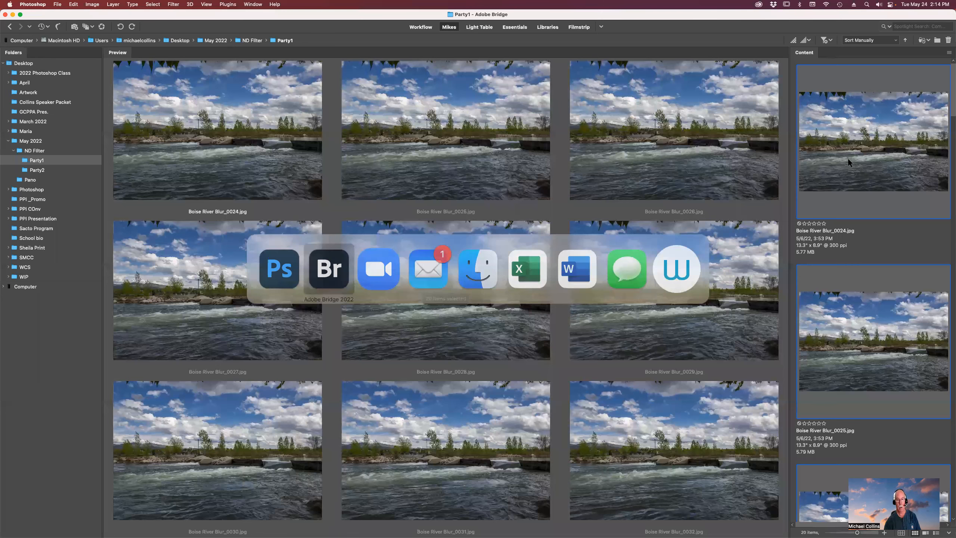
- Select all 20 Boise River Blur photos and load them into Photoshop as layers
{"action": "left_click", "coordinate": [861, 130]}
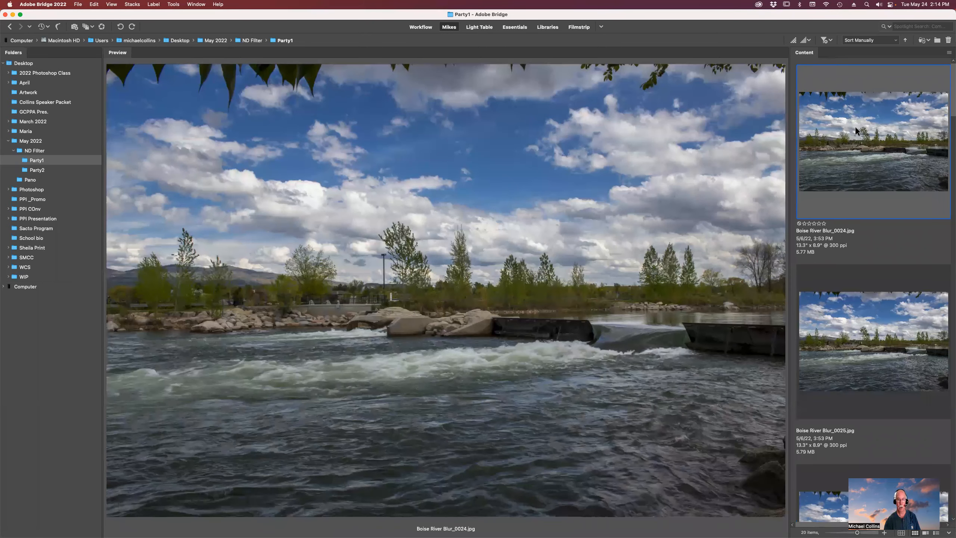
{"action": "scroll", "coordinate": [858, 271], "scroll_direction": "down", "scroll_amount": 20}
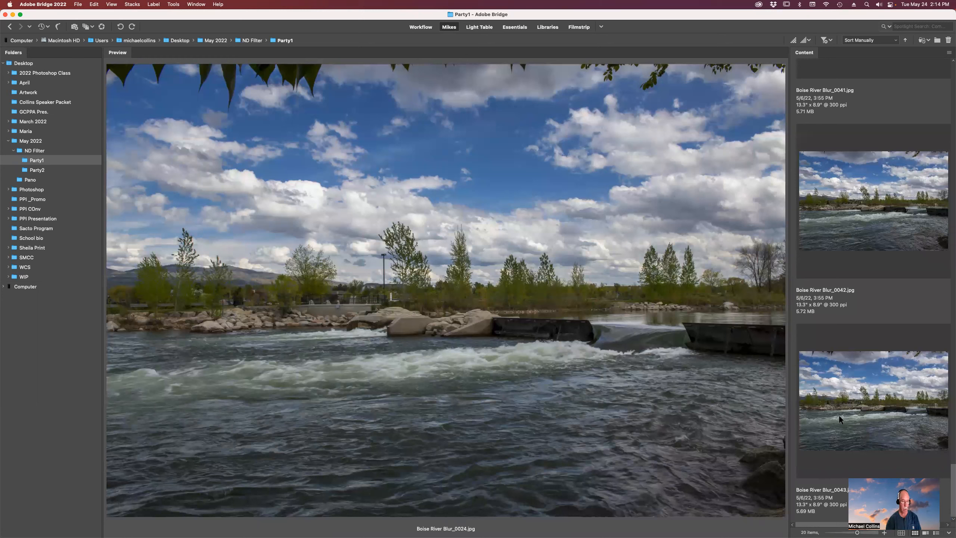
{"action": "left_click", "coordinate": [839, 404], "text": "shift"}
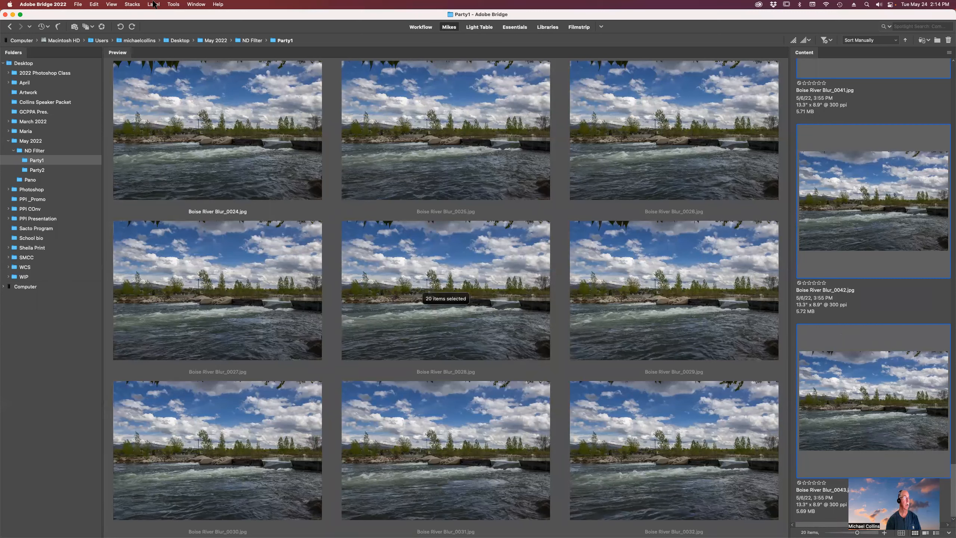
{"action": "left_click", "coordinate": [174, 5]}
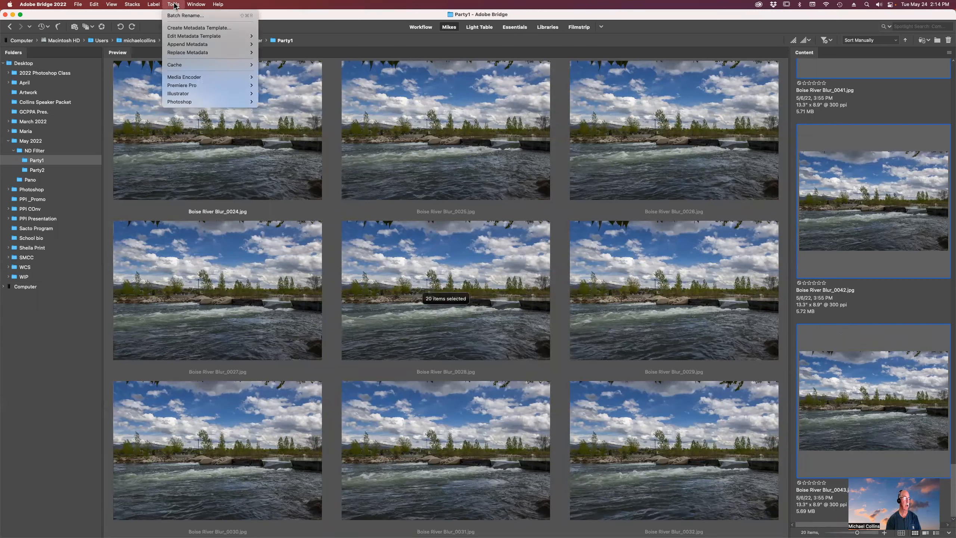
{"action": "mouse_move", "coordinate": [191, 104]}
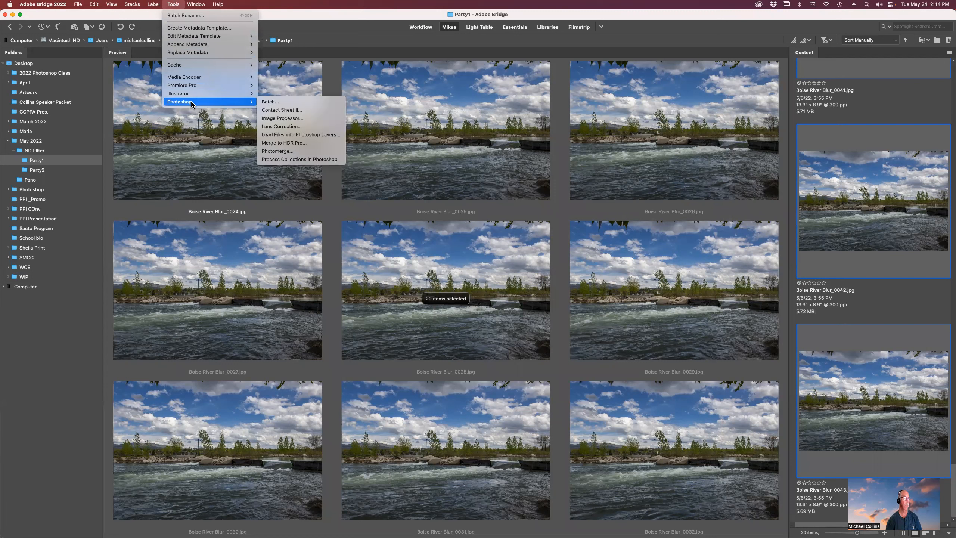
{"action": "left_click", "coordinate": [301, 134]}
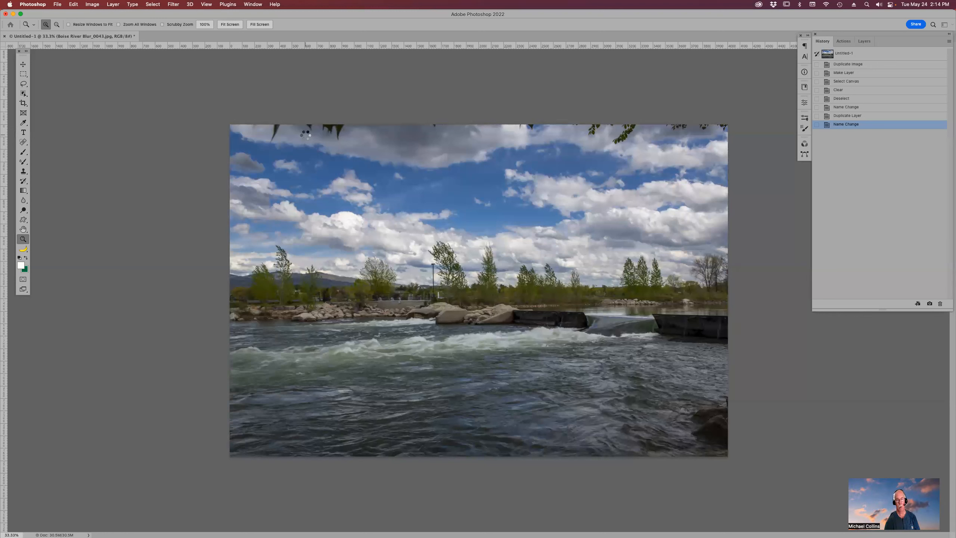
- Toggle the visibility of the top layers to compare the individual river frames
{"action": "left_click", "coordinate": [864, 42]}
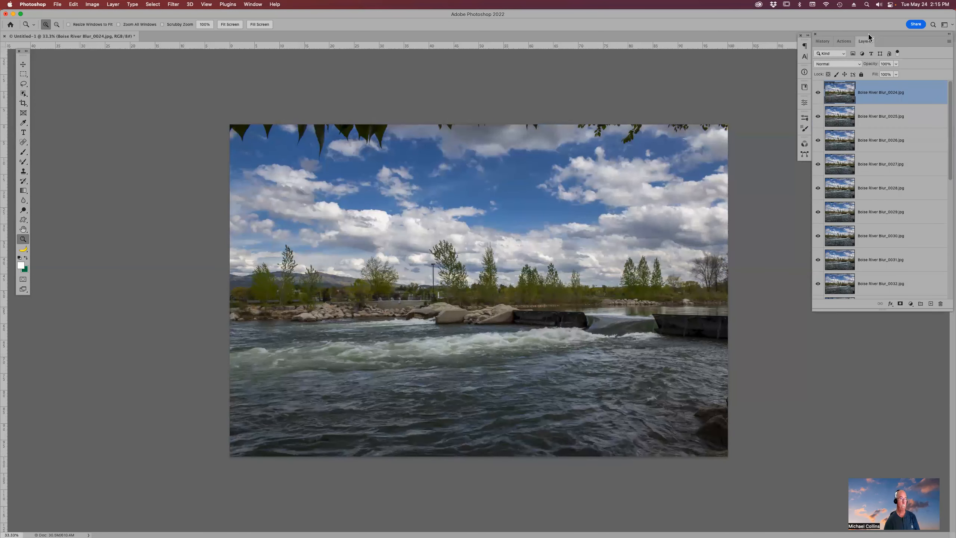
{"action": "left_click", "coordinate": [891, 119]}
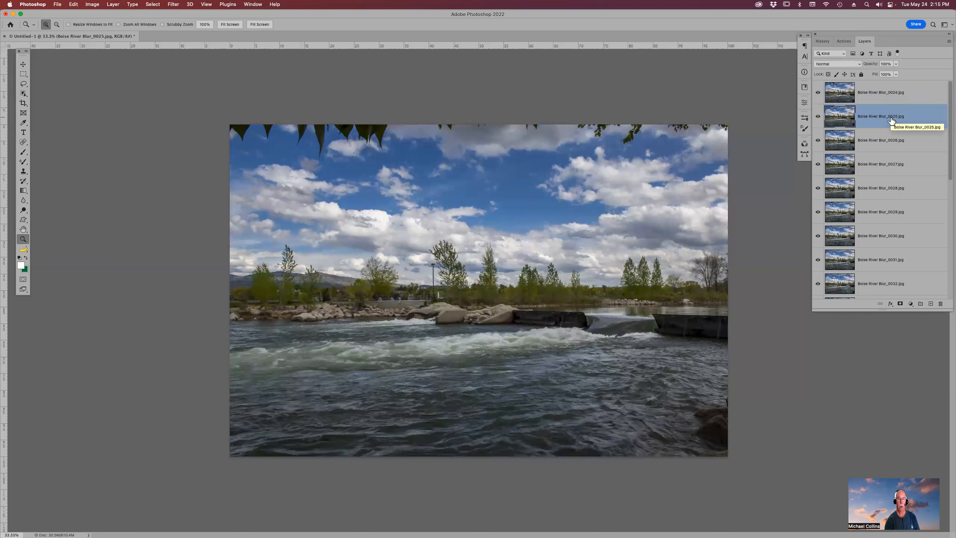
{"action": "left_click", "coordinate": [886, 143]}
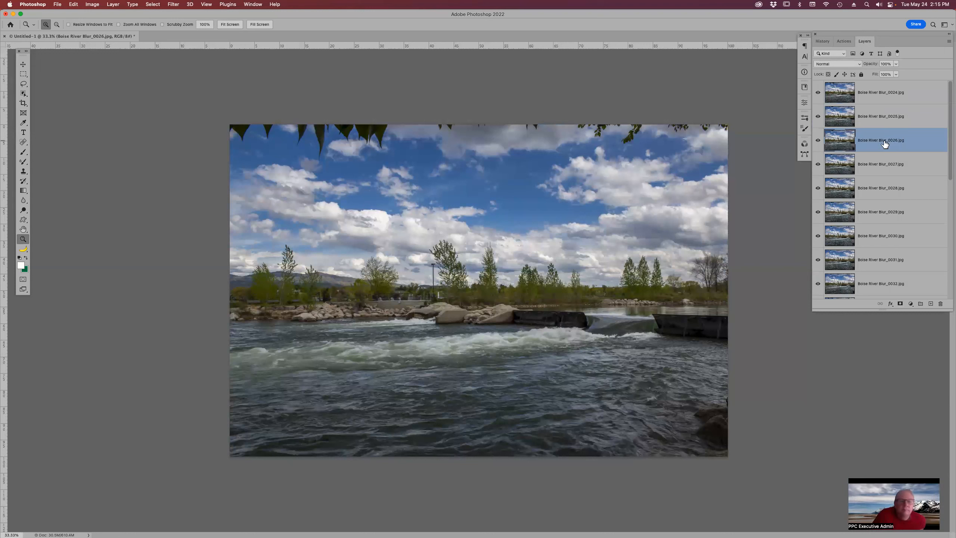
{"action": "left_click", "coordinate": [883, 166]}
{"action": "left_click", "coordinate": [818, 92]}
{"action": "left_click", "coordinate": [818, 118]}
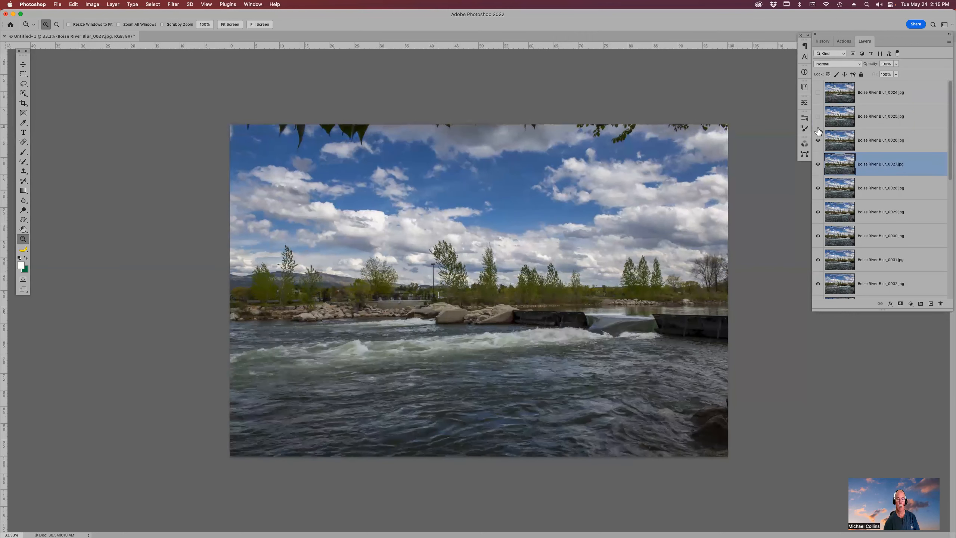
{"action": "left_click", "coordinate": [819, 127]}
{"action": "left_click", "coordinate": [819, 141]}
{"action": "left_click", "coordinate": [818, 117]}
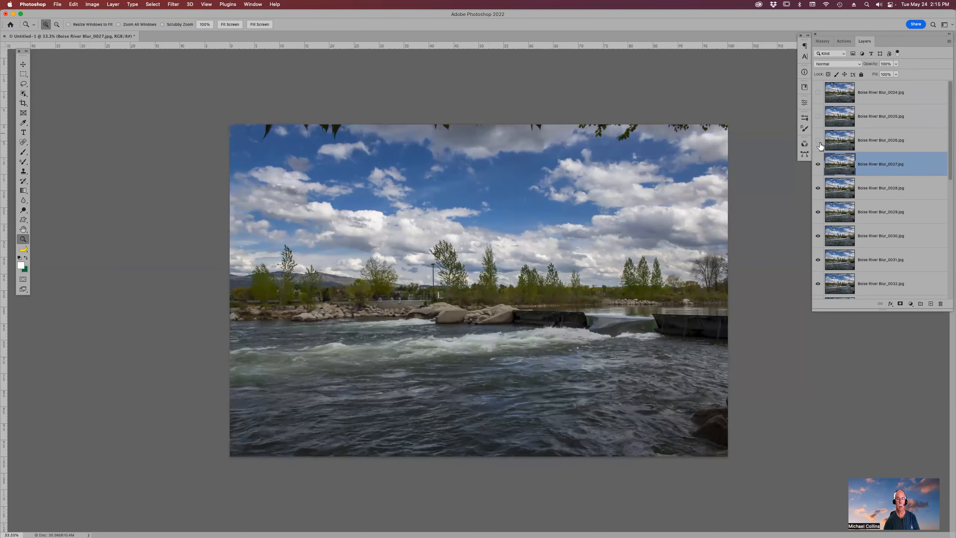
{"action": "left_click", "coordinate": [818, 165]}
{"action": "left_click_drag", "start_coordinate": [818, 92], "coordinate": [819, 174]}
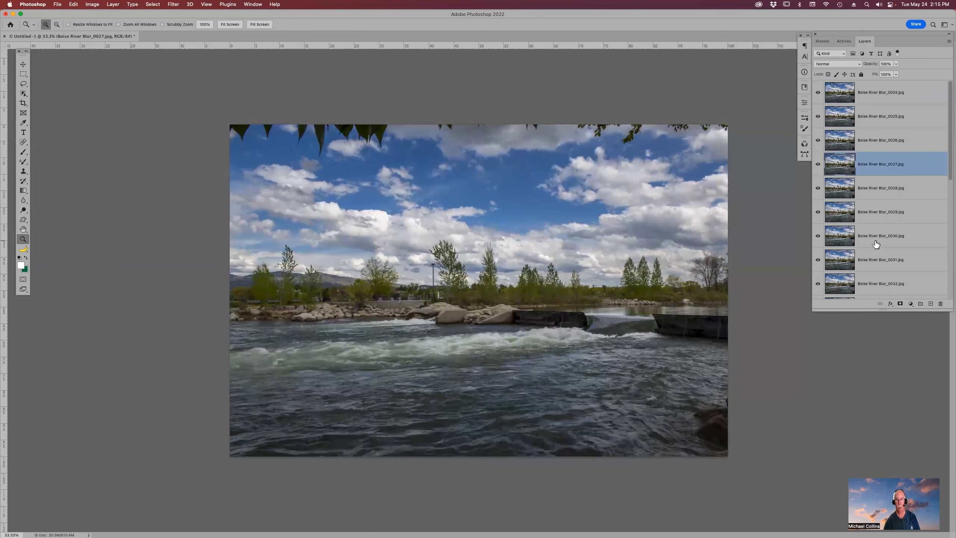
{"action": "left_click", "coordinate": [907, 96]}
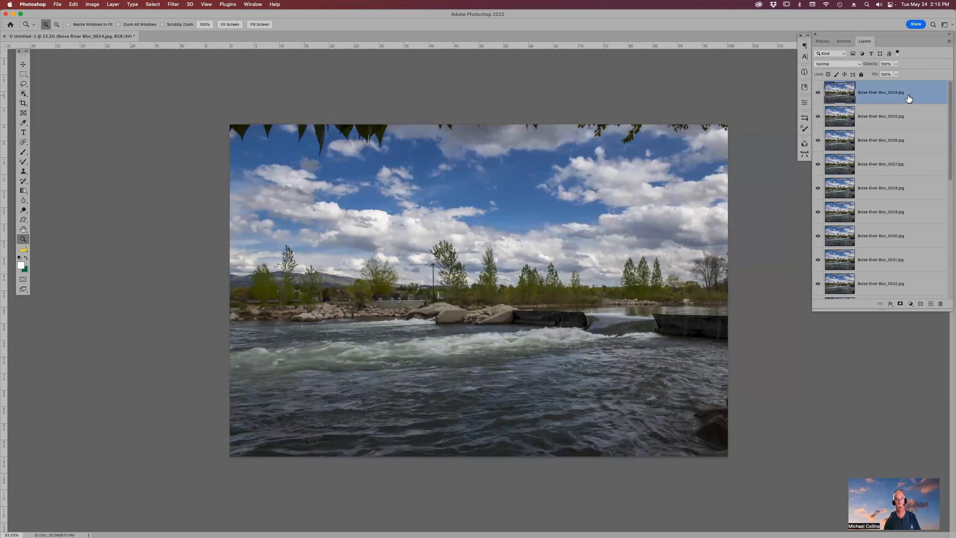
- Select every layer, group them, and convert the group into a smart object
{"action": "scroll", "coordinate": [901, 143], "scroll_direction": "down", "scroll_amount": 5}
{"action": "scroll", "coordinate": [902, 217], "scroll_direction": "down", "scroll_amount": 5}
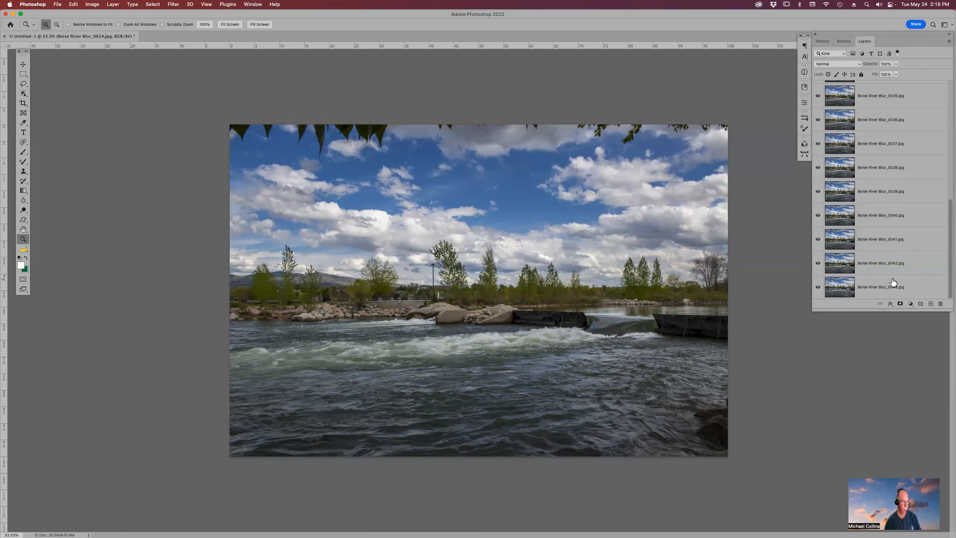
{"action": "left_click", "coordinate": [876, 286], "text": "shift"}
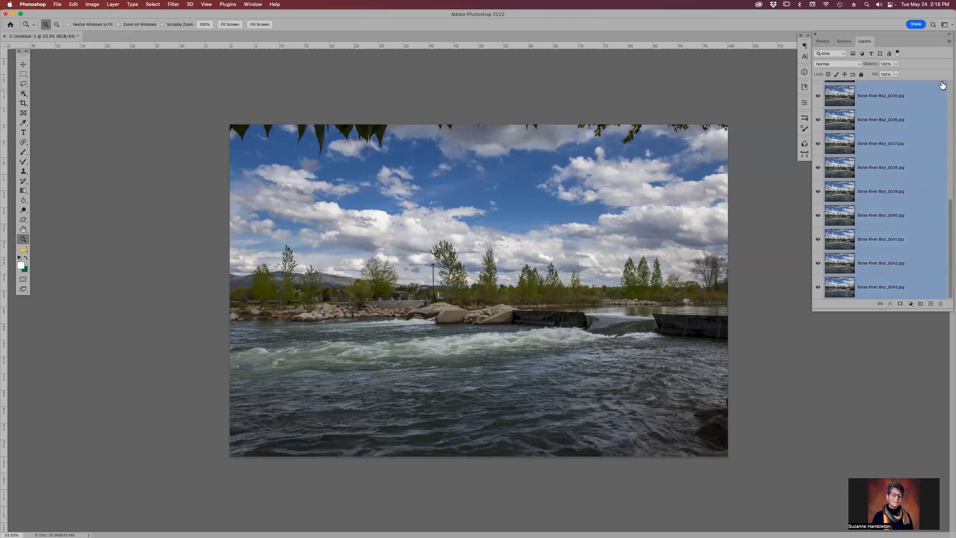
{"action": "left_click", "coordinate": [949, 43]}
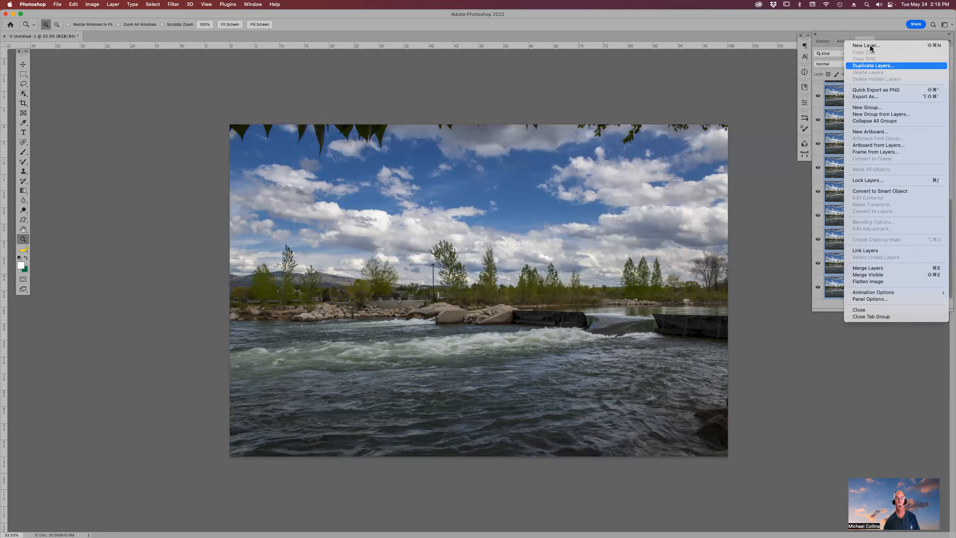
{"action": "left_click", "coordinate": [794, 24]}
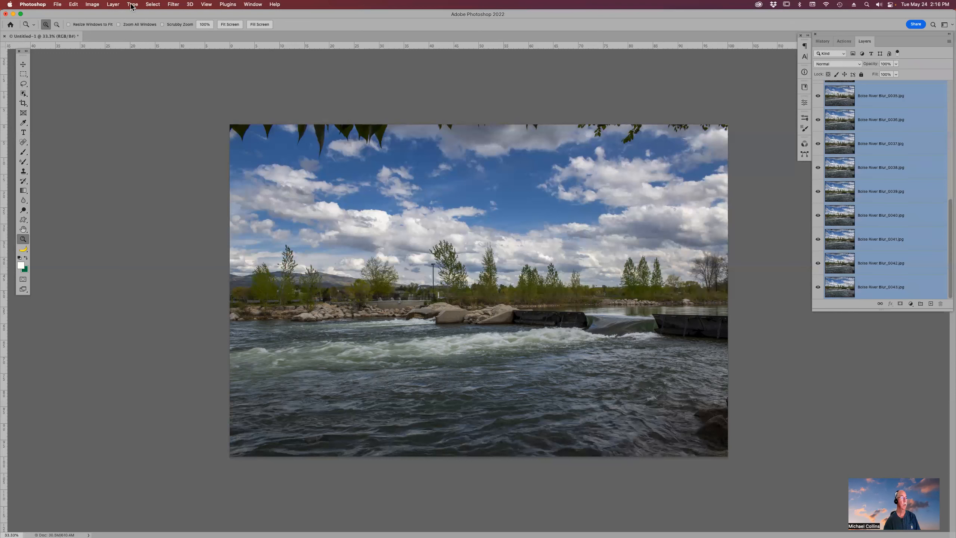
{"action": "left_click", "coordinate": [114, 5]}
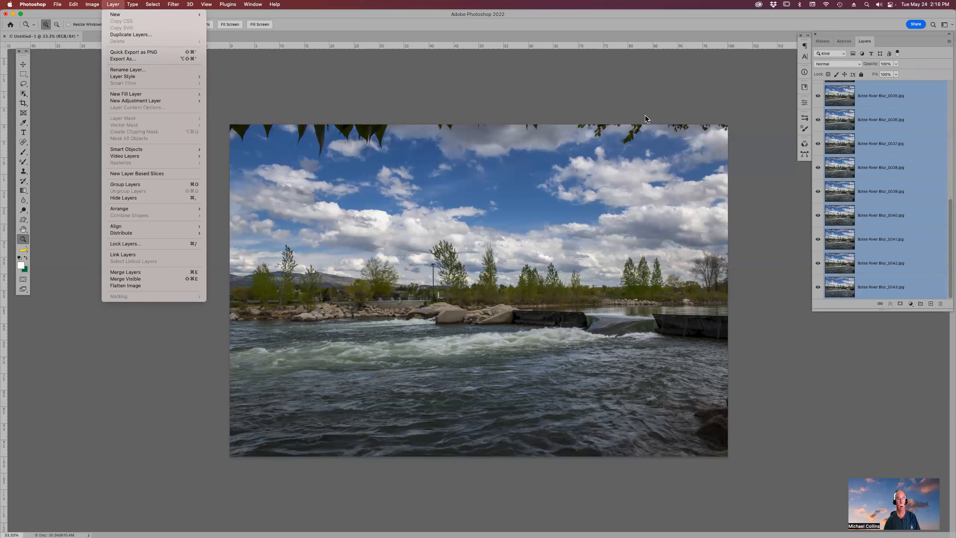
{"action": "left_click", "coordinate": [734, 25]}
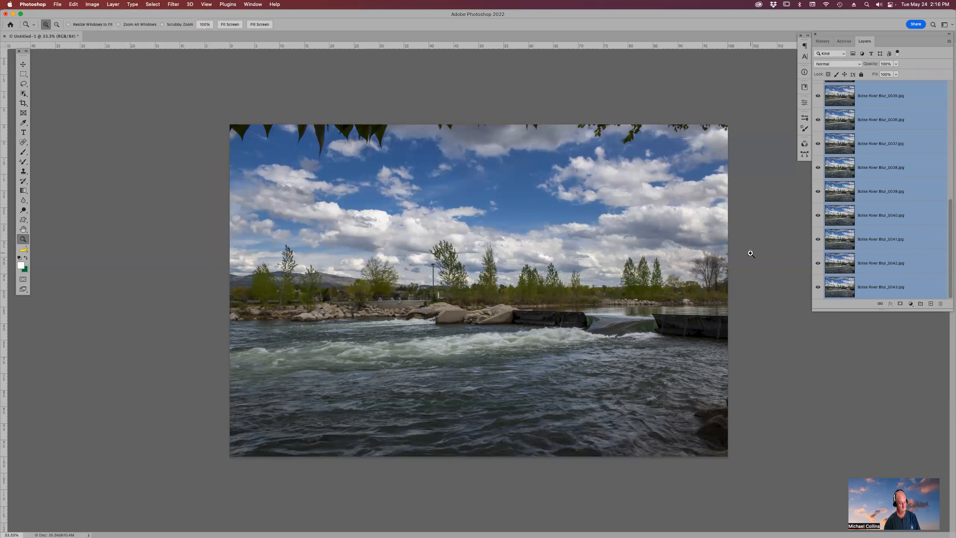
{"action": "key", "text": "super+g"}
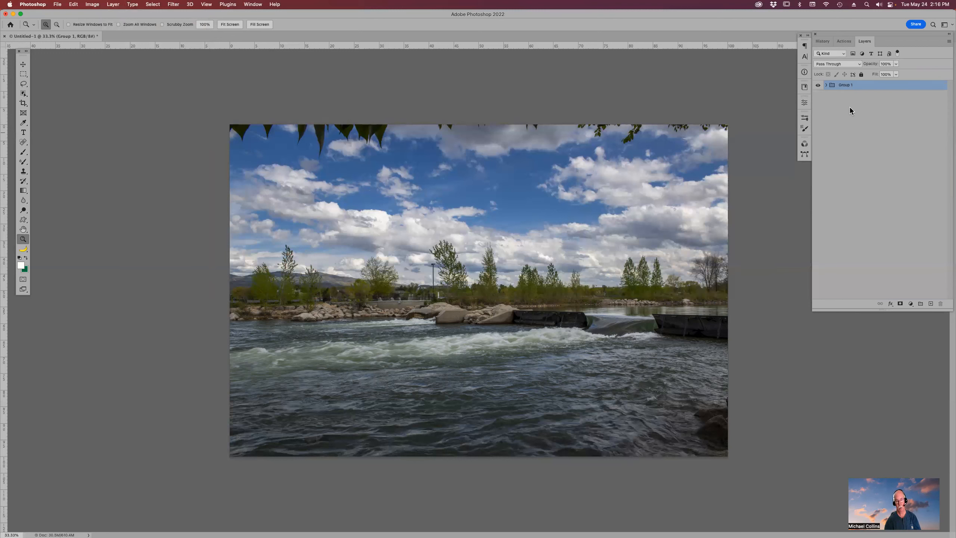
{"action": "left_click", "coordinate": [949, 42]}
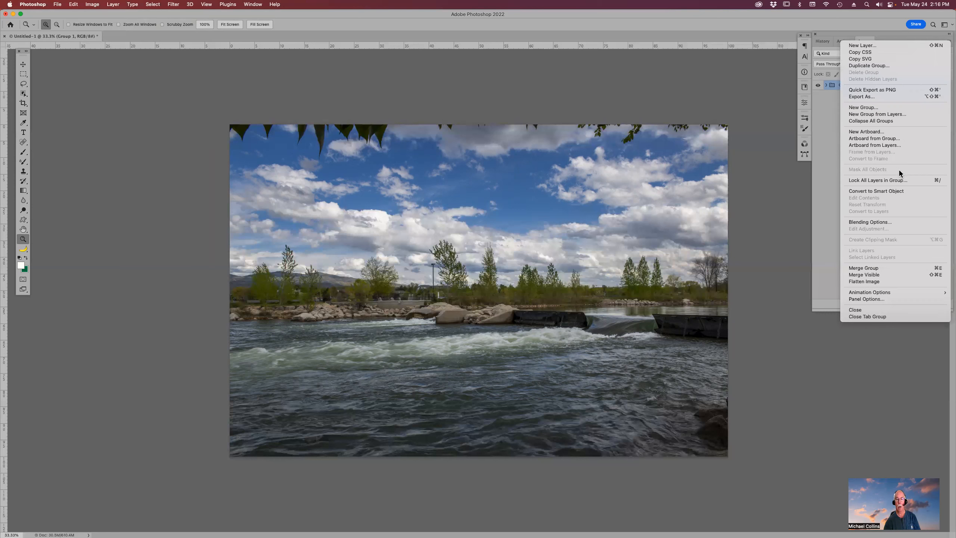
{"action": "left_click", "coordinate": [899, 192]}
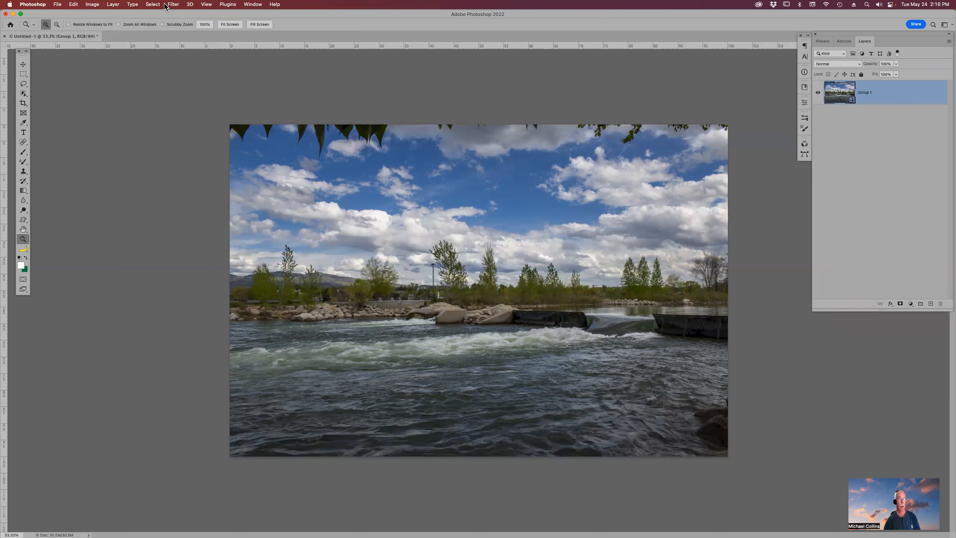
- Set the smart object's stack mode to Mean
{"action": "left_click", "coordinate": [113, 4]}
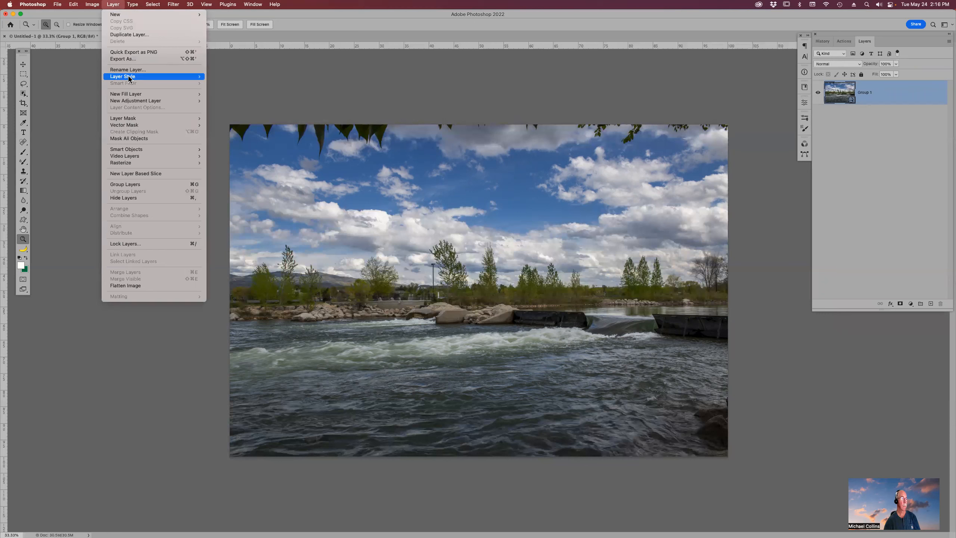
{"action": "mouse_move", "coordinate": [145, 150]}
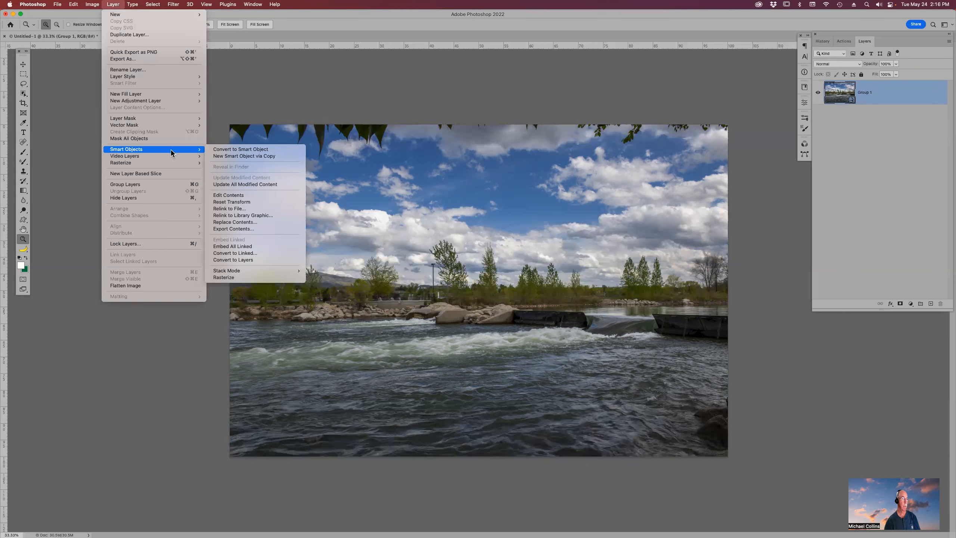
{"action": "mouse_move", "coordinate": [282, 271]}
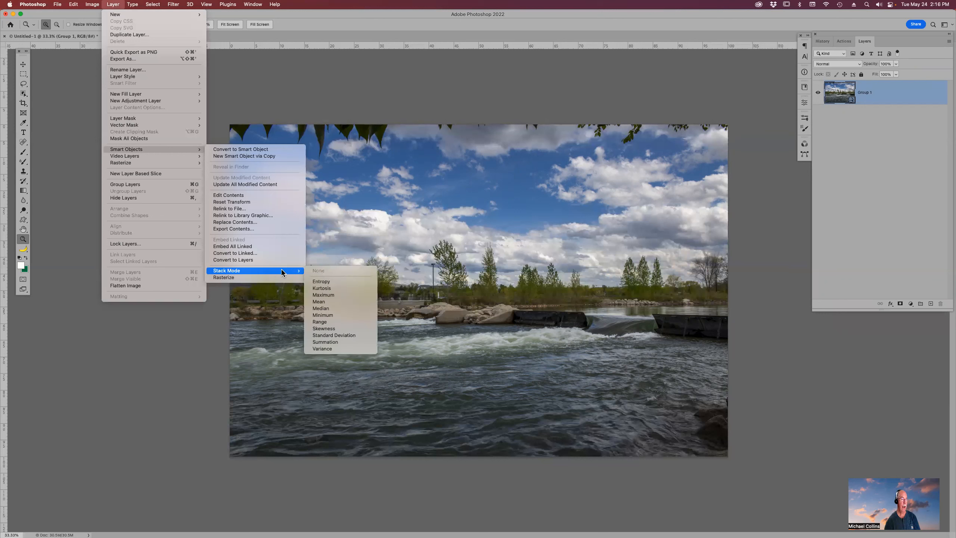
{"action": "left_click", "coordinate": [339, 302]}
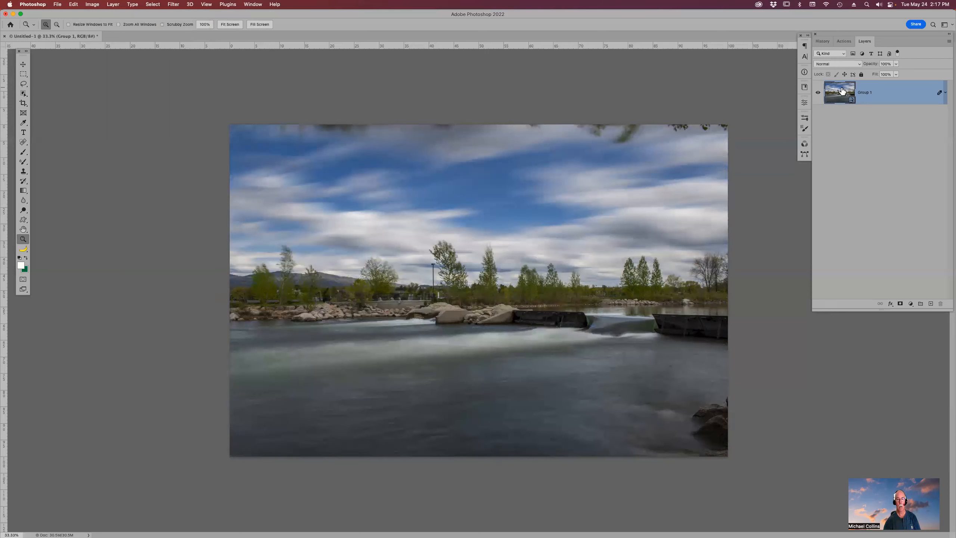
- Open the smart object's contents to view its stacked layers, then close it without saving
{"action": "left_click", "coordinate": [826, 84]}
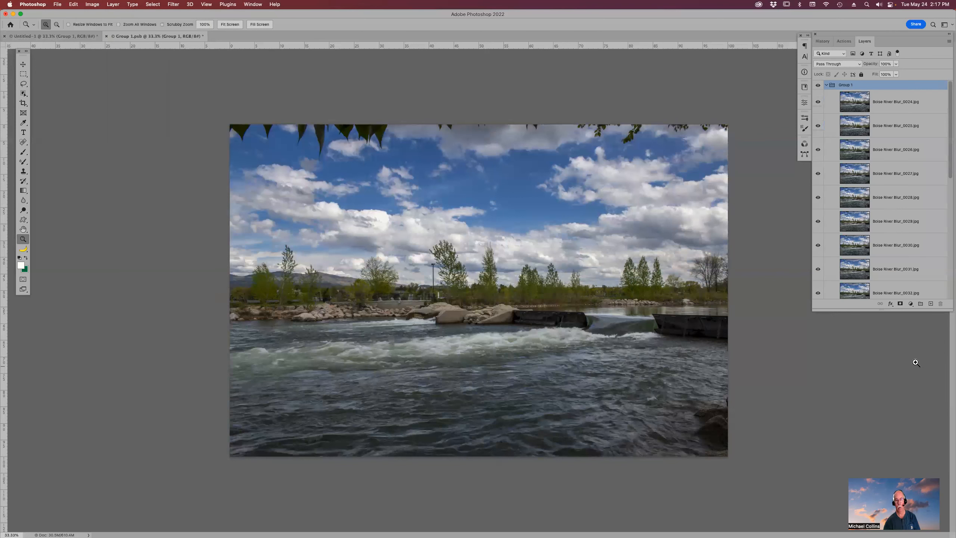
{"action": "left_click", "coordinate": [827, 85]}
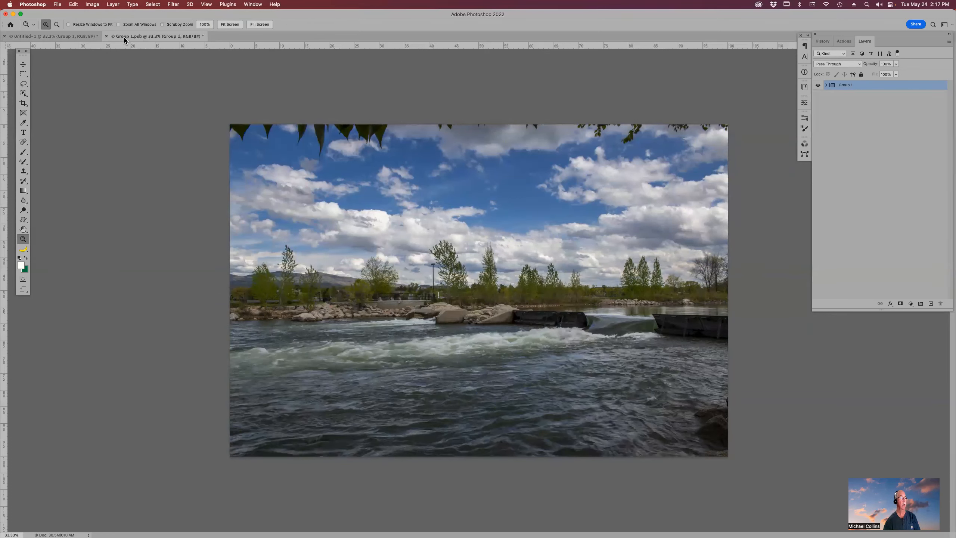
{"action": "left_click", "coordinate": [107, 36]}
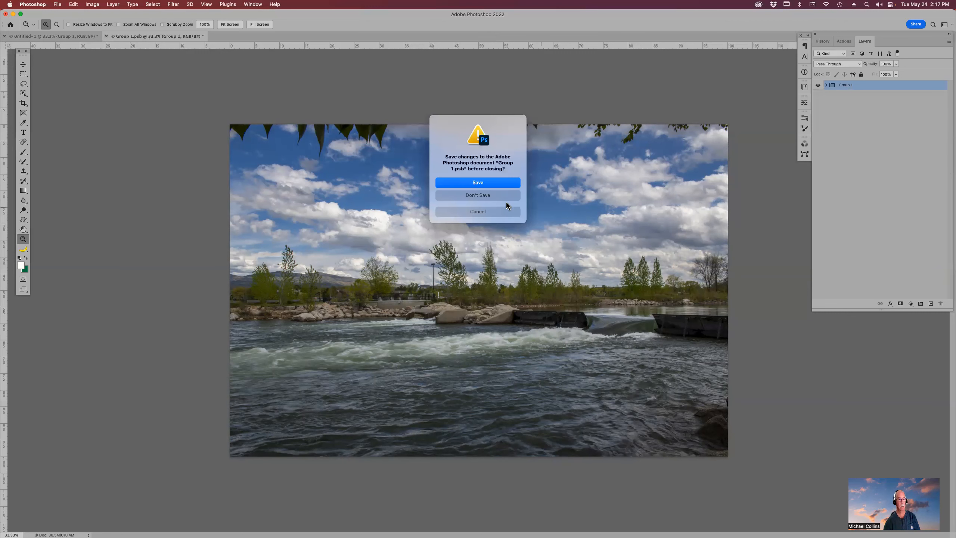
{"action": "left_click", "coordinate": [487, 196]}
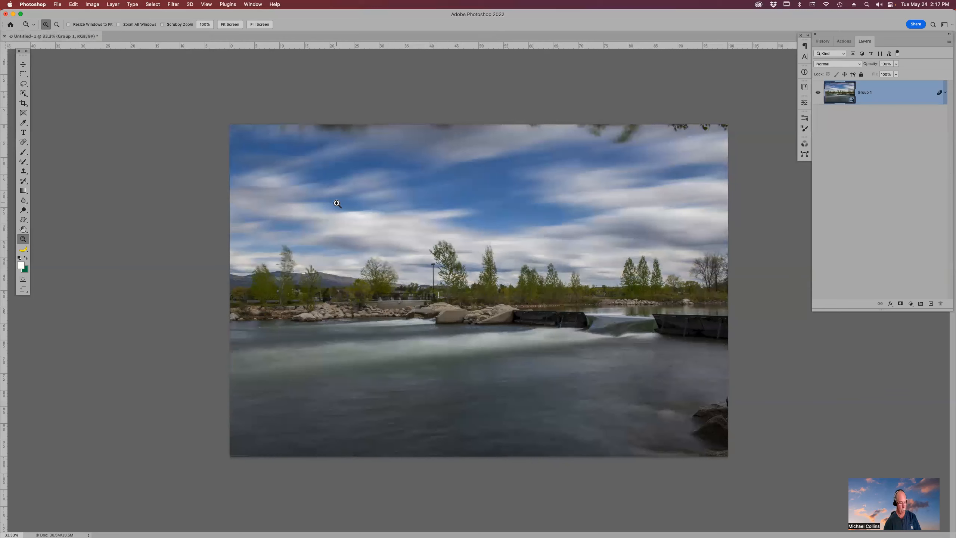
- Crop the blended image to a wide panoramic strip with no fixed ratio, trimming sky and foreground water
{"action": "key", "text": "c"}
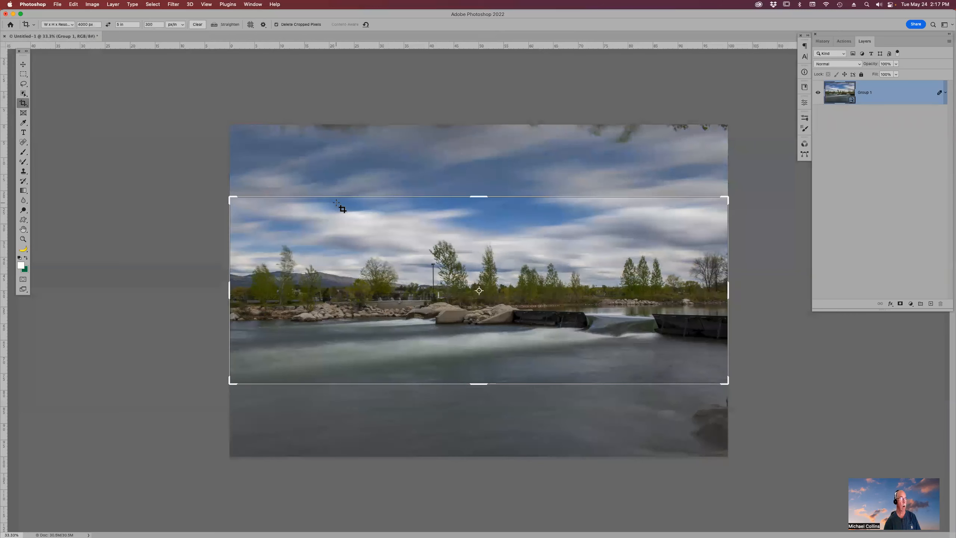
{"action": "left_click", "coordinate": [129, 25]}
{"action": "key", "text": "BackSpace"}
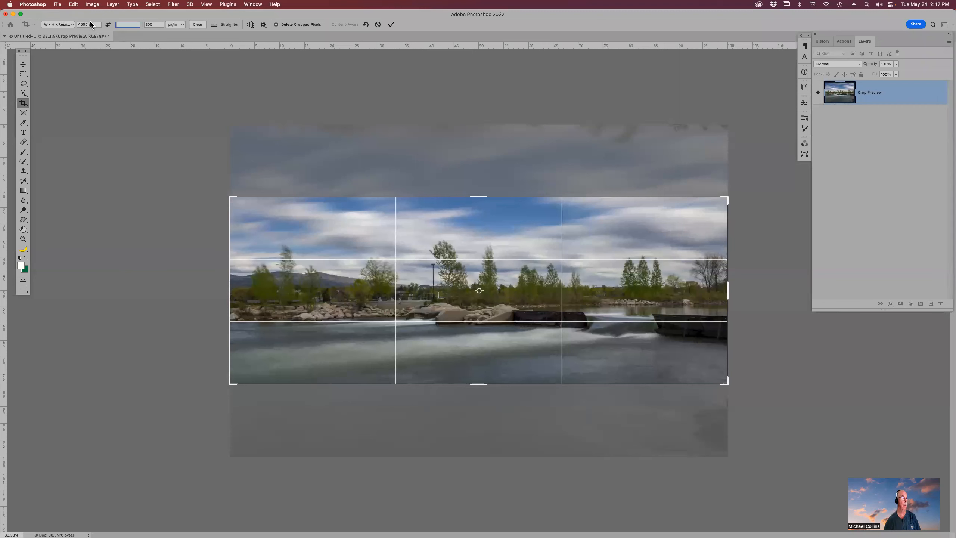
{"action": "left_click_drag", "start_coordinate": [483, 194], "coordinate": [486, 176]}
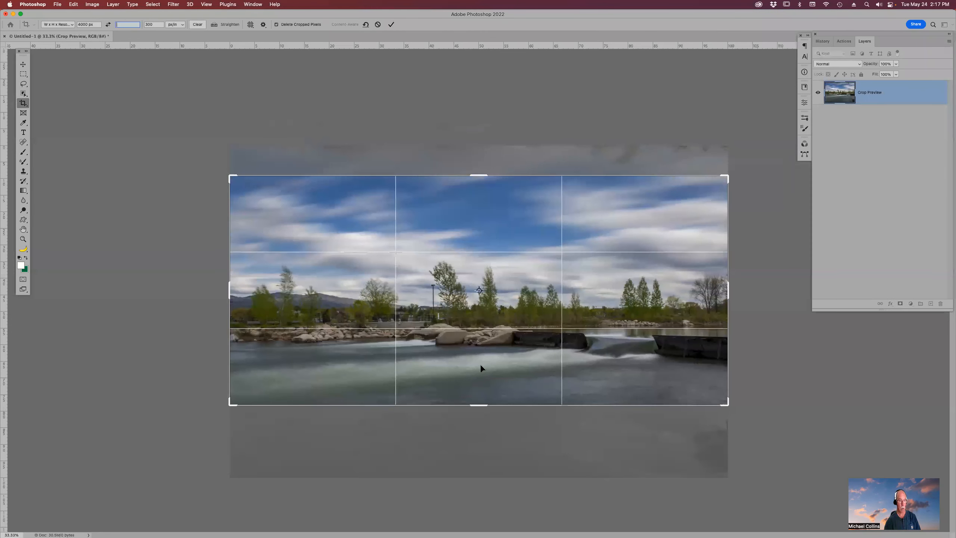
{"action": "left_click_drag", "start_coordinate": [483, 406], "coordinate": [483, 396]}
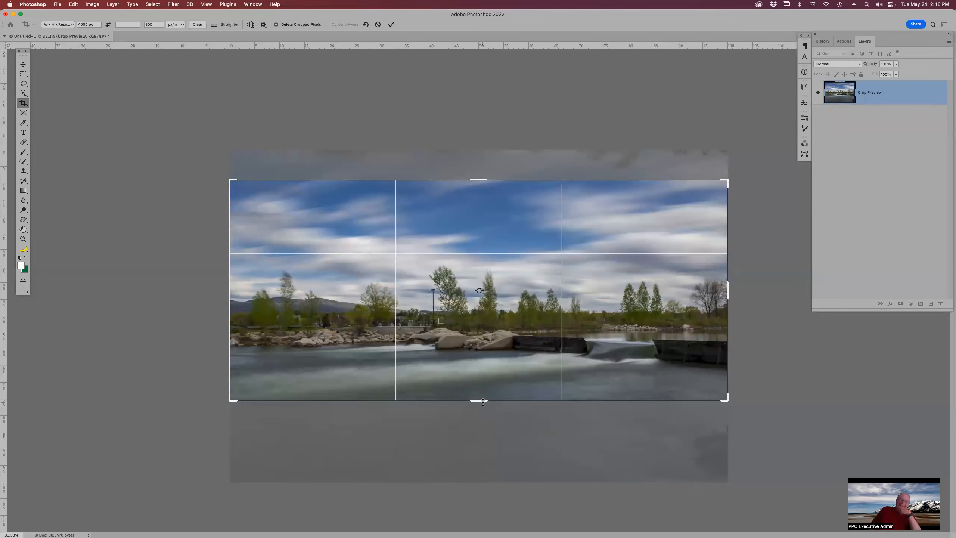
{"action": "key", "text": "Return"}
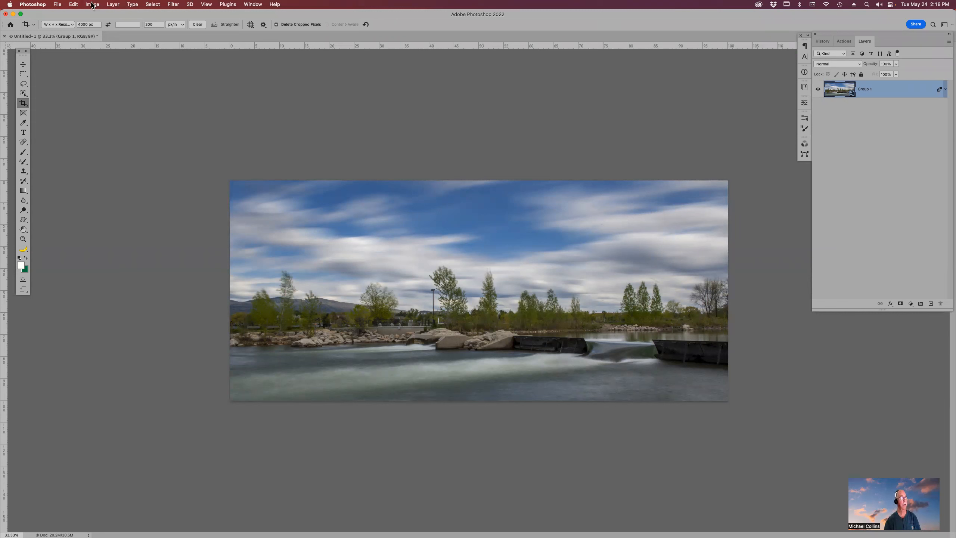
{"action": "left_click", "coordinate": [113, 5]}
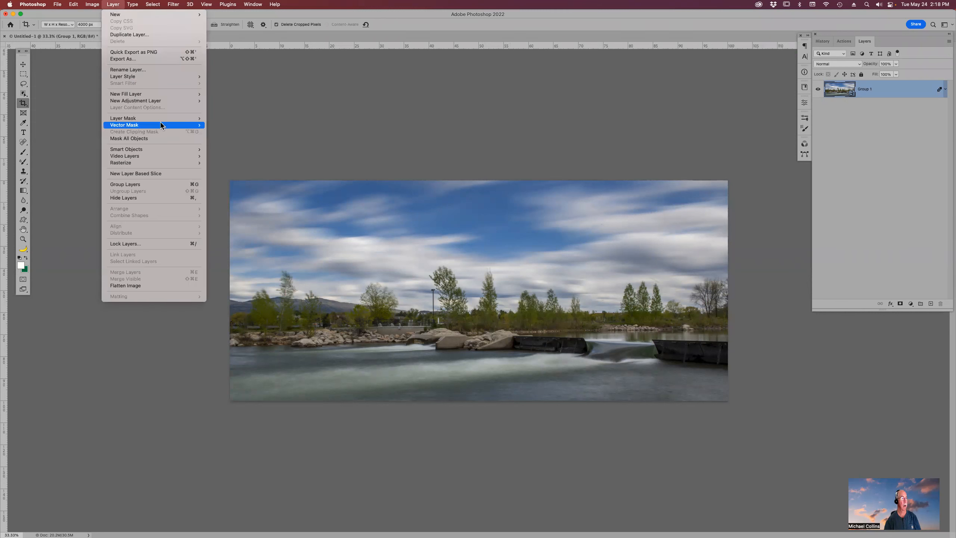
{"action": "mouse_move", "coordinate": [159, 149]}
{"action": "mouse_move", "coordinate": [278, 270]}
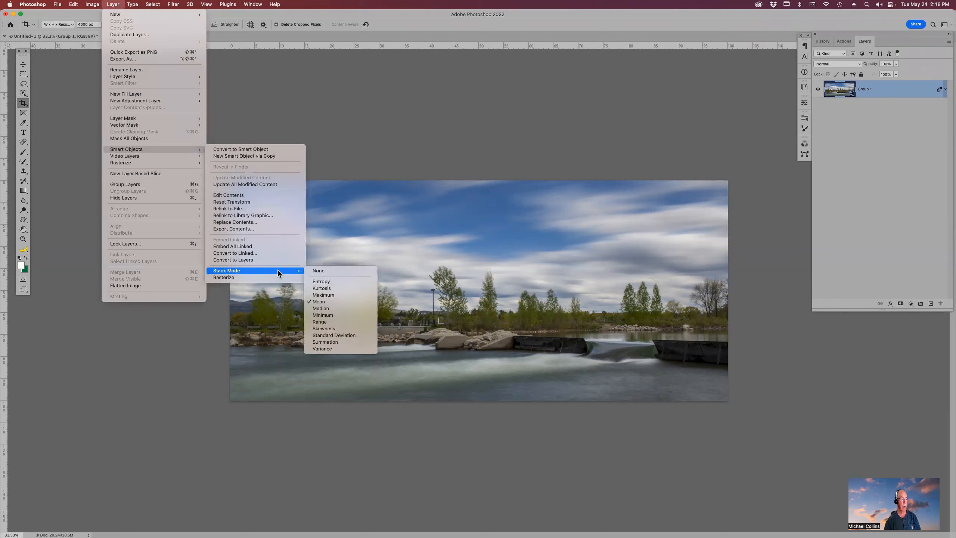
{"action": "left_click", "coordinate": [745, 29]}
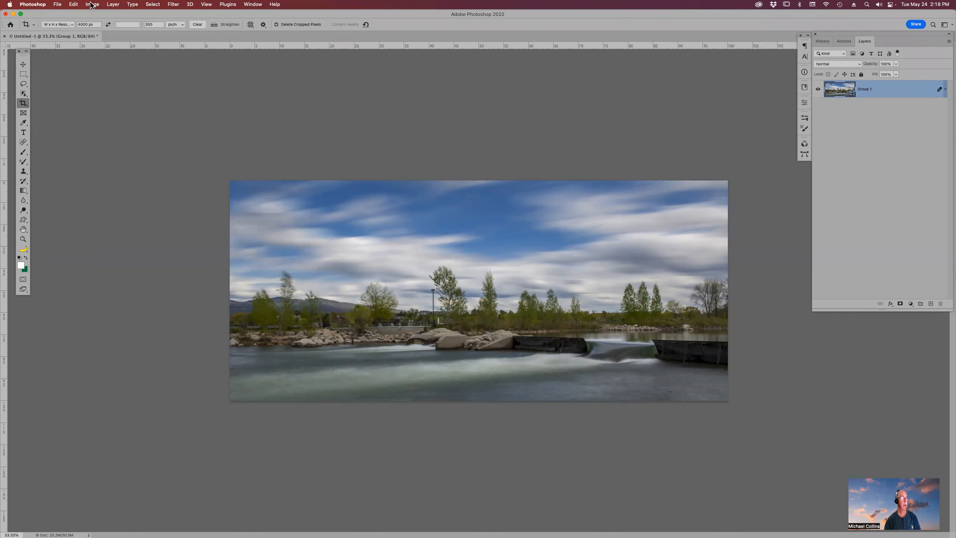
{"action": "left_click", "coordinate": [73, 4]}
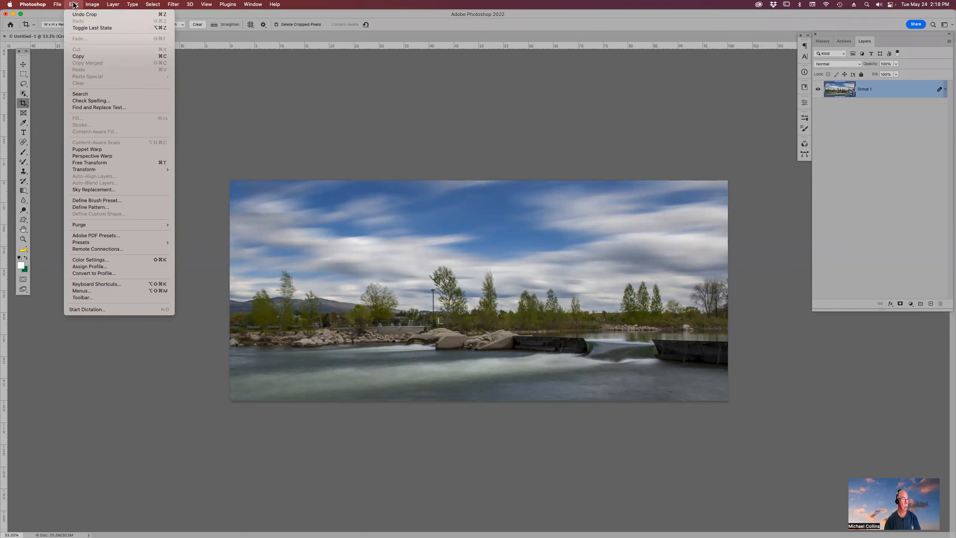
{"action": "mouse_move", "coordinate": [60, 4]}
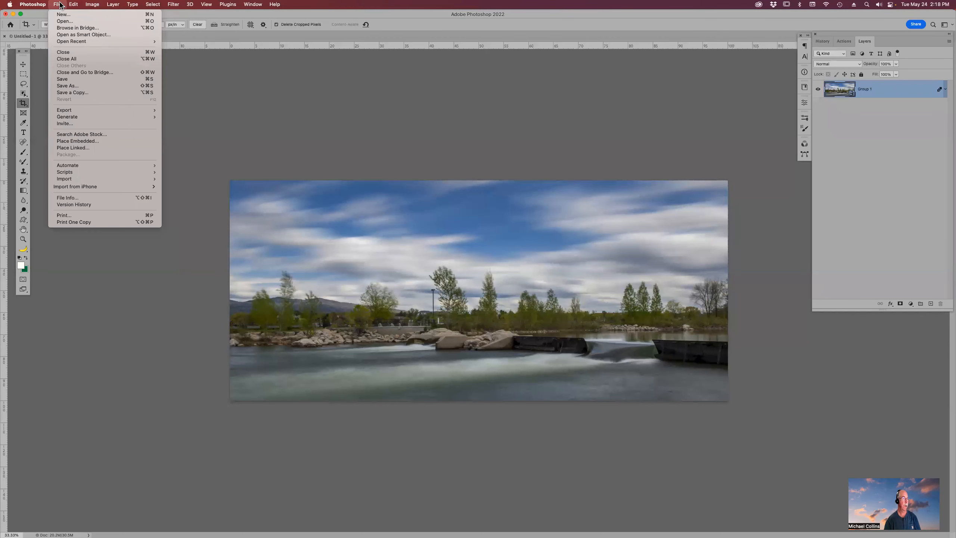
{"action": "mouse_move", "coordinate": [94, 166]}
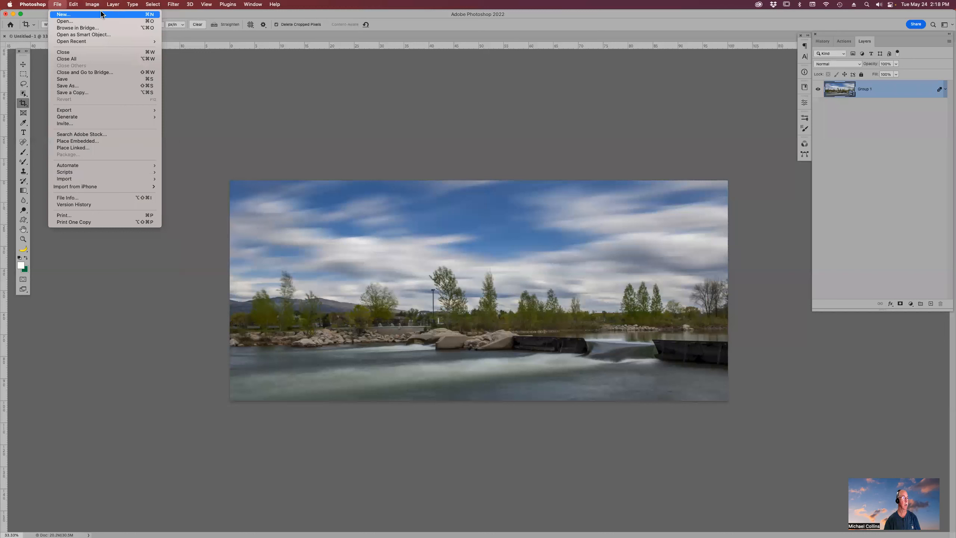
{"action": "left_click", "coordinate": [712, 21]}
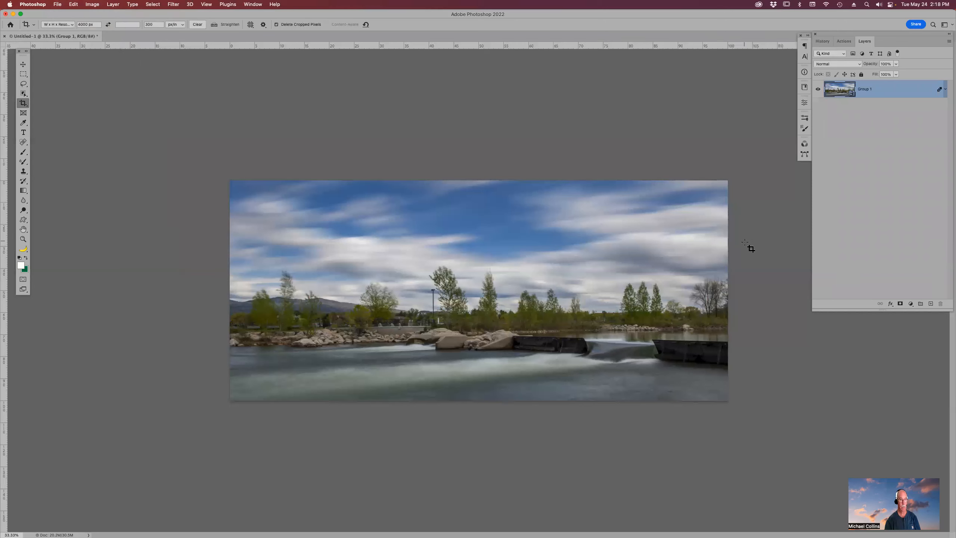
- Zoom in to examine the smoothed water and trees around the weir, then fit the image to the screen
{"action": "key", "text": "z"}
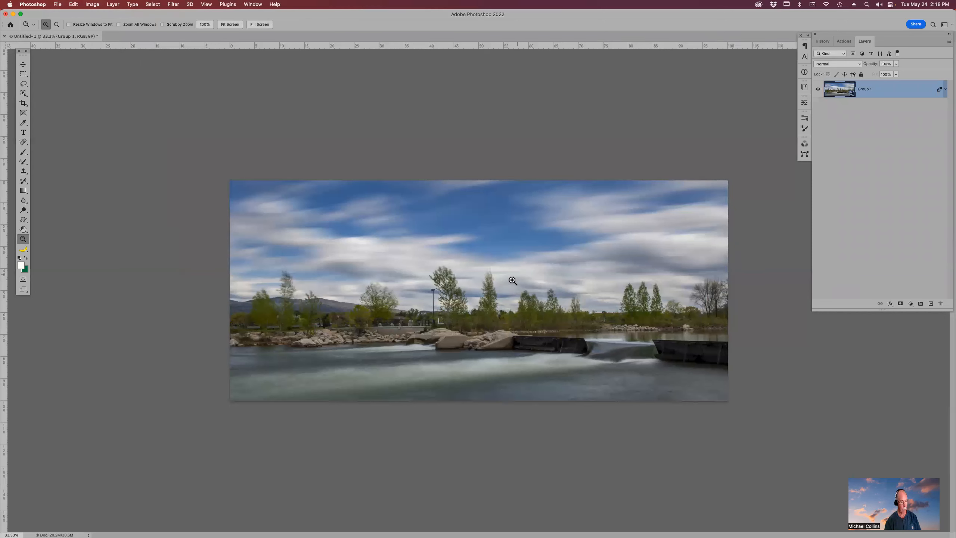
{"action": "left_click_drag", "start_coordinate": [460, 267], "coordinate": [349, 319]}
{"action": "left_click", "coordinate": [619, 420]}
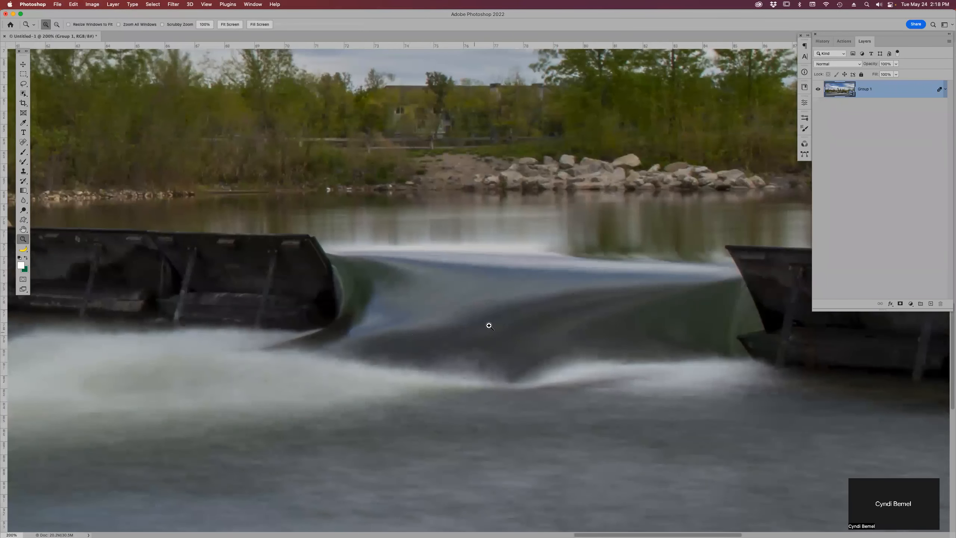
{"action": "left_click_drag", "start_coordinate": [584, 317], "coordinate": [613, 389]}
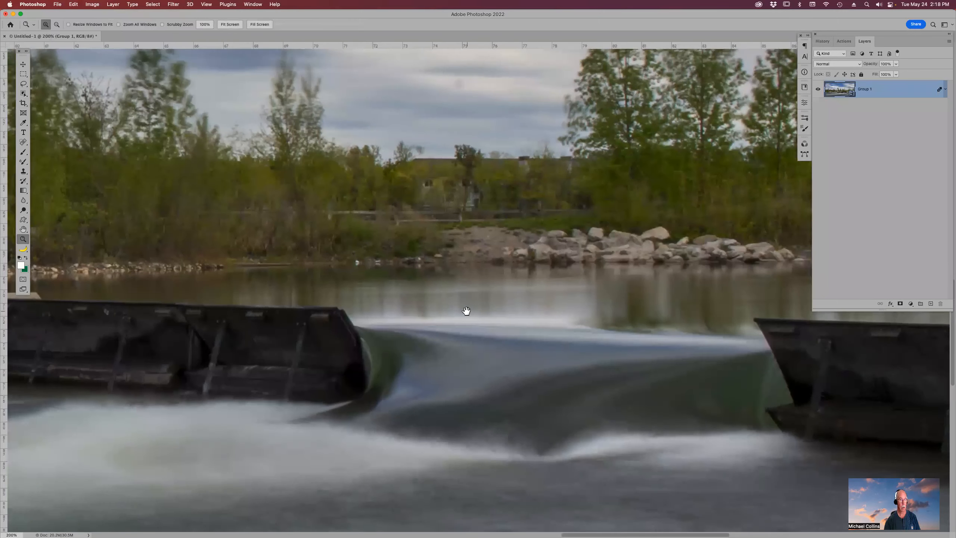
{"action": "left_click_drag", "start_coordinate": [466, 312], "coordinate": [587, 388]}
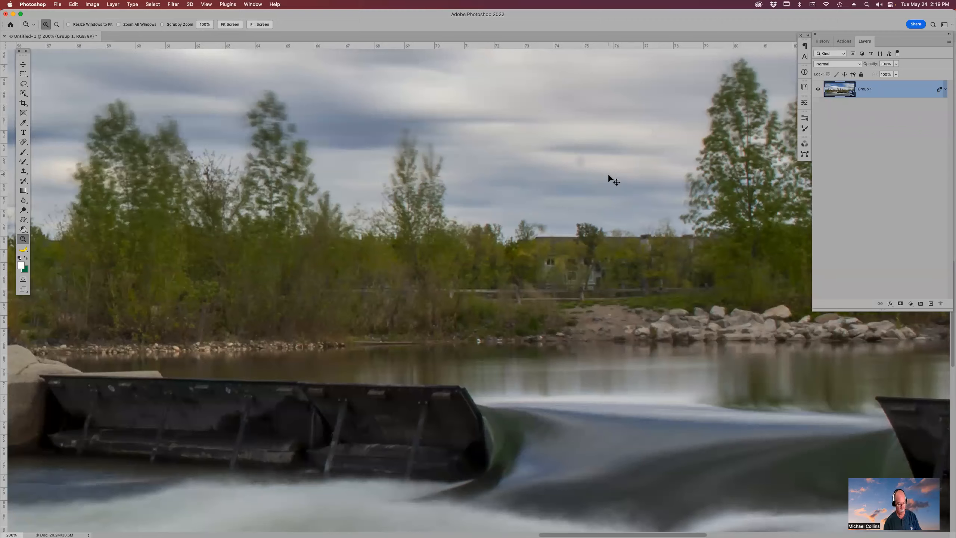
{"action": "key", "text": "super+0"}
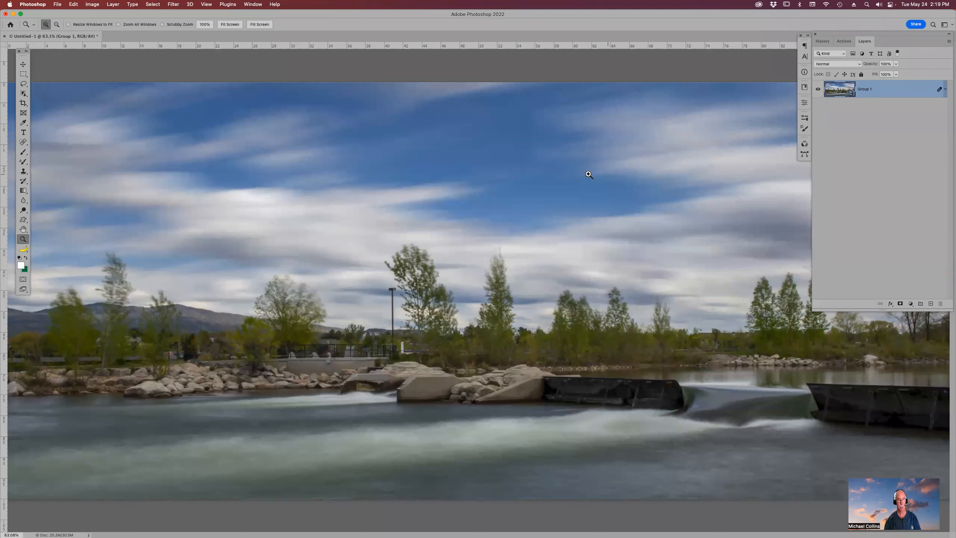
- Close the document without saving and switch to Bridge
{"action": "key", "text": "super+w"}
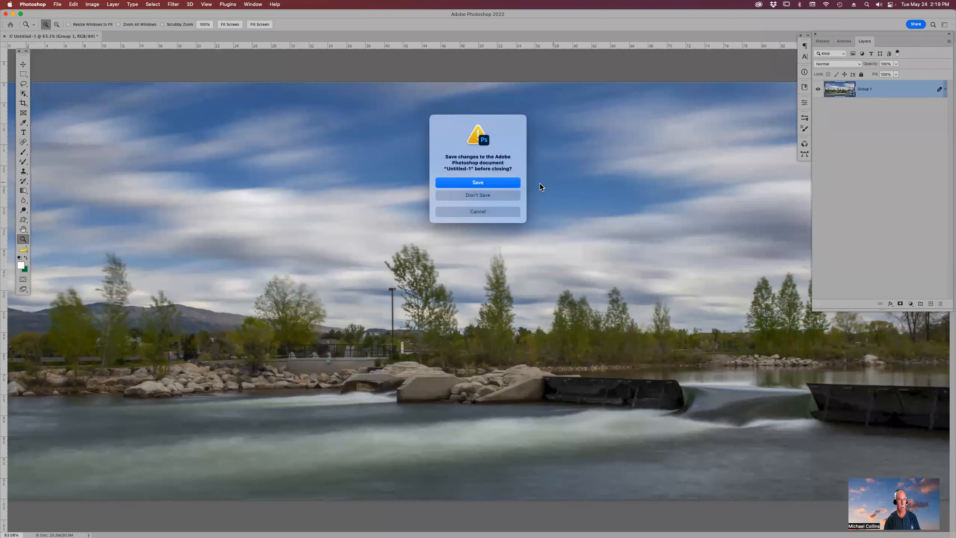
{"action": "left_click", "coordinate": [508, 195]}
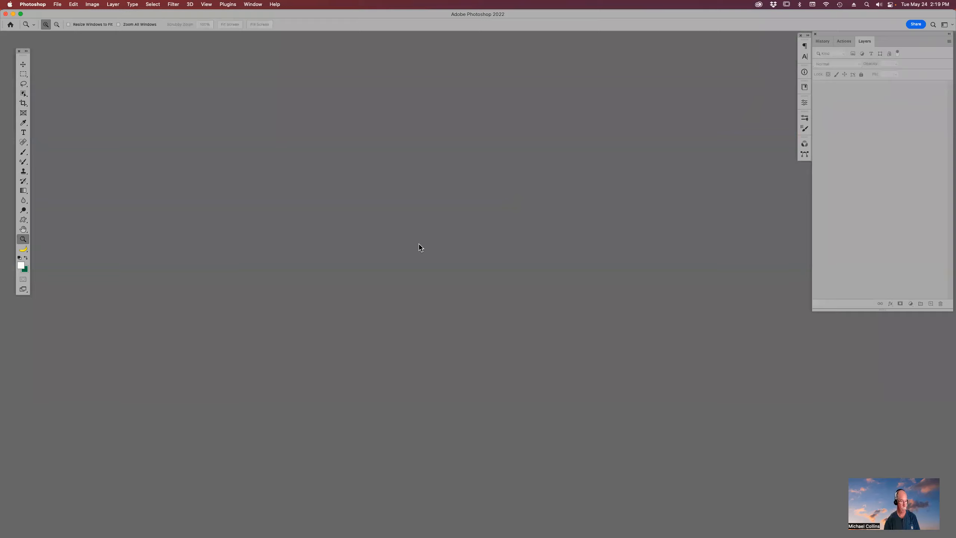
{"action": "key", "text": "super+Tab"}
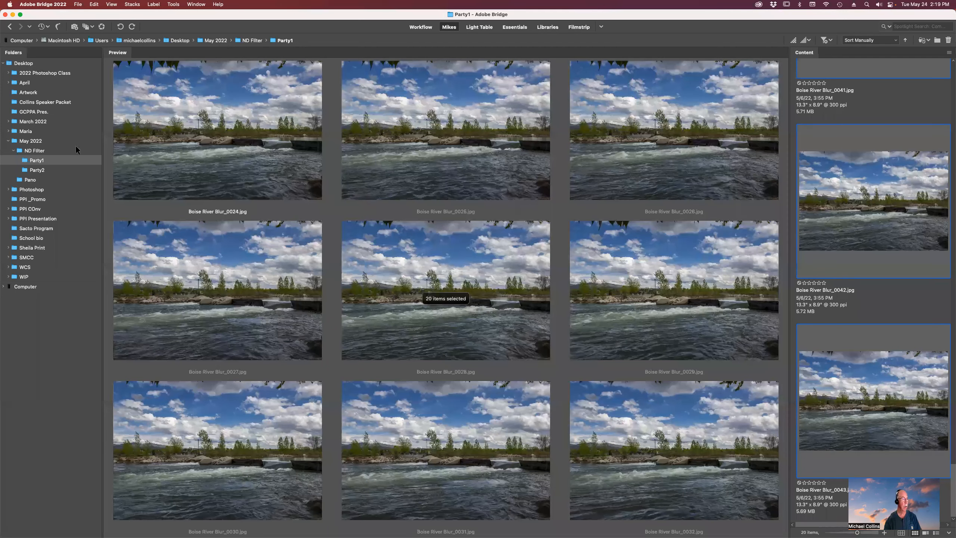
- Open the Party2 folder under ND Filter and browse through its Boise River Blur photos
{"action": "left_click", "coordinate": [35, 170]}
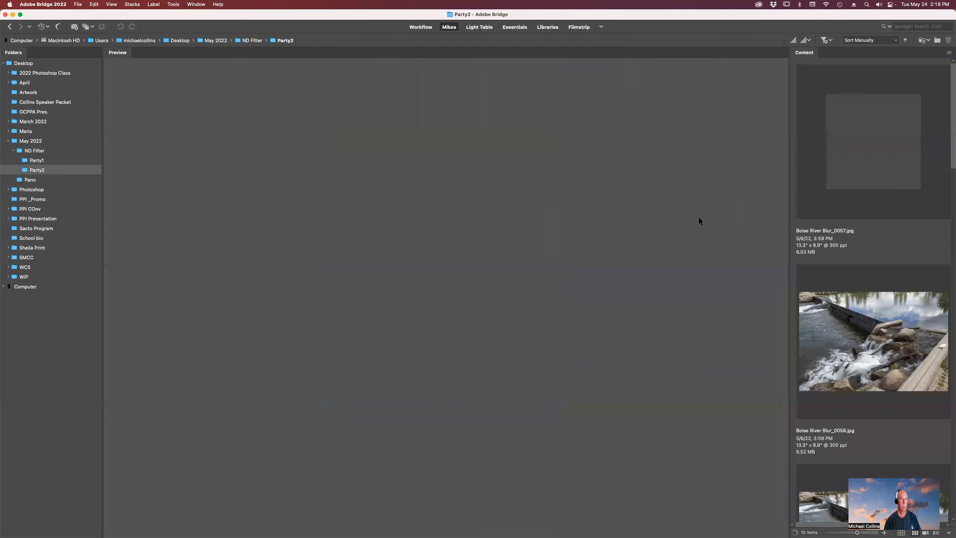
{"action": "left_click", "coordinate": [894, 158]}
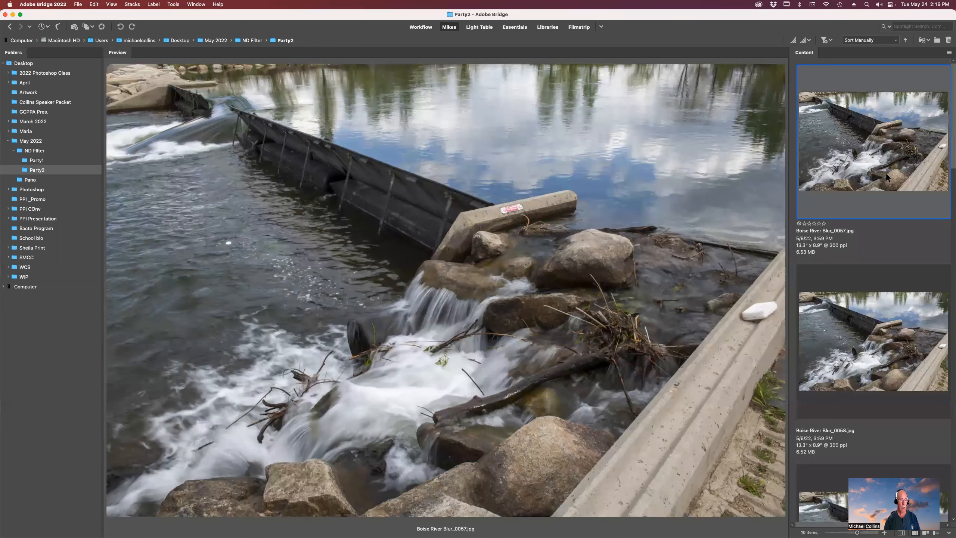
{"action": "scroll", "coordinate": [886, 173], "scroll_direction": "down", "scroll_amount": 10}
{"action": "scroll", "coordinate": [885, 168], "scroll_direction": "up", "scroll_amount": 10}
{"action": "key", "text": "Down"}
{"action": "key", "text": "Down"}
{"action": "key", "text": "Down"}
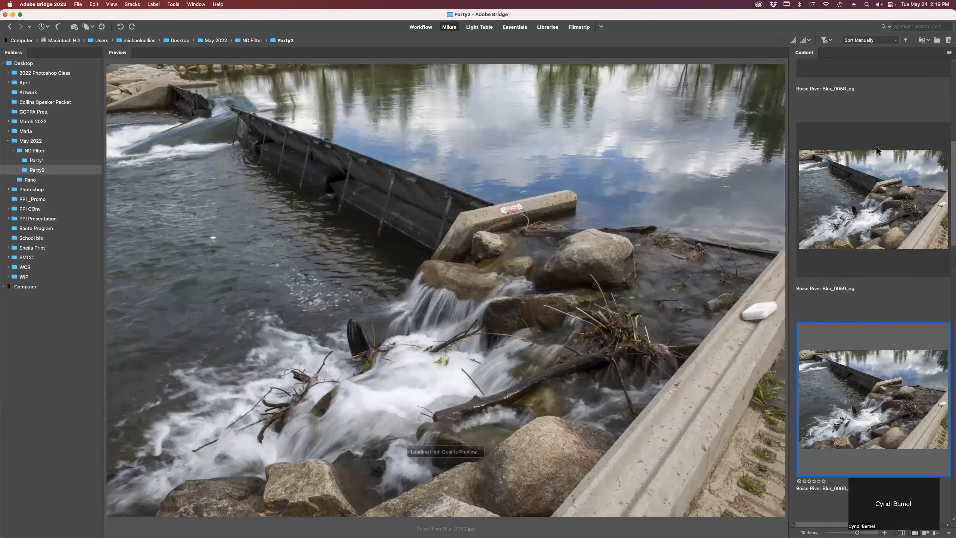
{"action": "key", "text": "Down"}
{"action": "key", "text": "Down"}
{"action": "key", "text": "Down"}
{"action": "key", "text": "Down"}
{"action": "key", "text": "Down"}
{"action": "key", "text": "Down"}
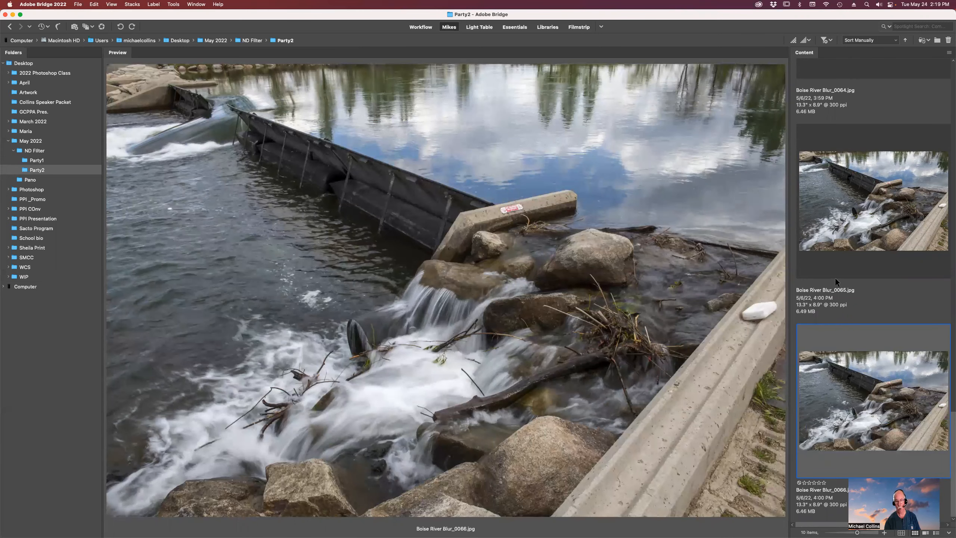
- Select all photos in Party2 and load them into Photoshop as layers
{"action": "key", "text": "super+a"}
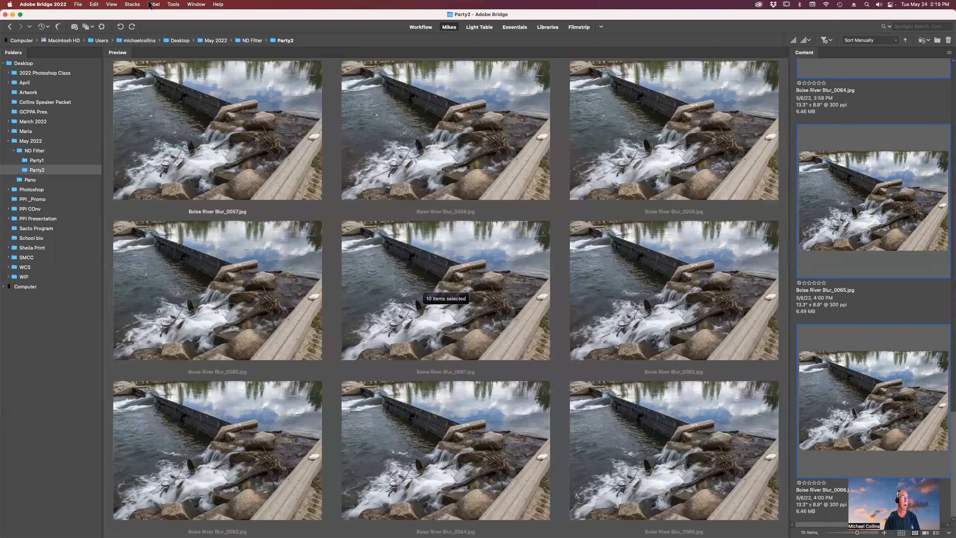
{"action": "left_click", "coordinate": [174, 5]}
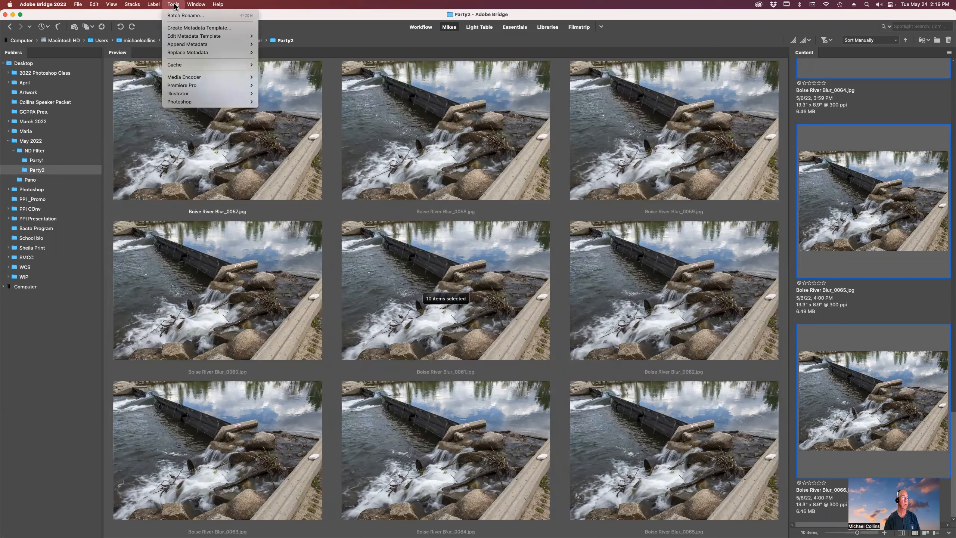
{"action": "mouse_move", "coordinate": [189, 97]}
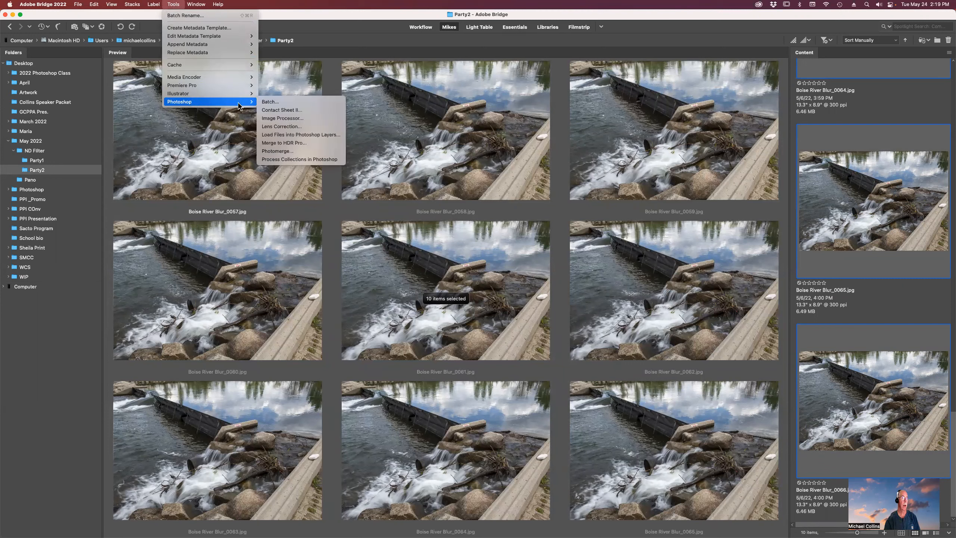
{"action": "left_click", "coordinate": [307, 137]}
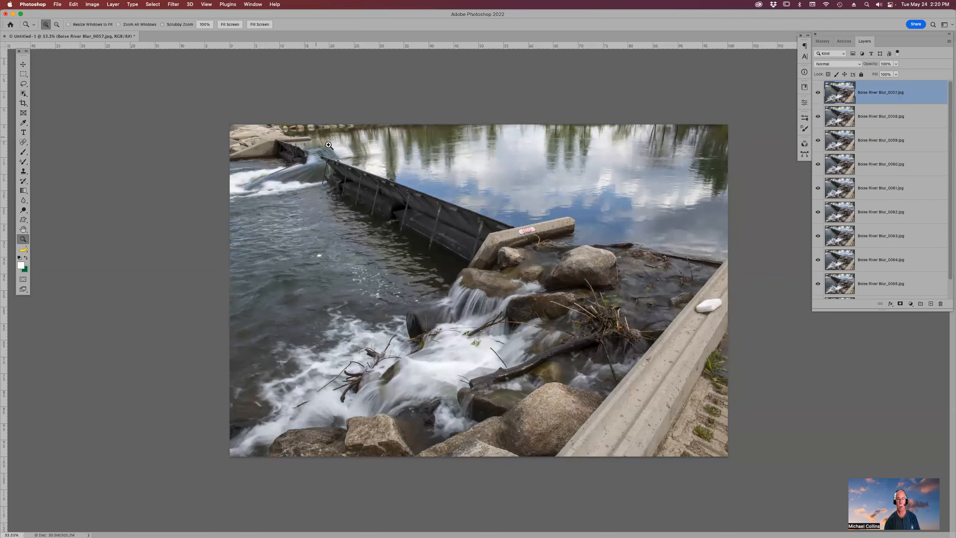
- Select all the Boise River Blur layers in the Layers panel
{"action": "scroll", "coordinate": [906, 231], "scroll_direction": "down", "scroll_amount": 1}
{"action": "scroll", "coordinate": [893, 140], "scroll_direction": "up", "scroll_amount": 1}
{"action": "scroll", "coordinate": [895, 150], "scroll_direction": "down", "scroll_amount": 1}
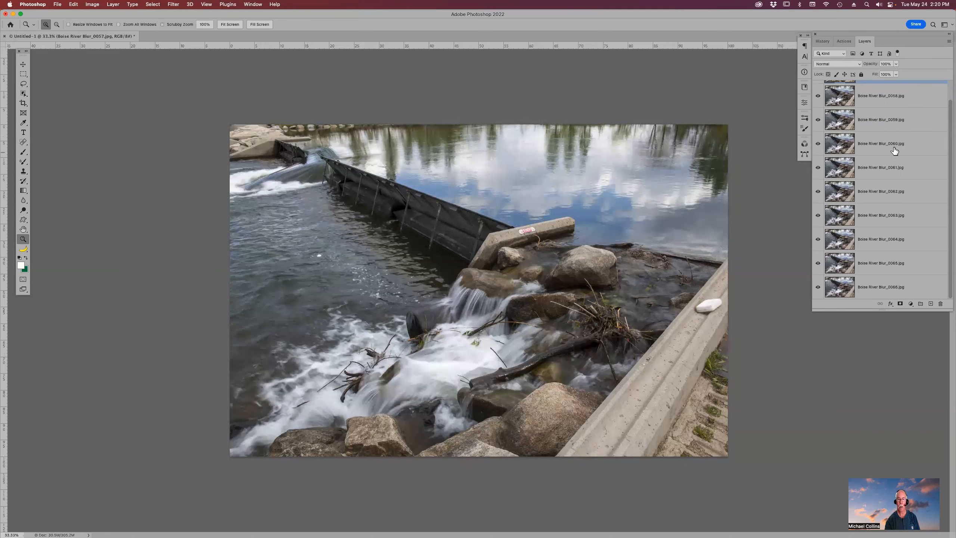
{"action": "left_click", "coordinate": [876, 292], "text": "shift"}
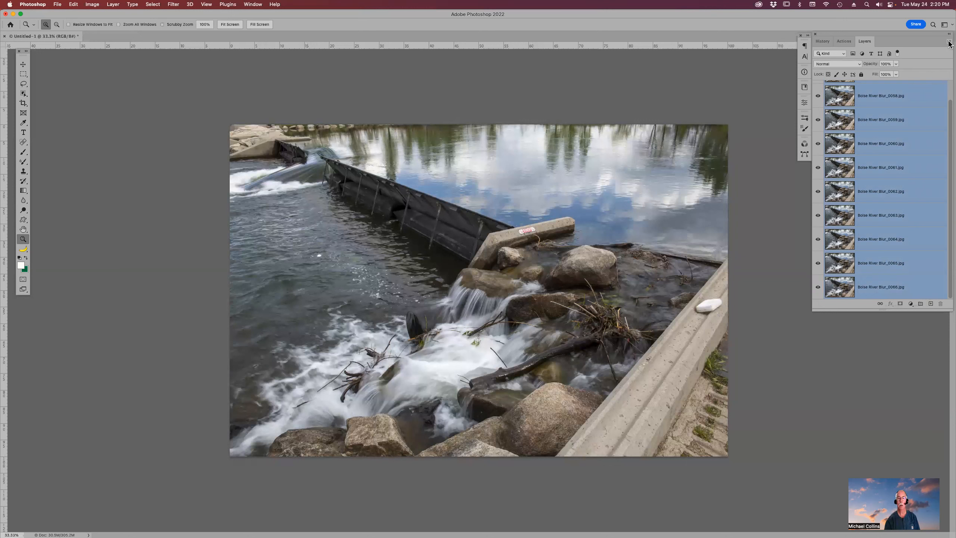
- Group all the selected layers into one layer group
{"action": "left_click", "coordinate": [950, 42]}
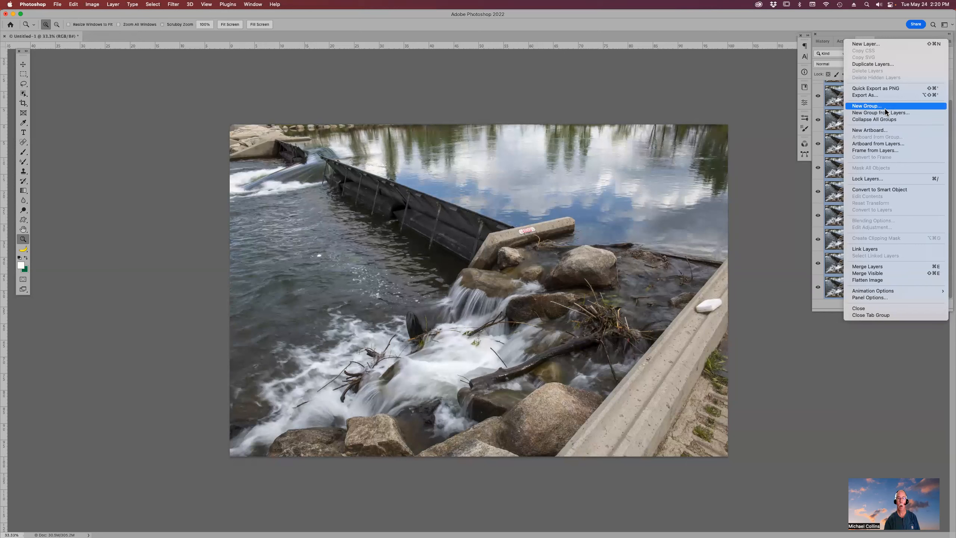
{"action": "left_click", "coordinate": [852, 27]}
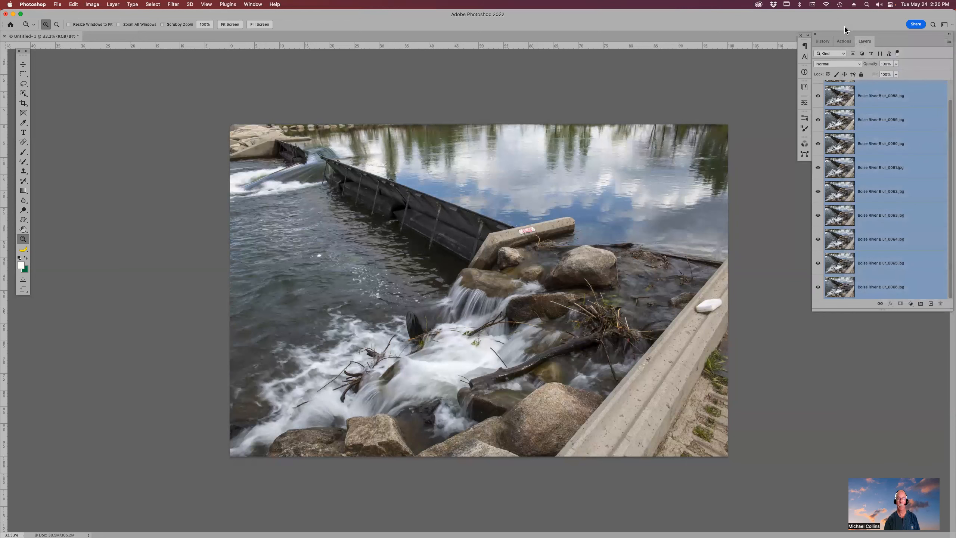
{"action": "key", "text": "super+g"}
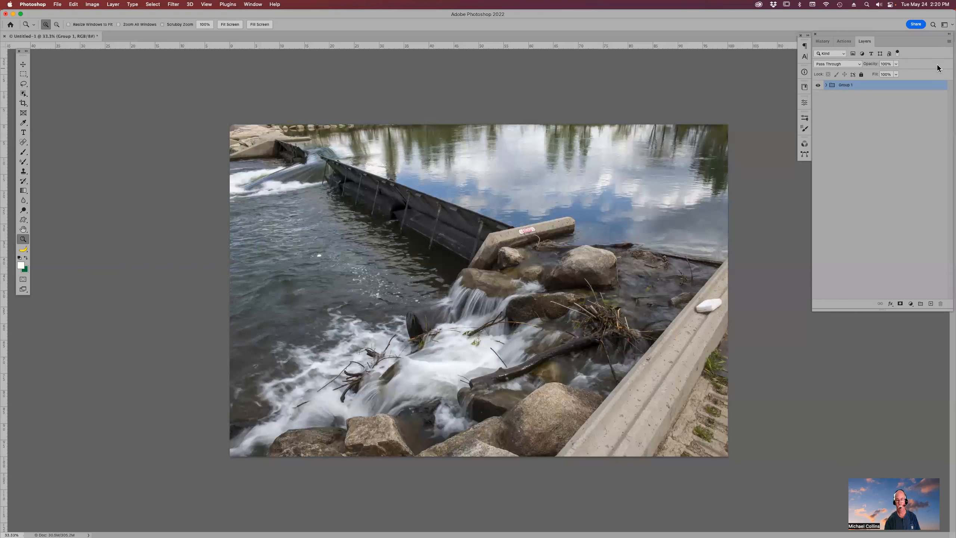
- Convert the layer group to a smart object
{"action": "left_click", "coordinate": [113, 4]}
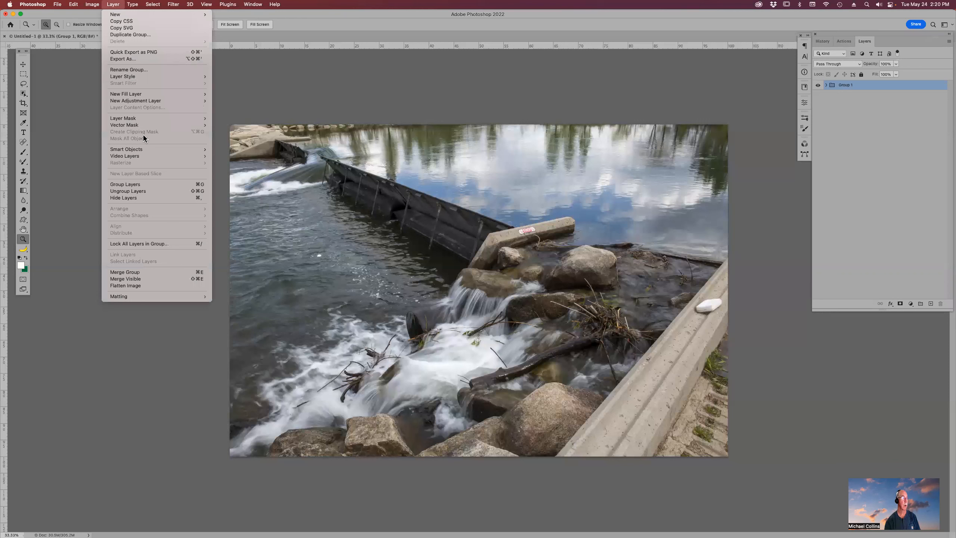
{"action": "mouse_move", "coordinate": [150, 149]}
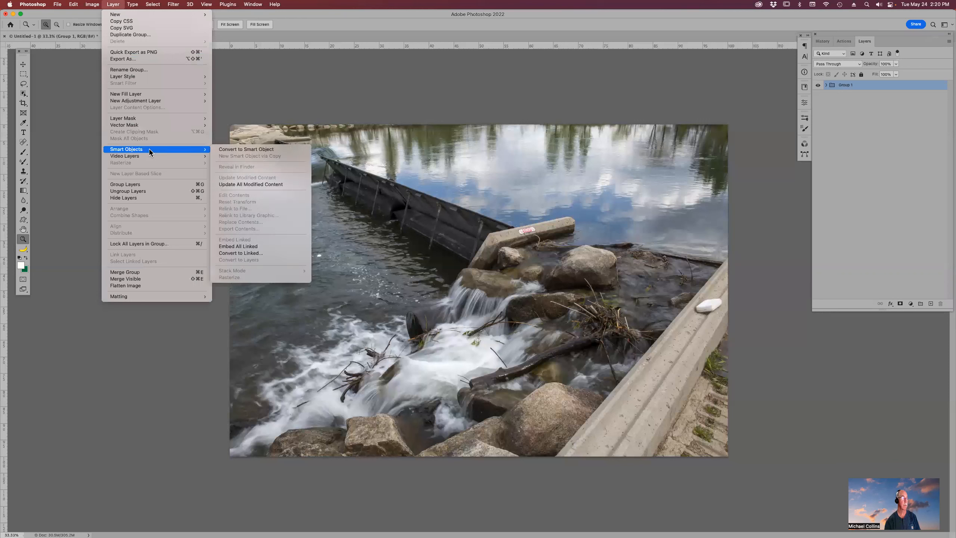
{"action": "left_click", "coordinate": [254, 149]}
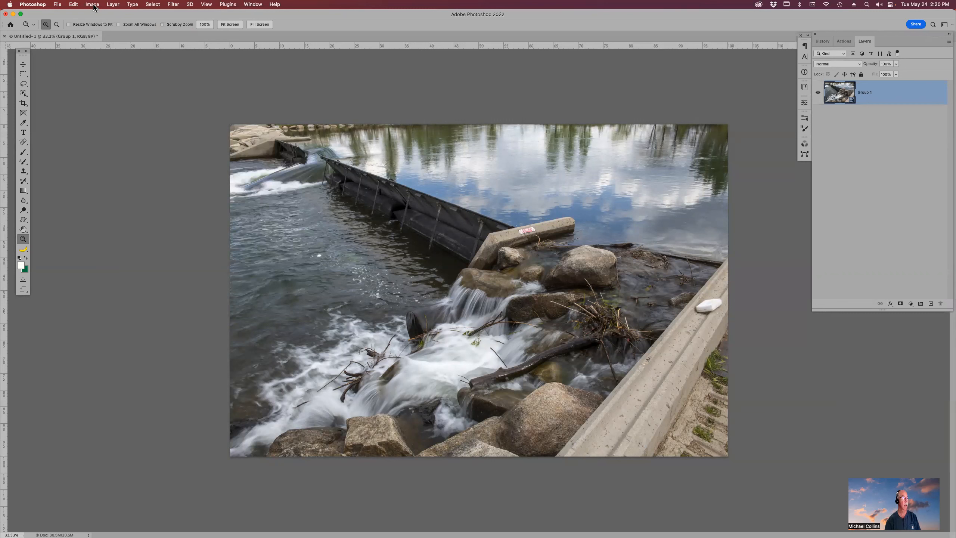
- Set the smart object's stack mode to Mean
{"action": "left_click", "coordinate": [112, 4]}
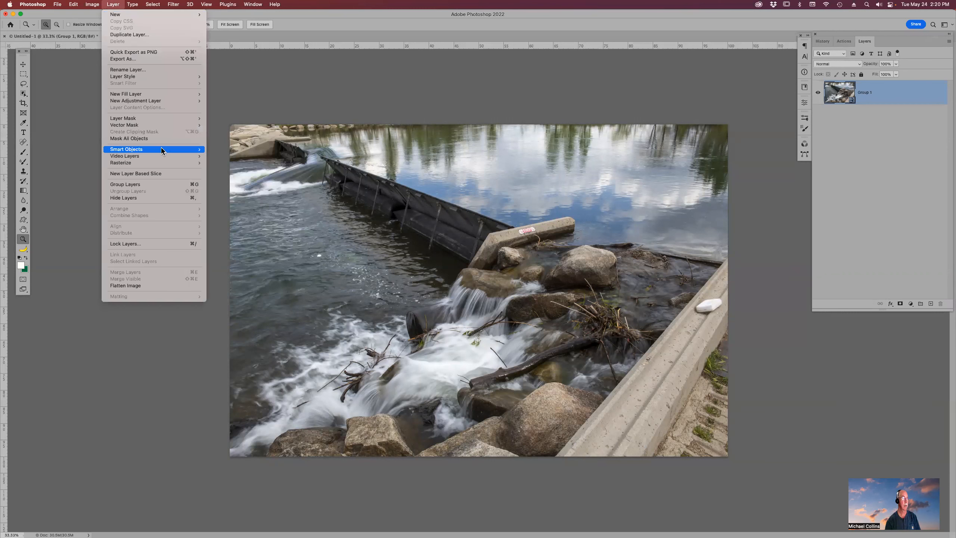
{"action": "mouse_move", "coordinate": [169, 148]}
{"action": "mouse_move", "coordinate": [275, 271]}
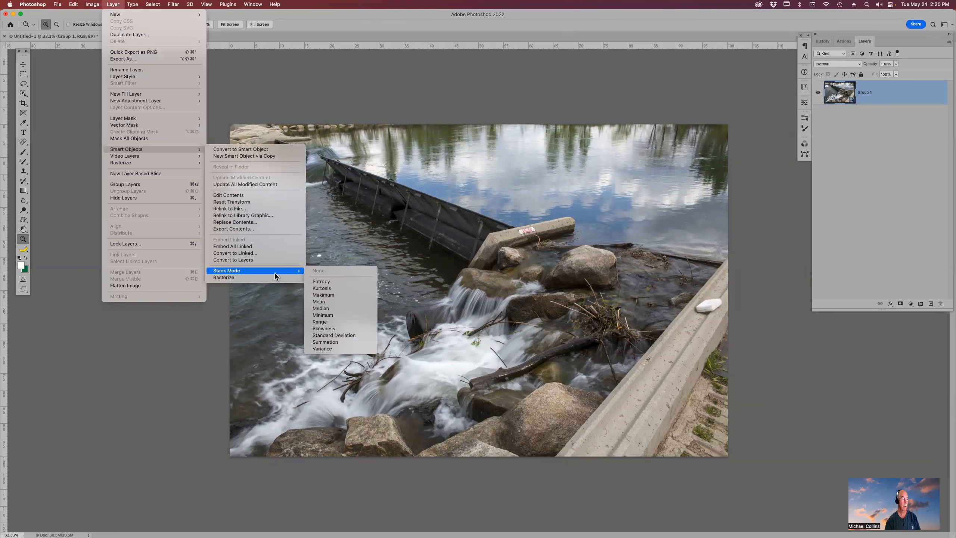
{"action": "left_click", "coordinate": [340, 303]}
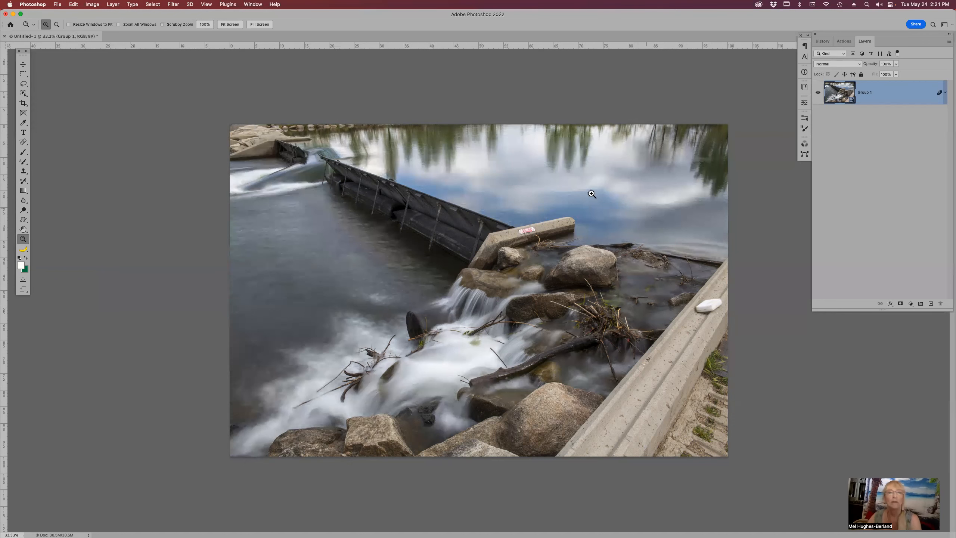
- Duplicate the smart object layer and stamp all visible layers onto a new merged layer
{"action": "left_click_drag", "start_coordinate": [492, 196], "coordinate": [572, 285]}
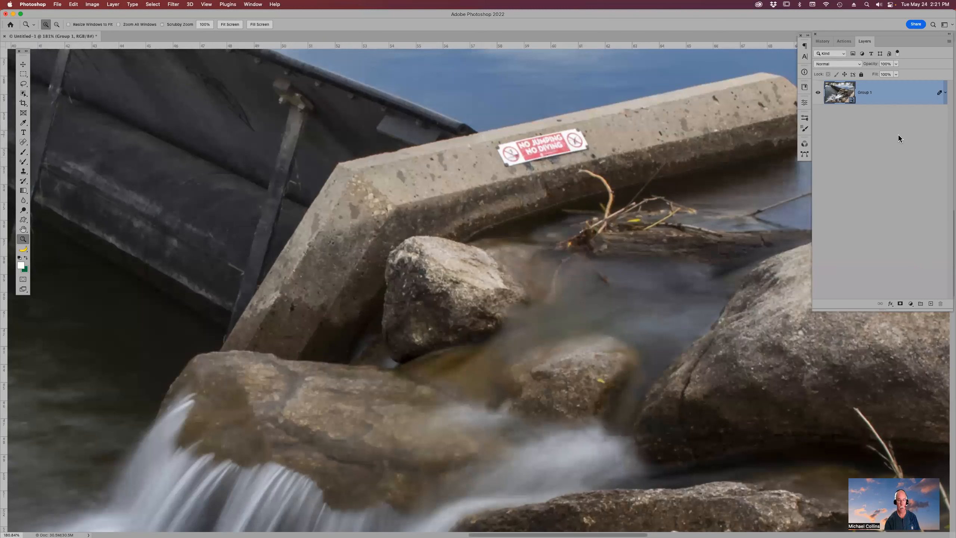
{"action": "key", "text": "super+j"}
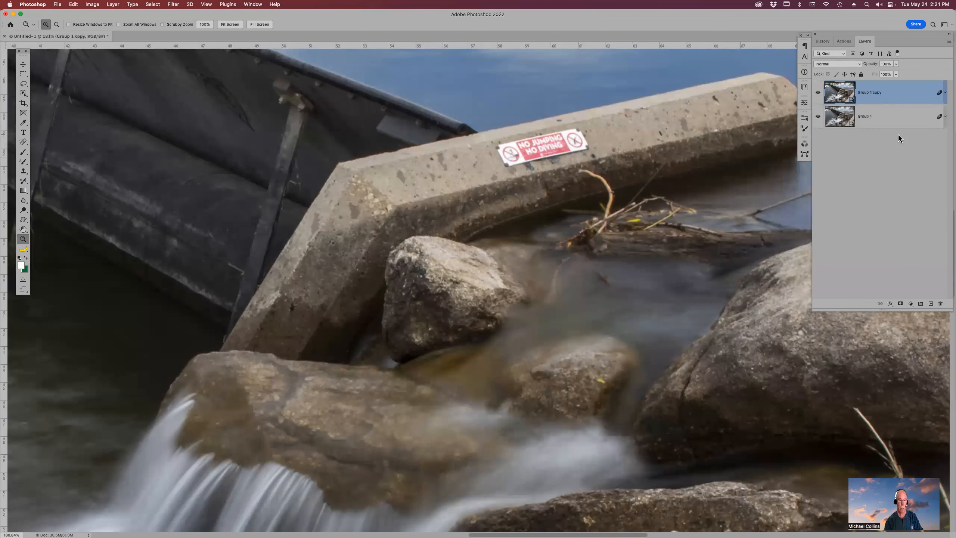
{"action": "key", "text": "alt"}
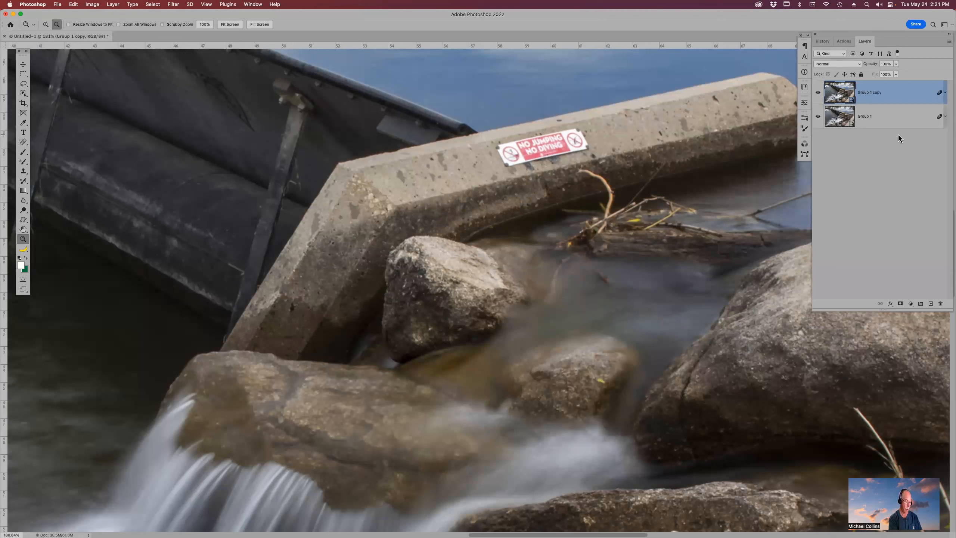
{"action": "key", "text": "super+alt+shift+e"}
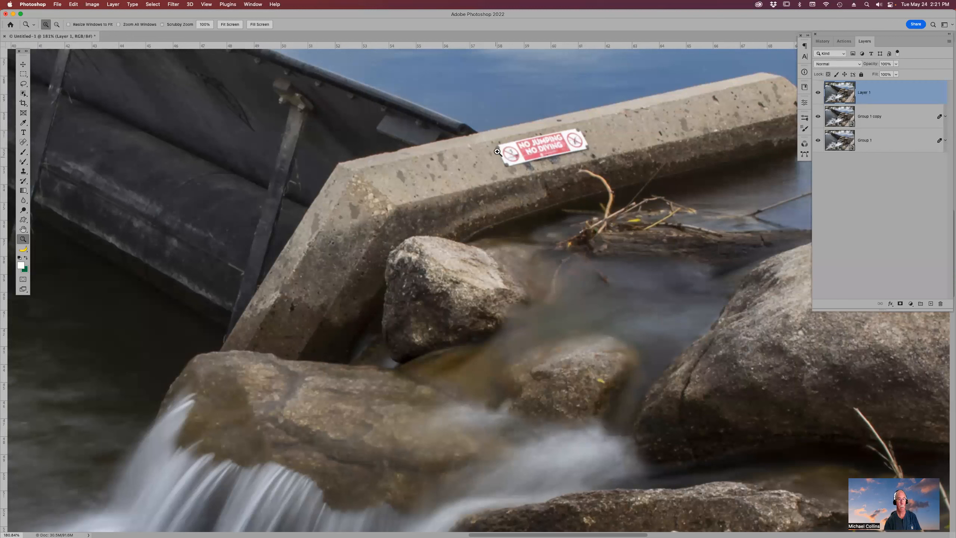
- Lasso the No Jumping No Diving sign on the concrete wall and fill it to remove it
{"action": "key", "text": "l"}
{"action": "mouse_move", "coordinate": [499, 142]}
{"action": "left_mouse_down"}
{"action": "mouse_move", "coordinate": [503, 170]}
{"action": "mouse_move", "coordinate": [539, 165]}
{"action": "mouse_move", "coordinate": [588, 155]}
{"action": "mouse_move", "coordinate": [592, 139]}
{"action": "mouse_move", "coordinate": [565, 124]}
{"action": "mouse_move", "coordinate": [499, 143]}
{"action": "left_mouse_up"}
{"action": "key", "text": "shift+BackSpace"}
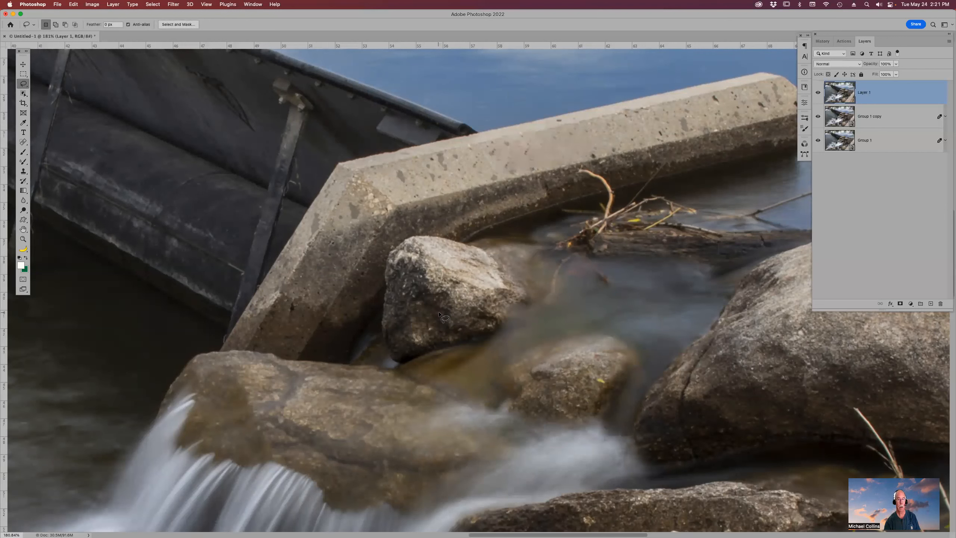
- Lasso the white block on the concrete barrier at right and fill the selection to remove it
{"action": "left_click_drag", "start_coordinate": [353, 168], "coordinate": [276, 94]}
{"action": "left_click_drag", "start_coordinate": [570, 248], "coordinate": [238, 49]}
{"action": "left_click_drag", "start_coordinate": [515, 186], "coordinate": [183, 96]}
{"action": "left_click_drag", "start_coordinate": [611, 164], "coordinate": [491, 310]}
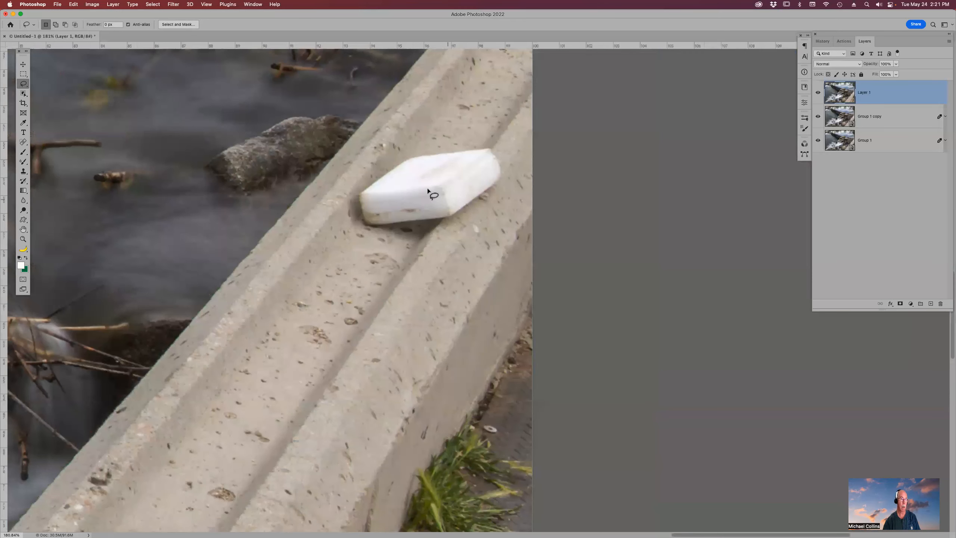
{"action": "mouse_move", "coordinate": [376, 165]}
{"action": "left_mouse_down"}
{"action": "mouse_move", "coordinate": [346, 215]}
{"action": "mouse_move", "coordinate": [412, 246]}
{"action": "mouse_move", "coordinate": [464, 229]}
{"action": "mouse_move", "coordinate": [509, 164]}
{"action": "mouse_move", "coordinate": [499, 146]}
{"action": "mouse_move", "coordinate": [476, 139]}
{"action": "mouse_move", "coordinate": [377, 158]}
{"action": "left_mouse_up"}
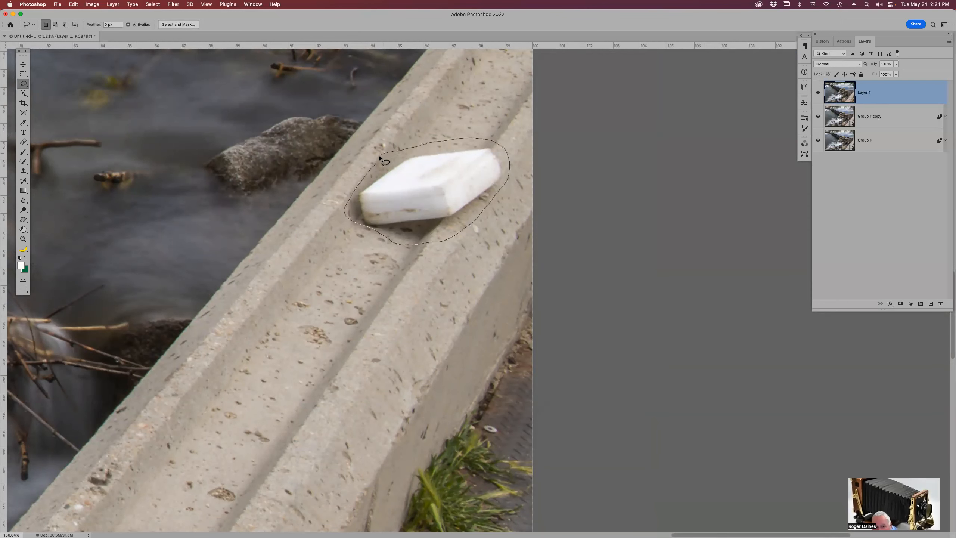
{"action": "left_click", "coordinate": [516, 225]}
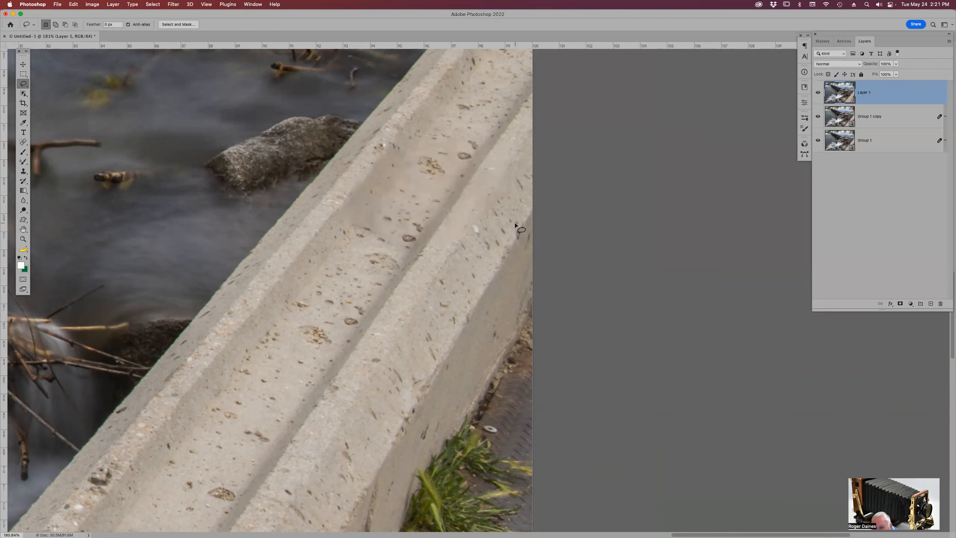
- Revert the document in History to the last New Layer from File state, then return to Layers
{"action": "key", "text": "super+0"}
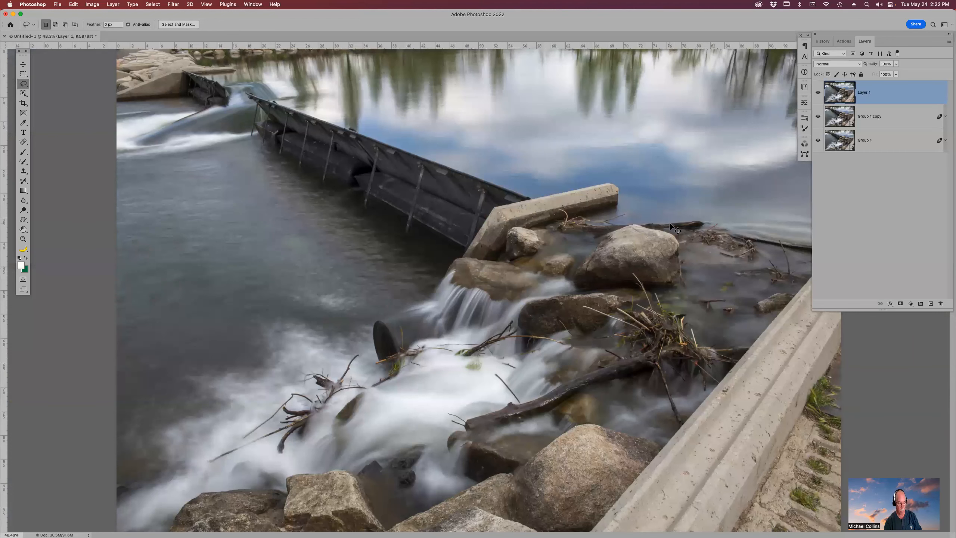
{"action": "key", "text": "super+minus"}
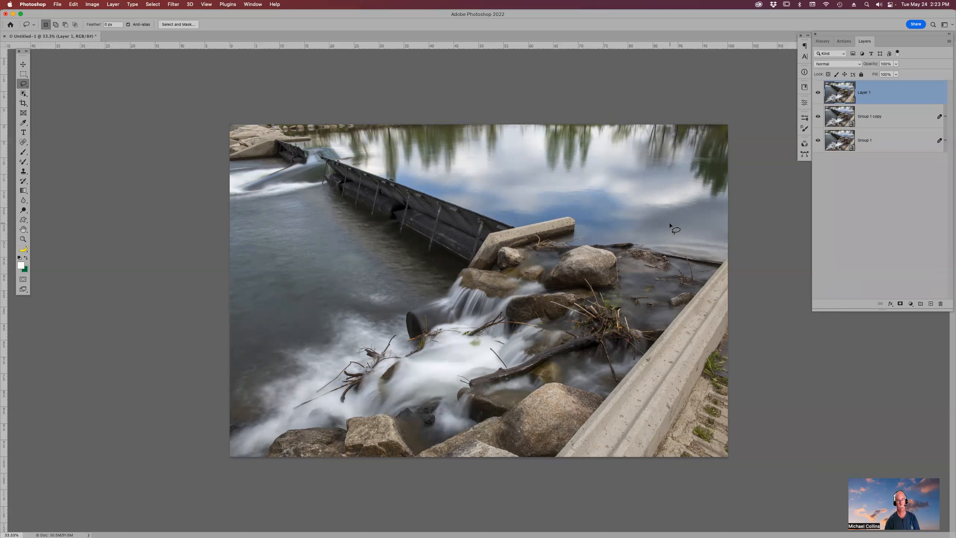
{"action": "left_click", "coordinate": [828, 42]}
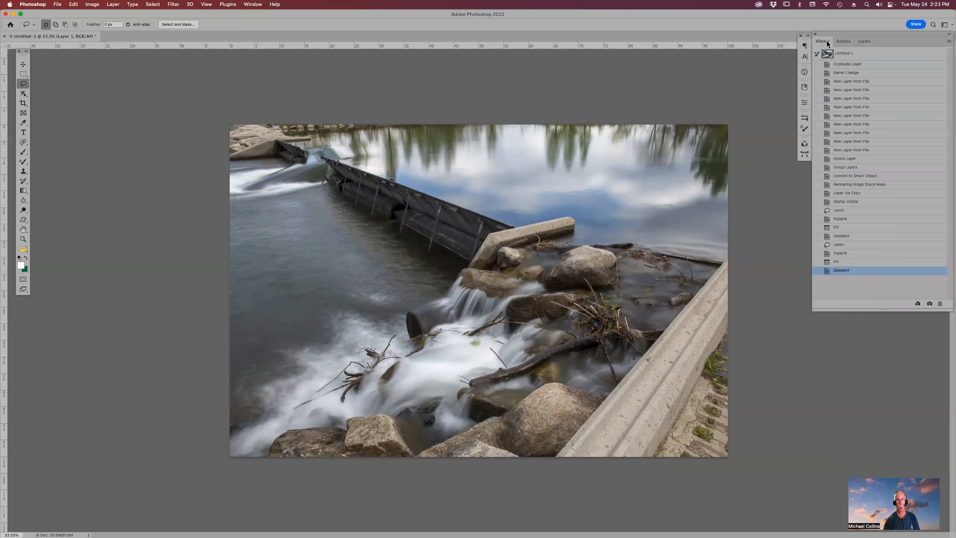
{"action": "left_click", "coordinate": [866, 152]}
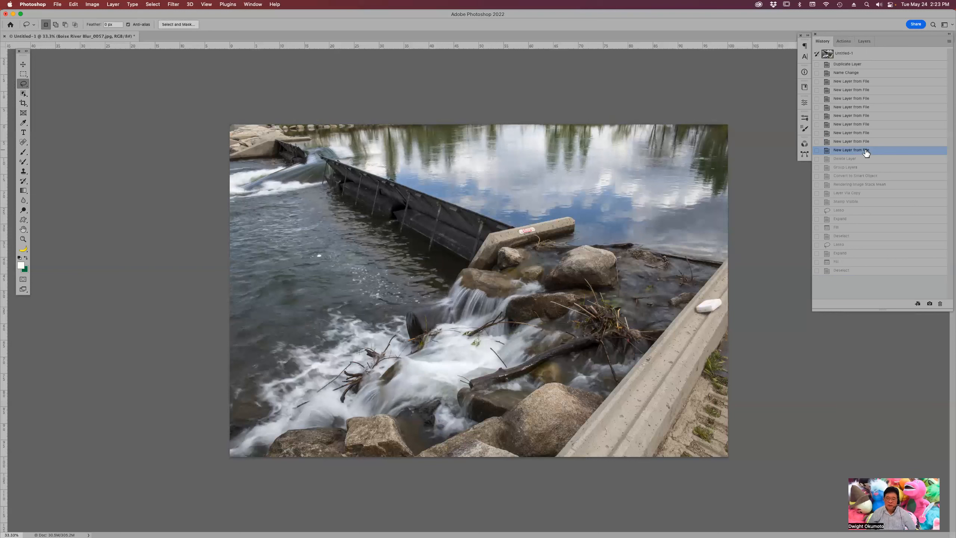
{"action": "left_click", "coordinate": [864, 41]}
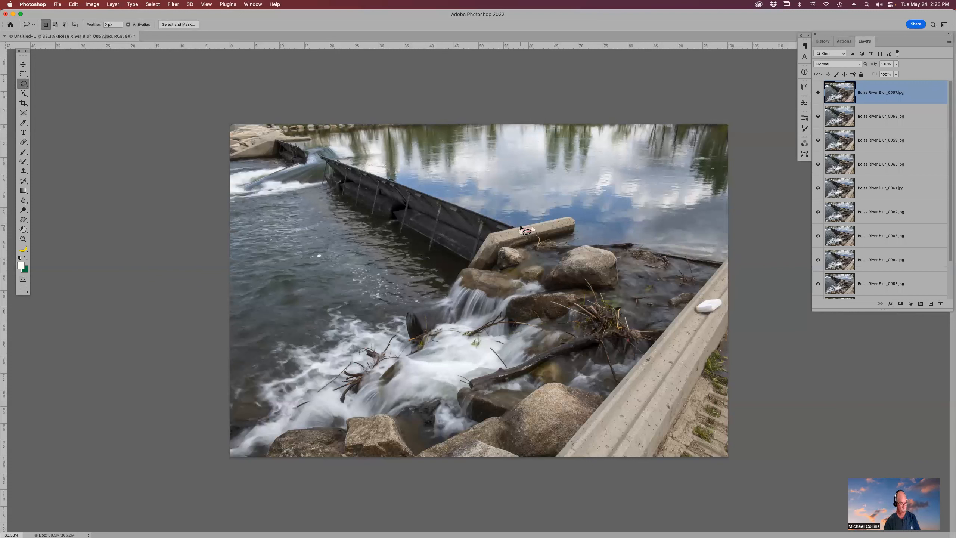
- Pick the Brush tool and set the foreground colour to bright green #04fc9c
{"action": "key", "text": "b"}
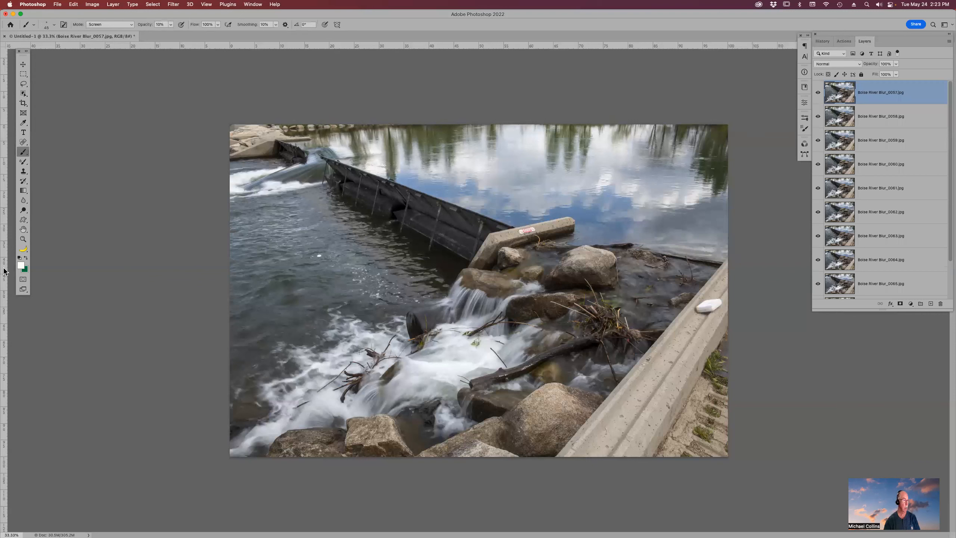
{"action": "left_click", "coordinate": [21, 265]}
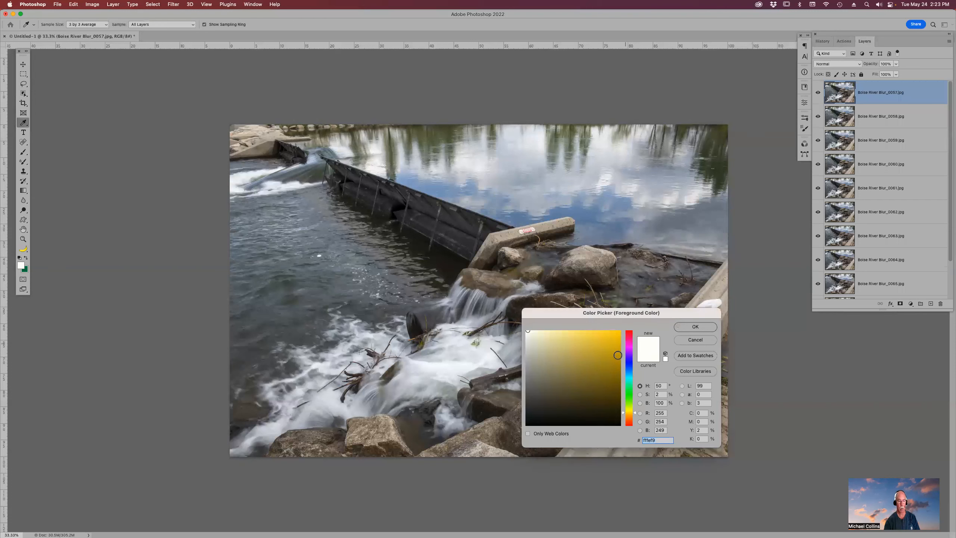
{"action": "left_click", "coordinate": [629, 384]}
{"action": "left_click", "coordinate": [618, 330]}
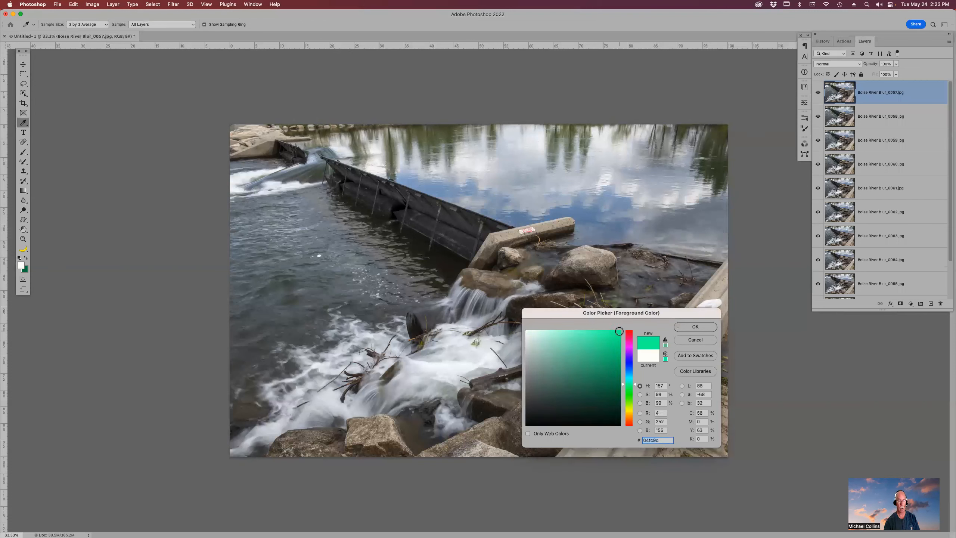
{"action": "left_click", "coordinate": [695, 327]}
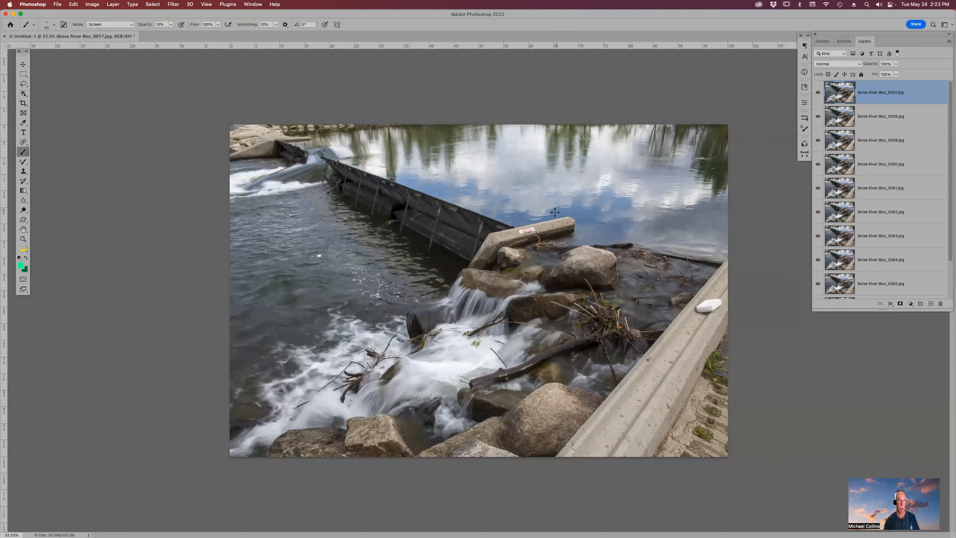
- Set brush opacity to 100% and draw green marks circling the concrete block and outlining the weir area
{"action": "key", "text": "0"}
{"action": "mouse_move", "coordinate": [567, 208]}
{"action": "left_mouse_down"}
{"action": "mouse_move", "coordinate": [536, 236]}
{"action": "mouse_move", "coordinate": [586, 241]}
{"action": "mouse_move", "coordinate": [592, 222]}
{"action": "mouse_move", "coordinate": [565, 209]}
{"action": "left_mouse_up"}
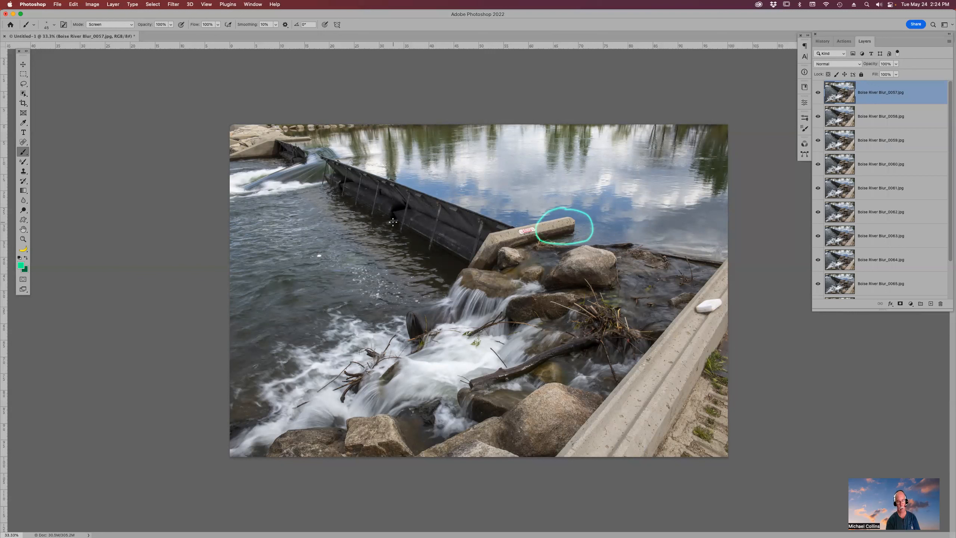
{"action": "mouse_move", "coordinate": [596, 163]}
{"action": "left_mouse_down"}
{"action": "mouse_move", "coordinate": [625, 165]}
{"action": "mouse_move", "coordinate": [646, 181]}
{"action": "mouse_move", "coordinate": [654, 409]}
{"action": "mouse_move", "coordinate": [589, 418]}
{"action": "left_mouse_up"}
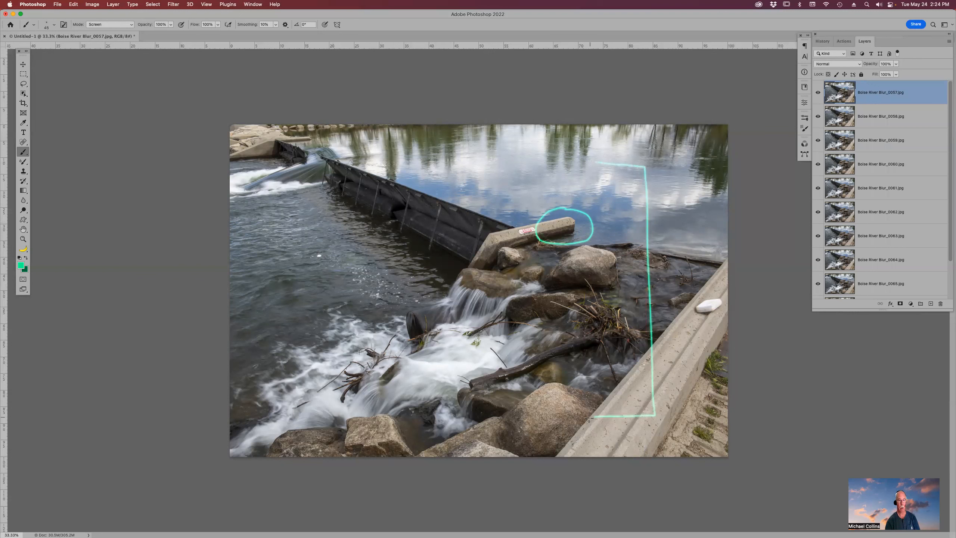
{"action": "mouse_move", "coordinate": [336, 159]}
{"action": "left_mouse_down"}
{"action": "mouse_move", "coordinate": [283, 177]}
{"action": "mouse_move", "coordinate": [288, 392]}
{"action": "mouse_move", "coordinate": [414, 423]}
{"action": "mouse_move", "coordinate": [419, 415]}
{"action": "left_mouse_up"}
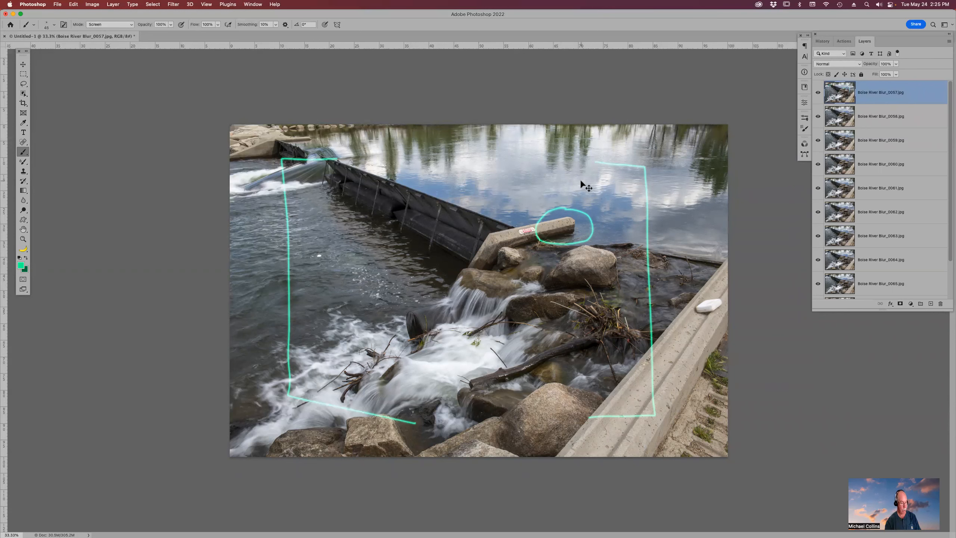
- Close the annotated document without saving and switch back to Bridge
{"action": "key", "text": "super+w"}
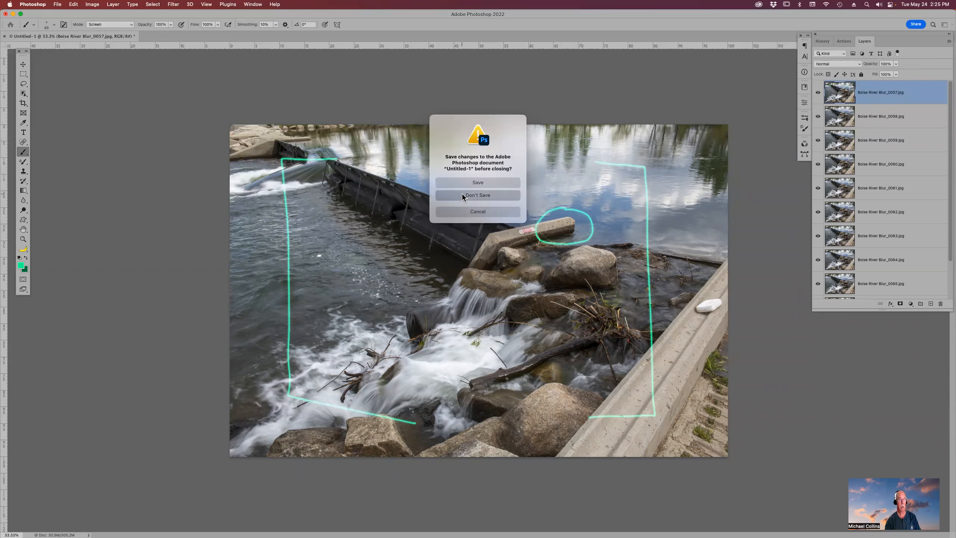
{"action": "left_click", "coordinate": [463, 195]}
{"action": "key", "text": "super+Tab"}
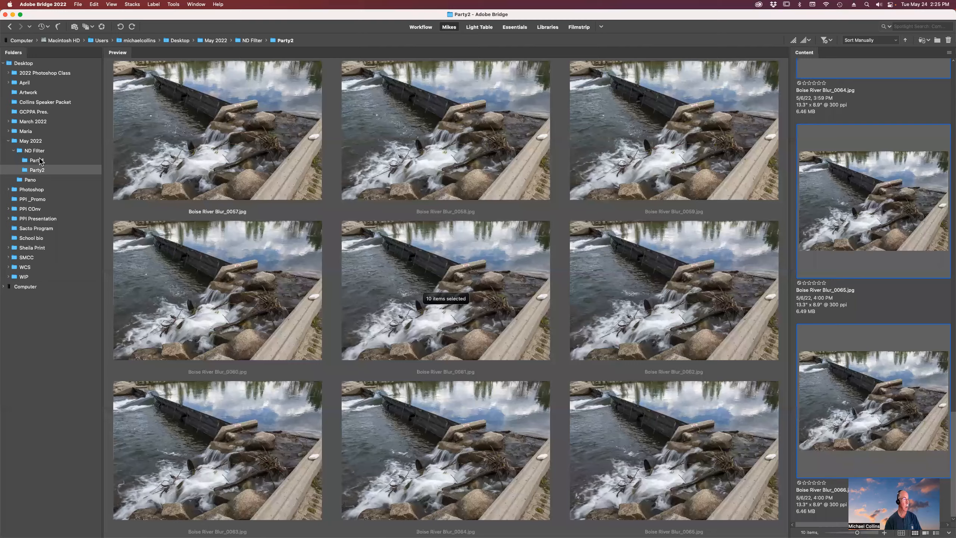
- Open the Party1 folder under ND Filter and select all of its photos
{"action": "left_click", "coordinate": [36, 160]}
{"action": "left_click", "coordinate": [871, 131]}
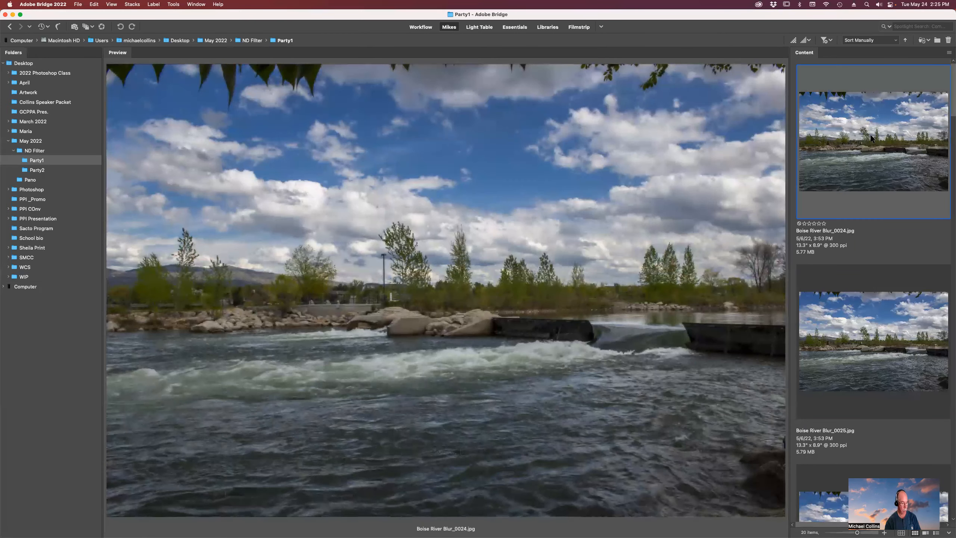
{"action": "key", "text": "super+a"}
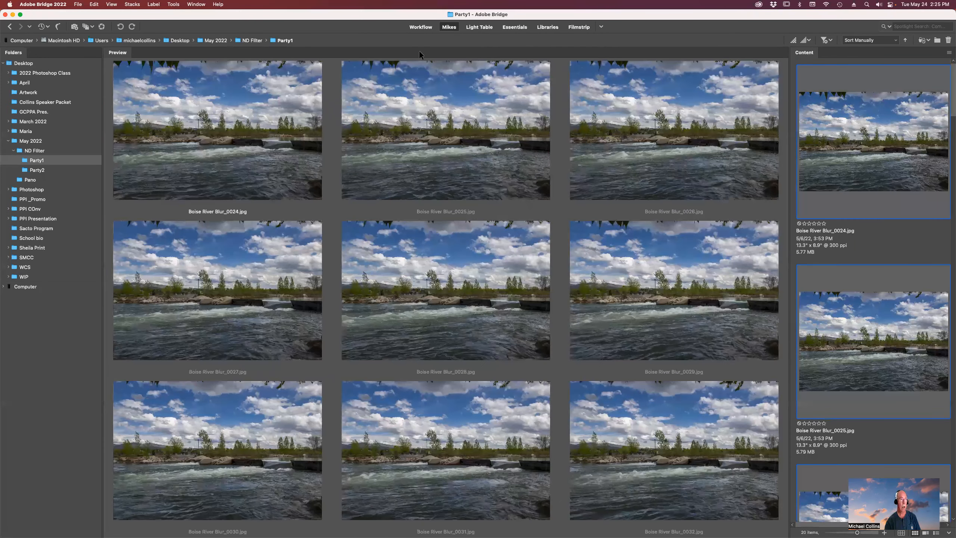
- Load the selected Party1 photos into Photoshop as layers in a single document
{"action": "left_click", "coordinate": [171, 5]}
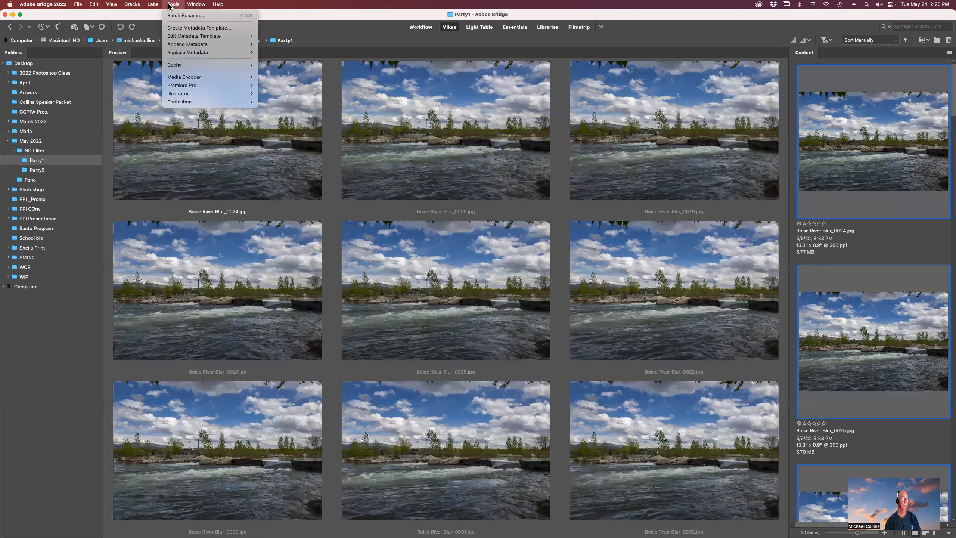
{"action": "mouse_move", "coordinate": [190, 102]}
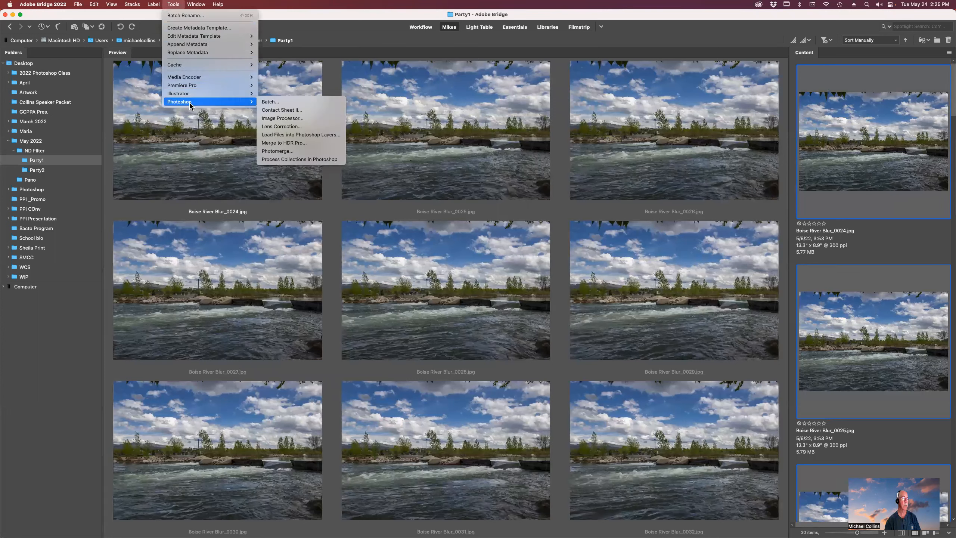
{"action": "left_click", "coordinate": [313, 136]}
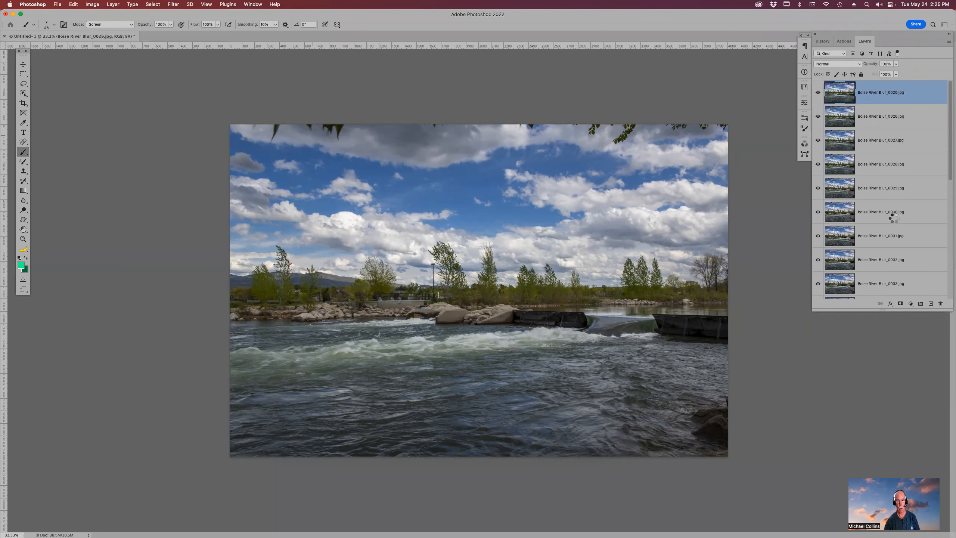
- Select all the photo layers in the stack and group them together
{"action": "scroll", "coordinate": [903, 155], "scroll_direction": "down", "scroll_amount": 2}
{"action": "scroll", "coordinate": [904, 155], "scroll_direction": "down", "scroll_amount": 2}
{"action": "scroll", "coordinate": [890, 248], "scroll_direction": "down", "scroll_amount": 6}
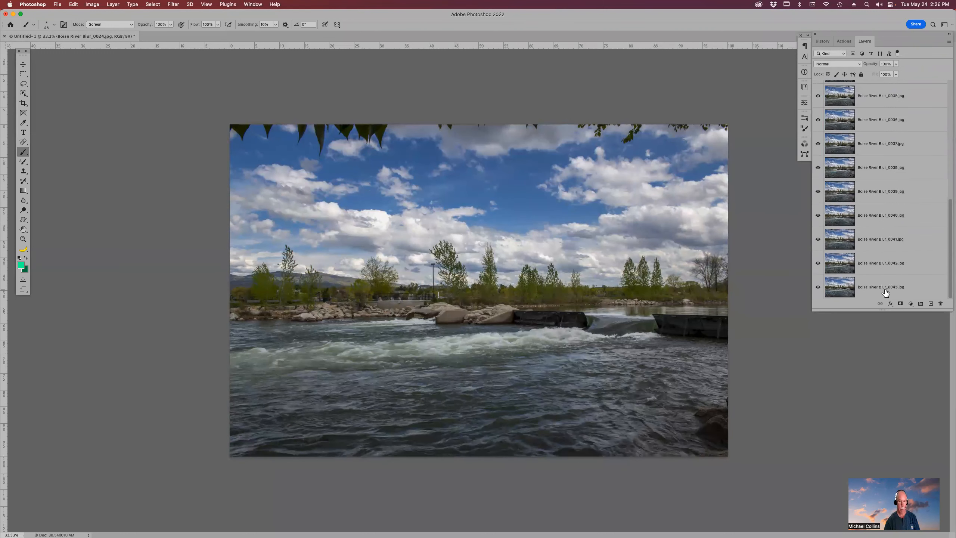
{"action": "left_click", "coordinate": [883, 287], "text": "shift"}
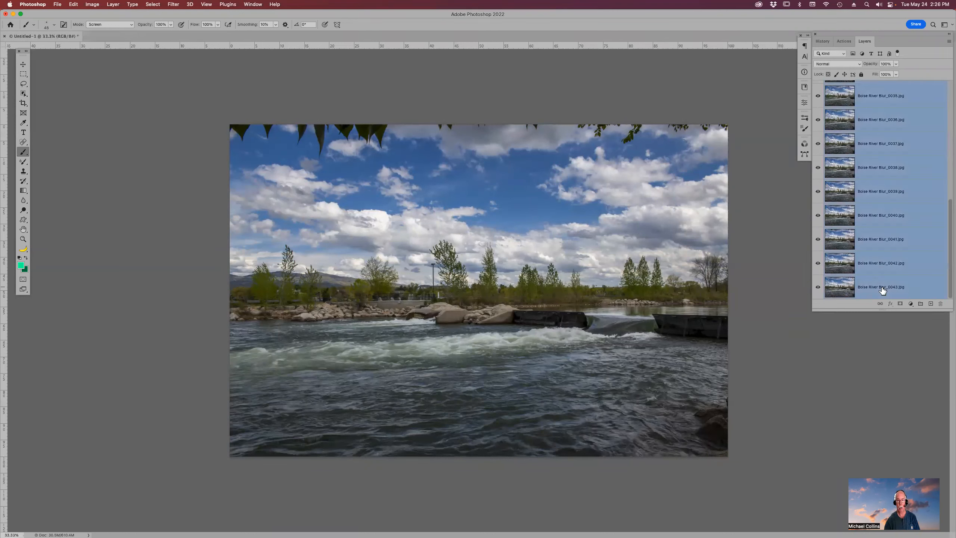
{"action": "key", "text": "super+g"}
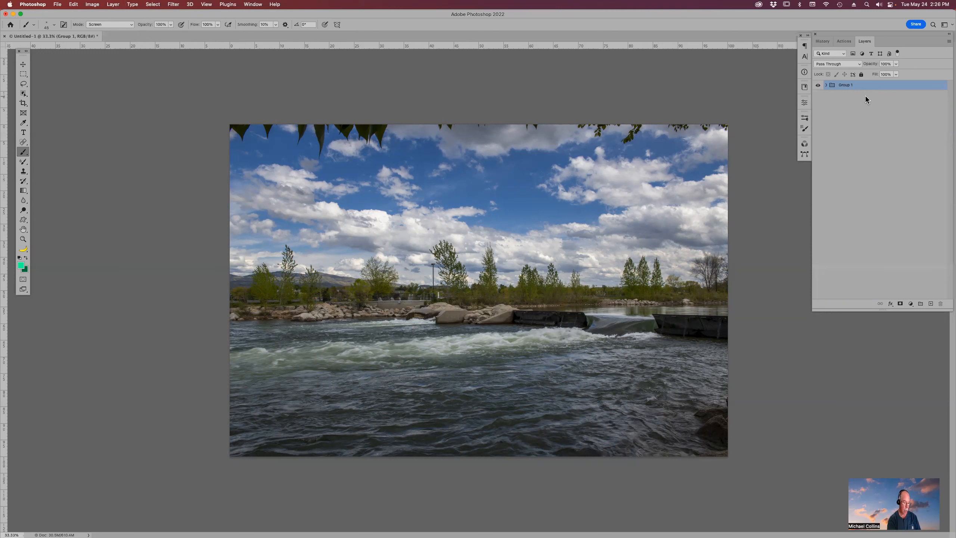
- Duplicate the layer group and hide the duplicate group
{"action": "key", "text": "super+j"}
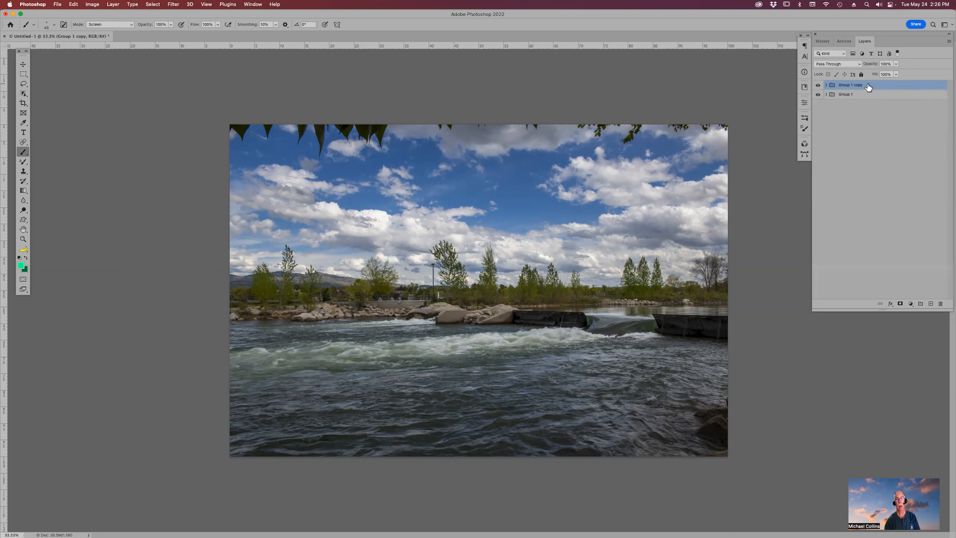
{"action": "left_click", "coordinate": [818, 85]}
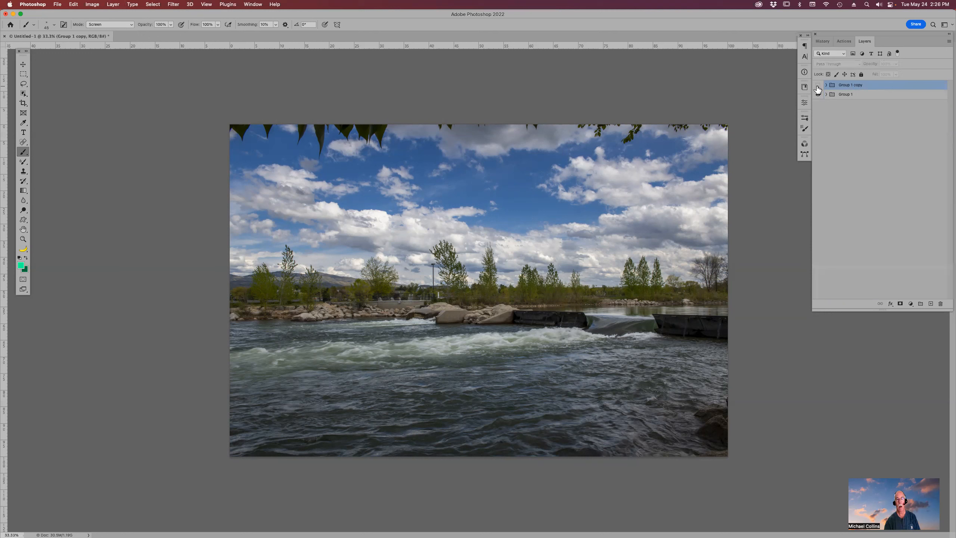
- Convert the original Group 1 into a smart object
{"action": "left_click", "coordinate": [873, 97]}
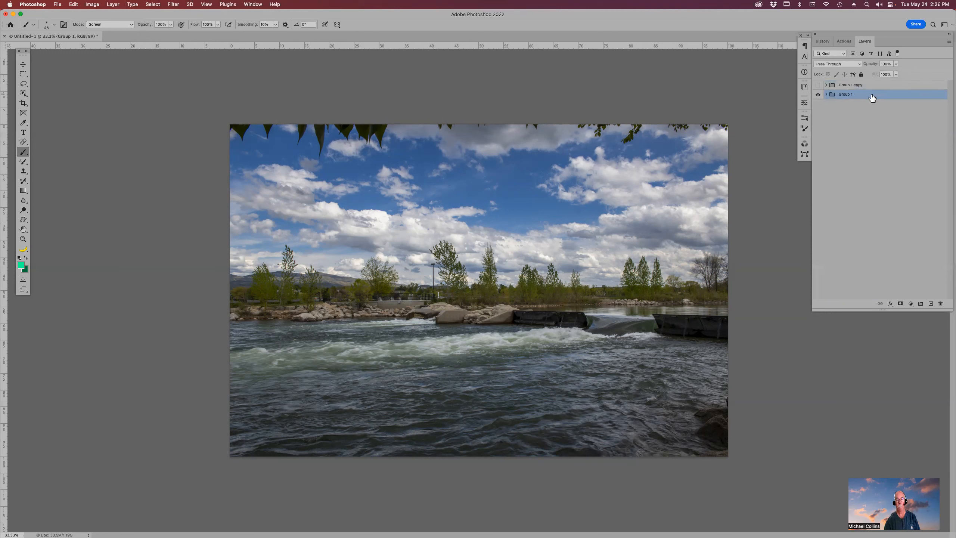
{"action": "left_click", "coordinate": [949, 41]}
{"action": "left_click", "coordinate": [914, 188]}
- Make the Group 1 copy visible again
{"action": "left_click", "coordinate": [880, 86]}
{"action": "left_click", "coordinate": [817, 85]}
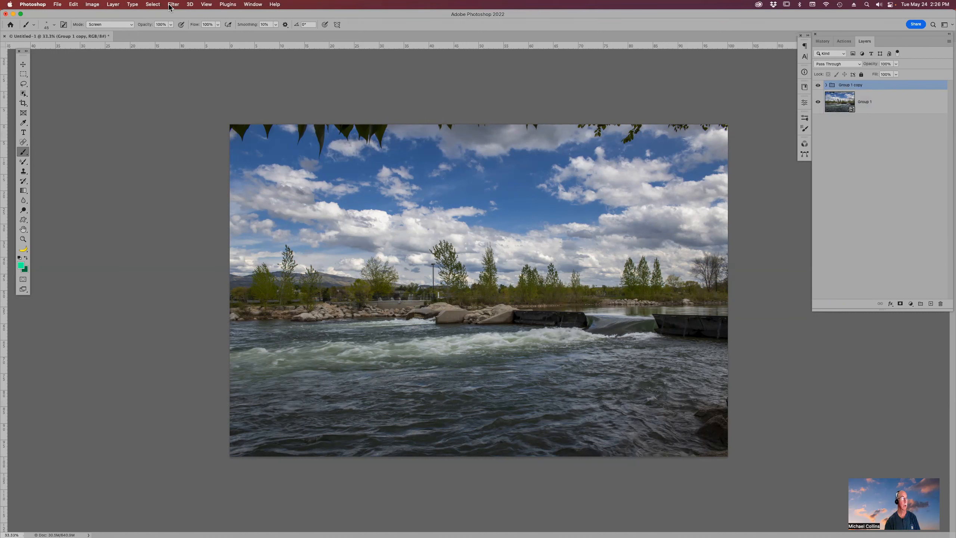
{"action": "left_click", "coordinate": [101, 4]}
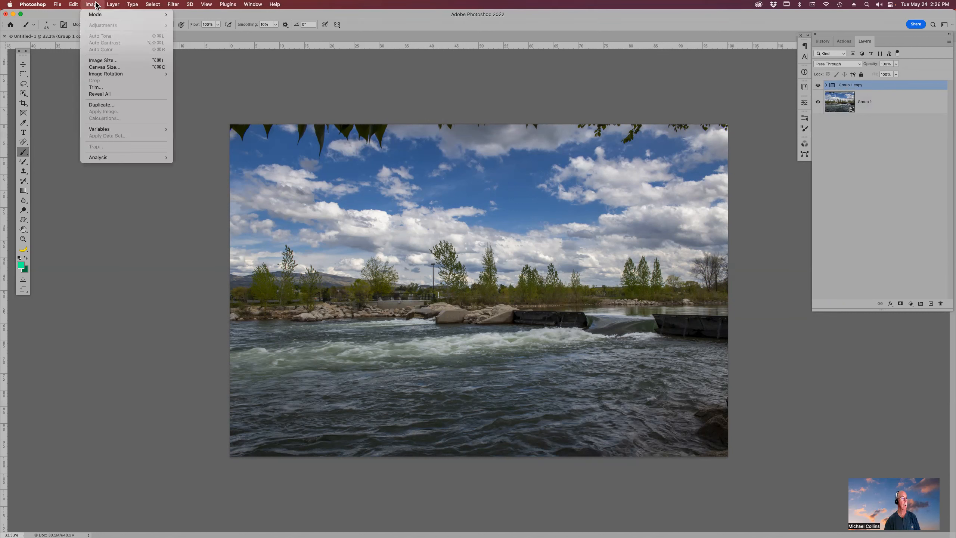
{"action": "mouse_move", "coordinate": [110, 5]}
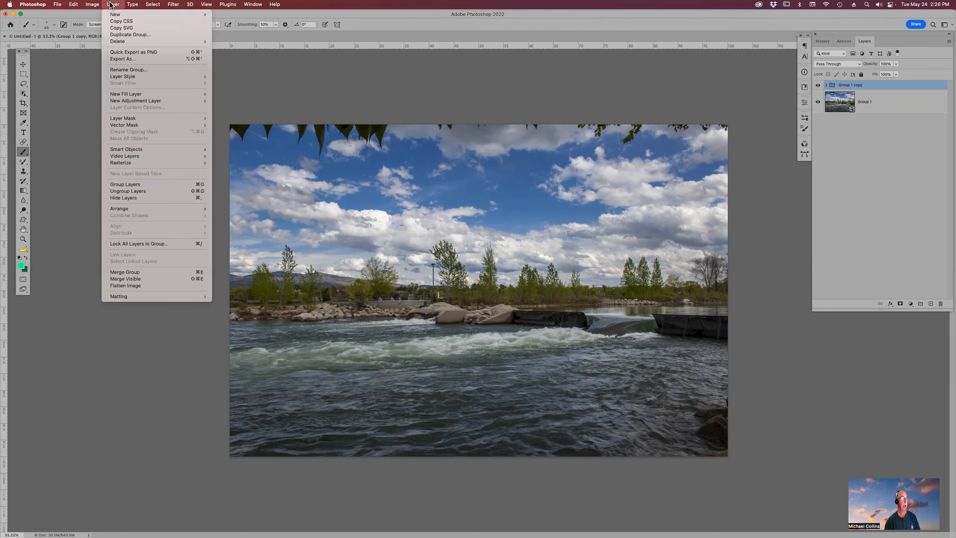
{"action": "mouse_move", "coordinate": [166, 150]}
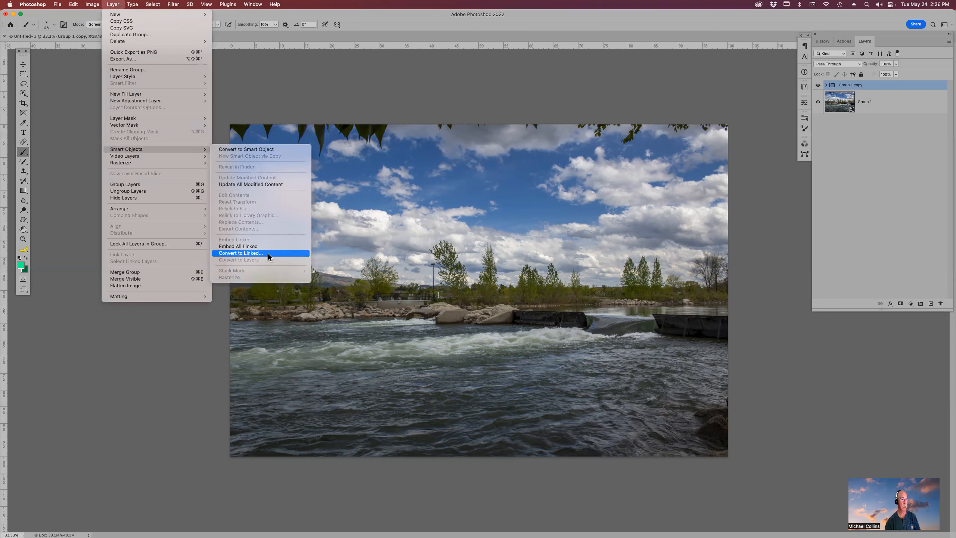
{"action": "left_click", "coordinate": [949, 49]}
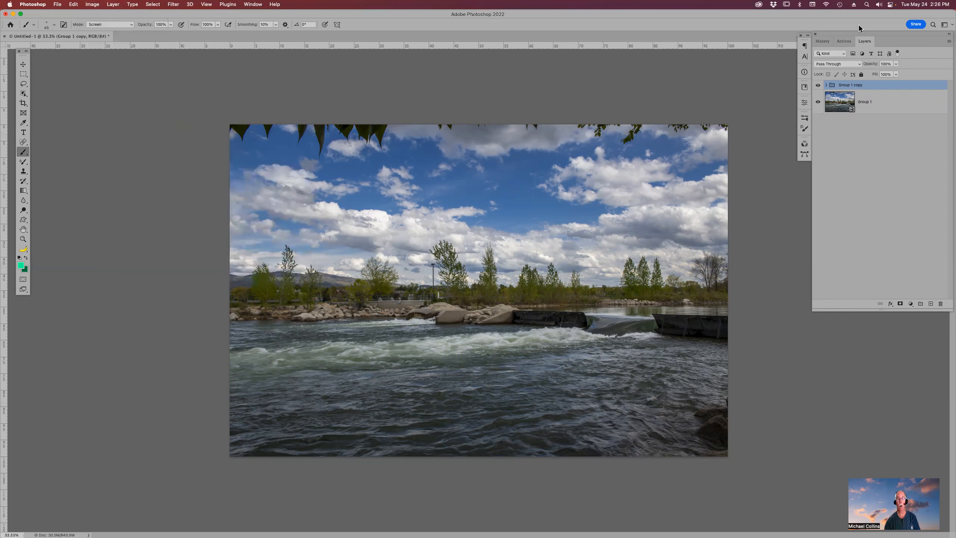
- Set Group 1's smart object stack mode to Mean and toggle the copy's visibility to compare results
{"action": "left_click", "coordinate": [892, 107]}
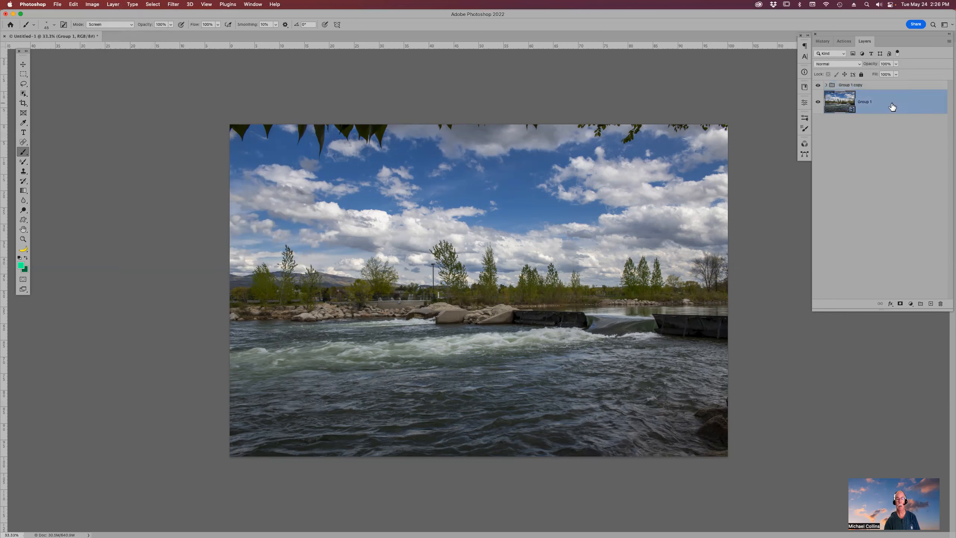
{"action": "left_click", "coordinate": [113, 4]}
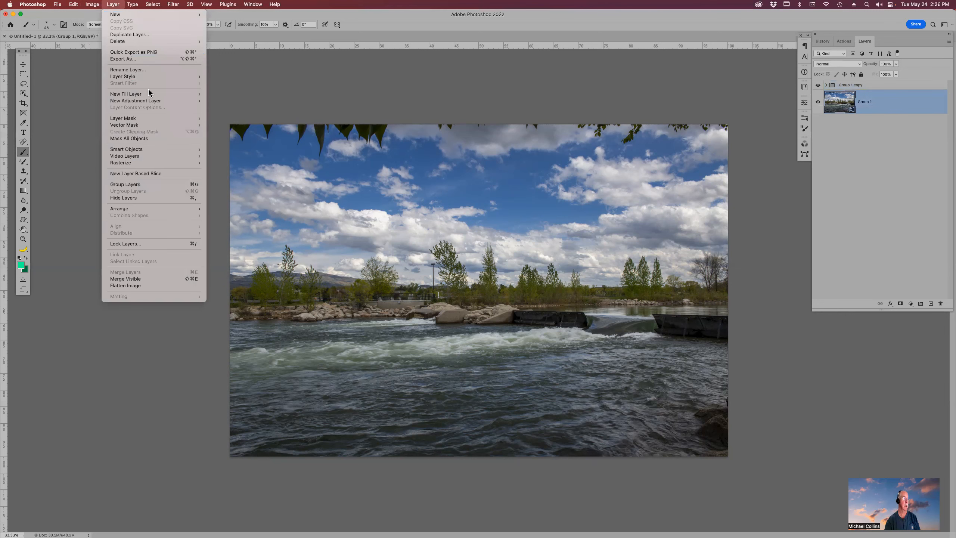
{"action": "mouse_move", "coordinate": [186, 150]}
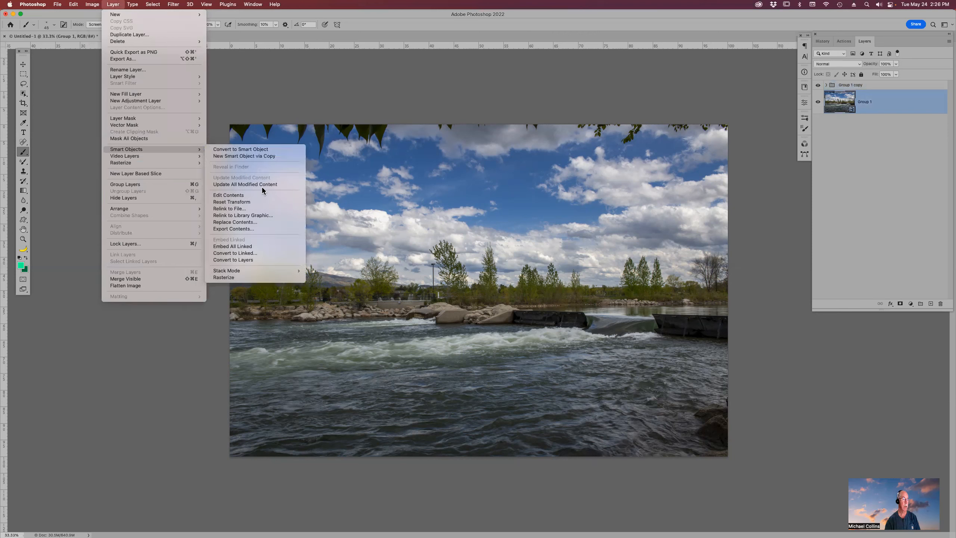
{"action": "mouse_move", "coordinate": [268, 274]}
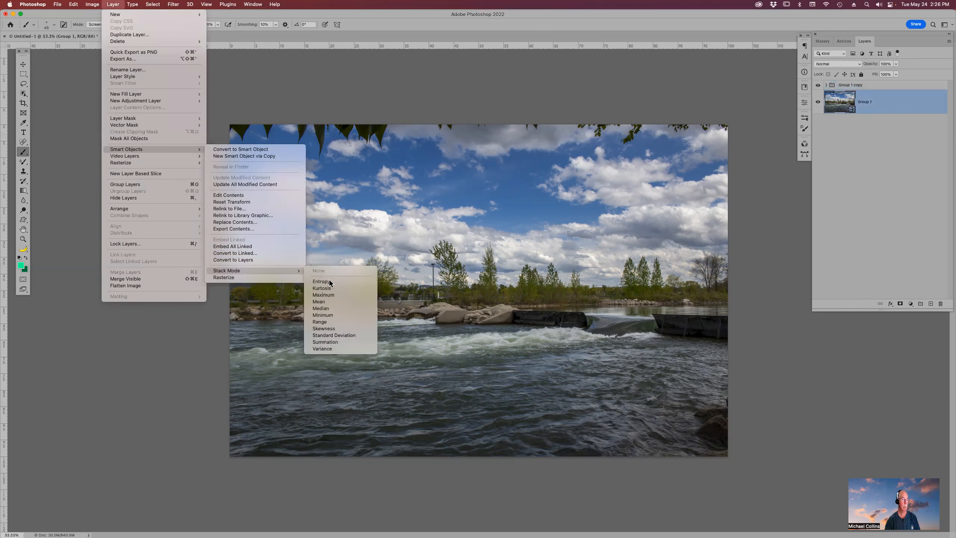
{"action": "left_click", "coordinate": [343, 301]}
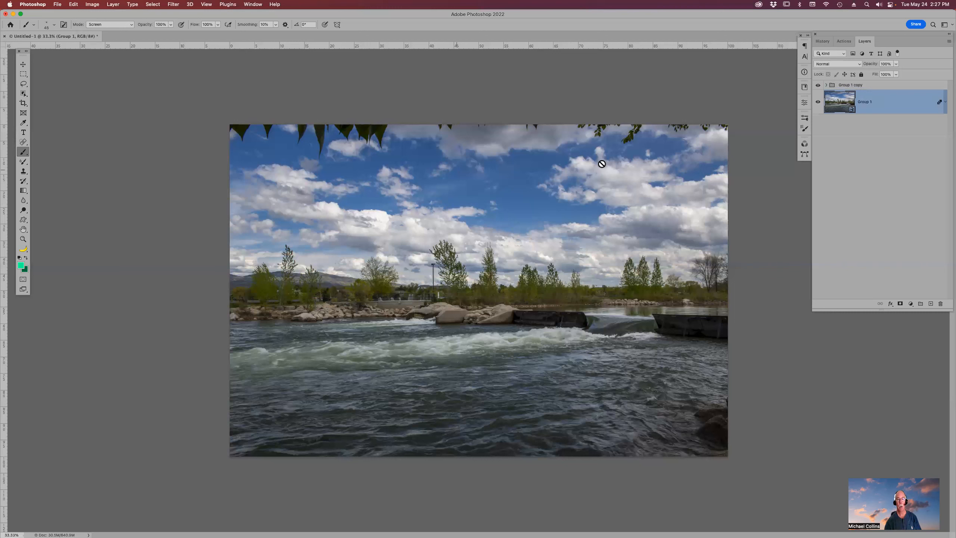
{"action": "left_click", "coordinate": [818, 86]}
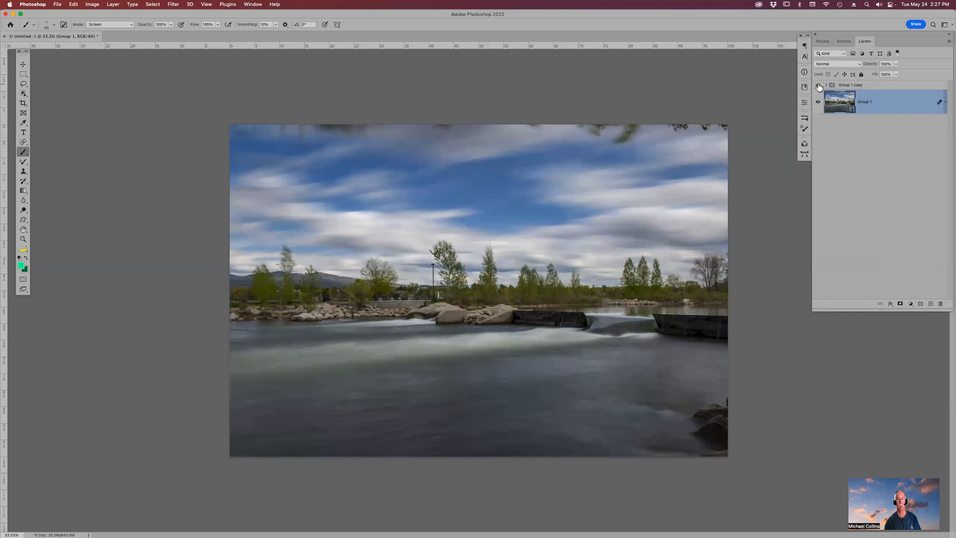
{"action": "left_click", "coordinate": [818, 85]}
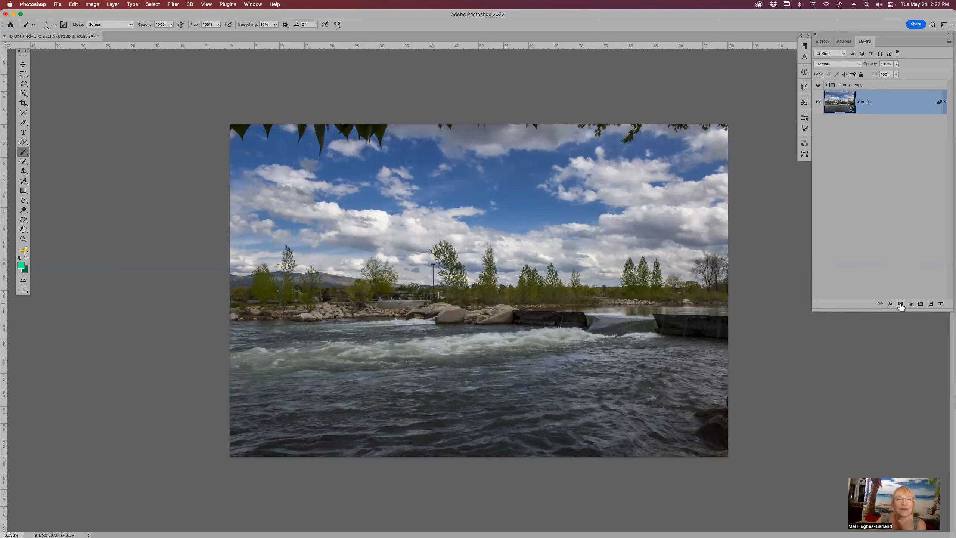
- Add a layer mask to the Group 1 copy and invert it to black
{"action": "left_click", "coordinate": [883, 86]}
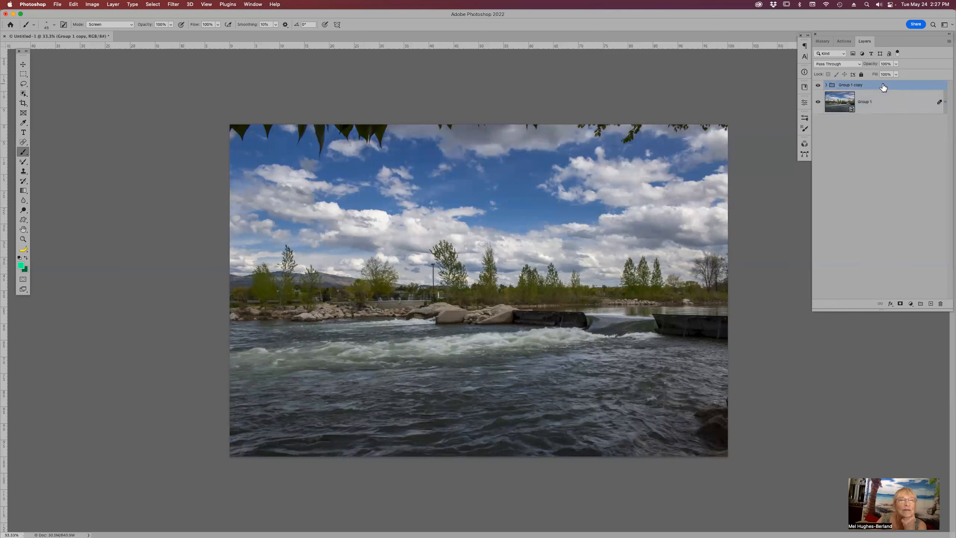
{"action": "left_click", "coordinate": [901, 305]}
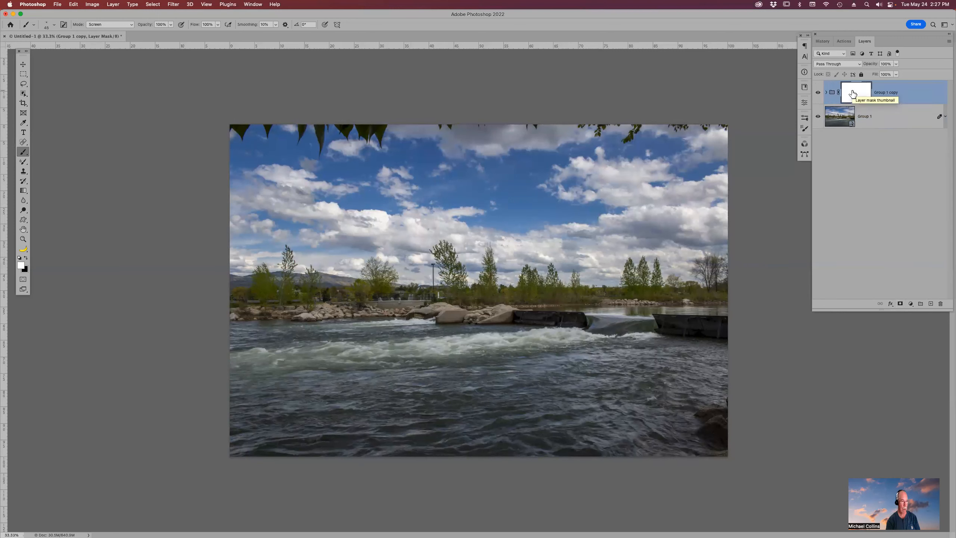
{"action": "key", "text": "x"}
{"action": "left_click_drag", "start_coordinate": [860, 96], "coordinate": [861, 96]}
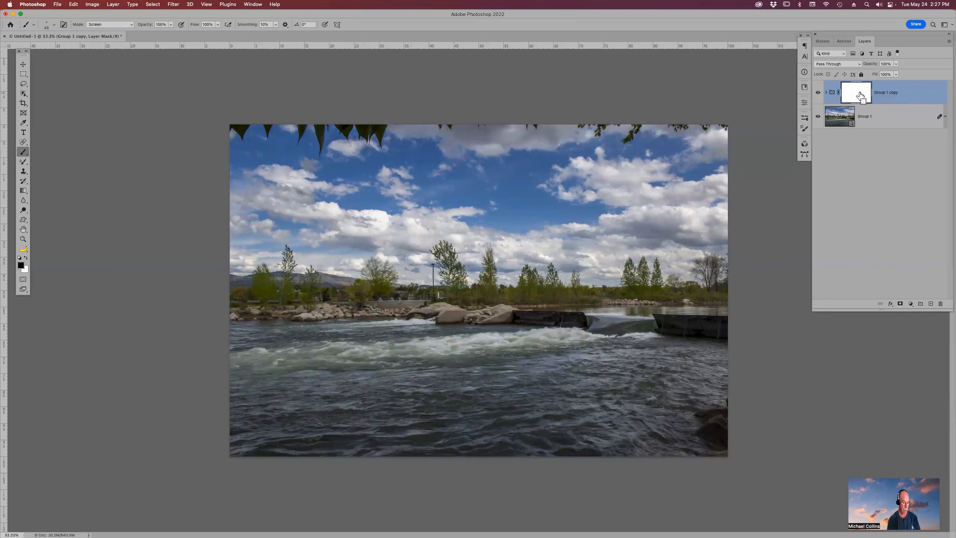
{"action": "key", "text": "super+i"}
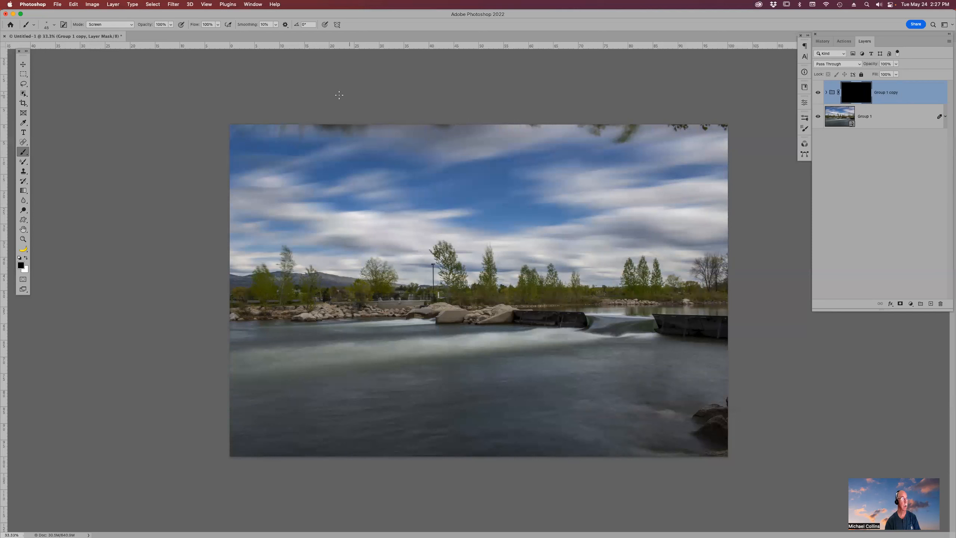
- Paint white on the copy's mask with a large Normal-mode soft round brush across the sky to restore sharp clouds
{"action": "left_click", "coordinate": [129, 25]}
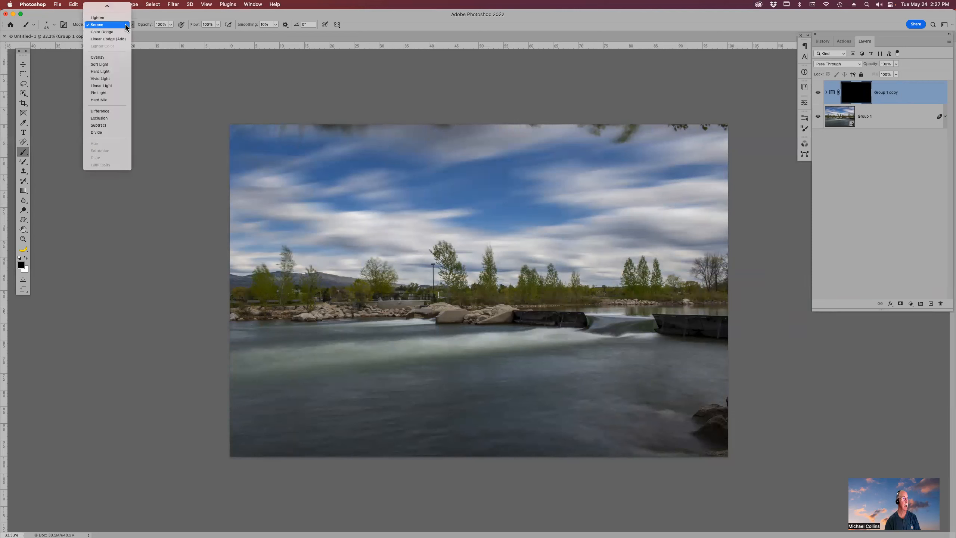
{"action": "left_click", "coordinate": [126, 8]}
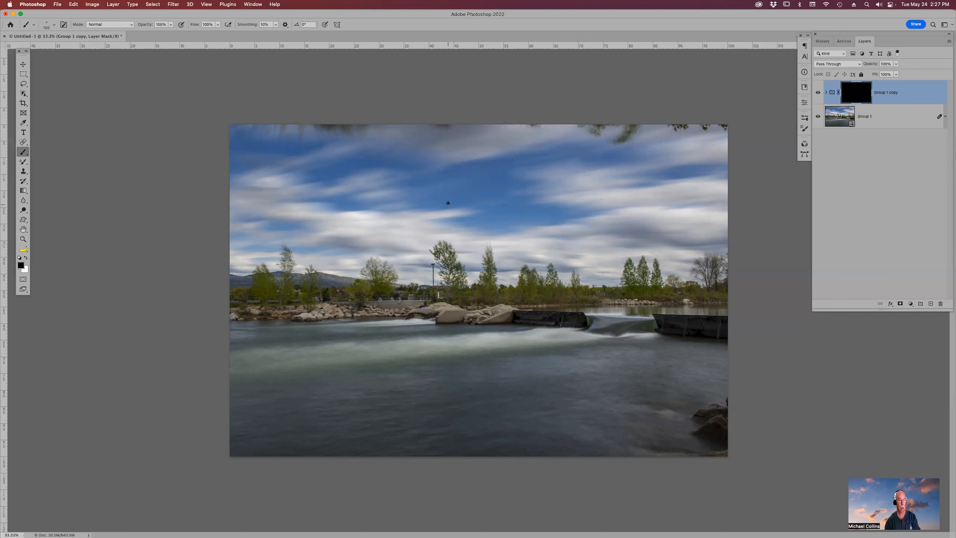
{"action": "key", "text": "bracketright"}
{"action": "key", "text": "bracketright"}
{"action": "key", "text": "bracketright"}
{"action": "left_click", "coordinate": [25, 26]}
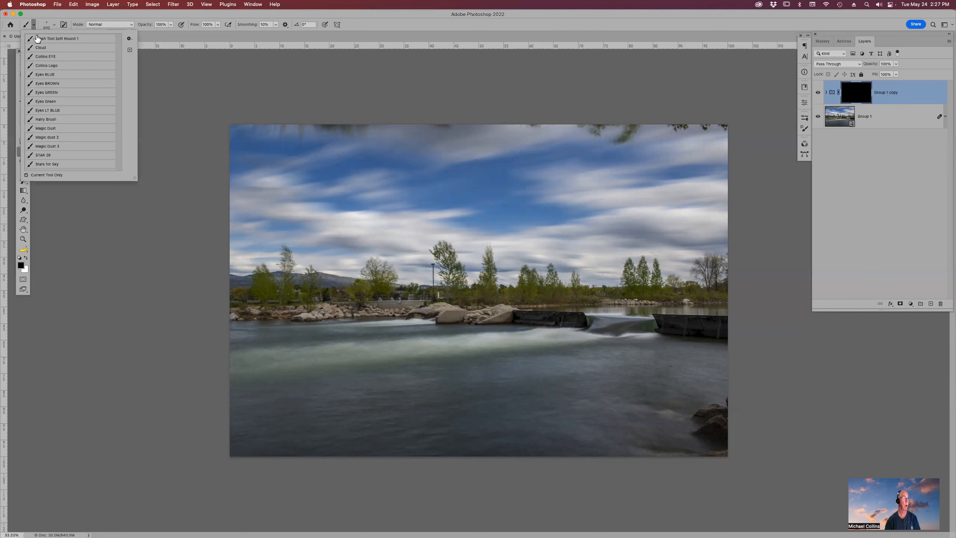
{"action": "left_click", "coordinate": [62, 39]}
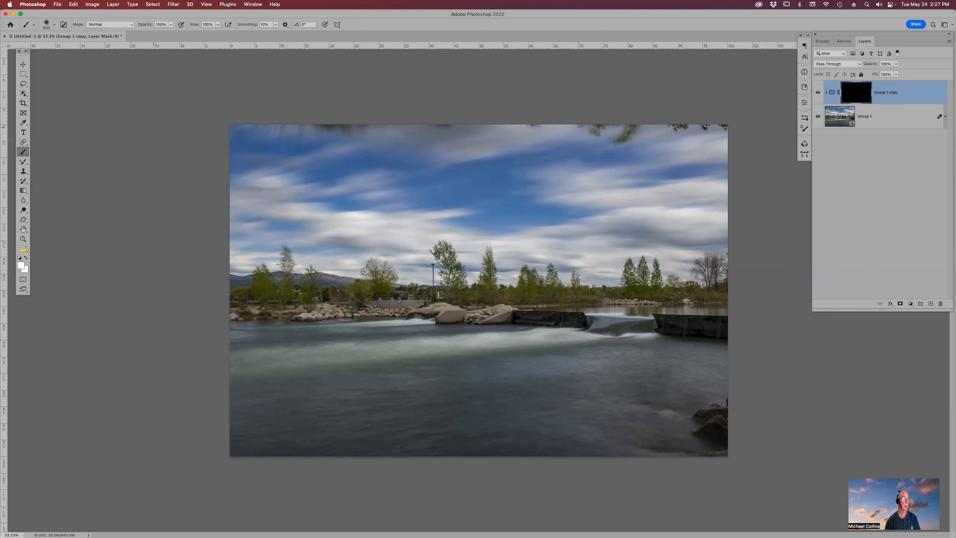
{"action": "key", "text": "d"}
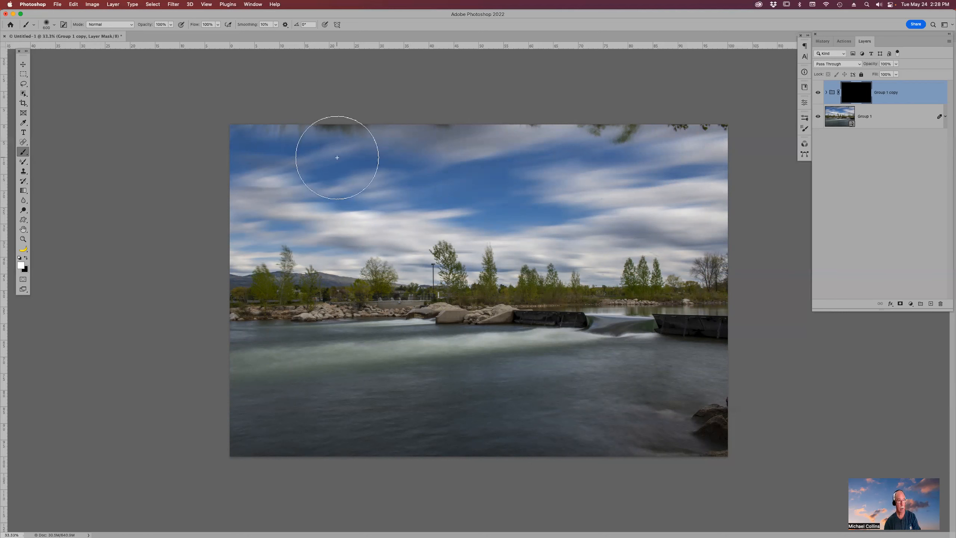
{"action": "mouse_move", "coordinate": [309, 144]}
{"action": "left_mouse_down"}
{"action": "mouse_move", "coordinate": [280, 146]}
{"action": "mouse_move", "coordinate": [524, 134]}
{"action": "mouse_move", "coordinate": [694, 149]}
{"action": "mouse_move", "coordinate": [722, 180]}
{"action": "mouse_move", "coordinate": [644, 185]}
{"action": "mouse_move", "coordinate": [444, 169]}
{"action": "mouse_move", "coordinate": [258, 207]}
{"action": "mouse_move", "coordinate": [249, 242]}
{"action": "mouse_move", "coordinate": [561, 246]}
{"action": "mouse_move", "coordinate": [702, 253]}
{"action": "left_mouse_up"}
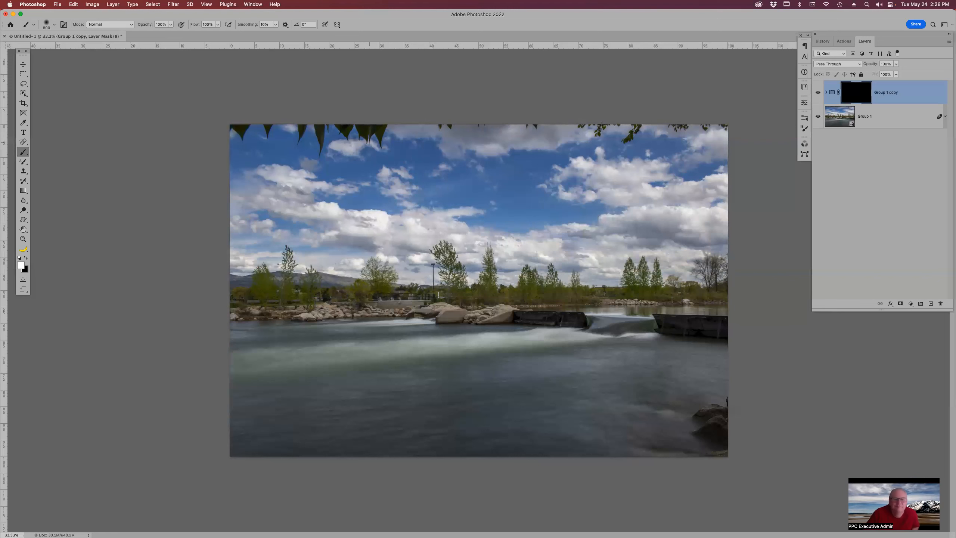
{"action": "left_click_drag", "start_coordinate": [730, 151], "coordinate": [731, 160]}
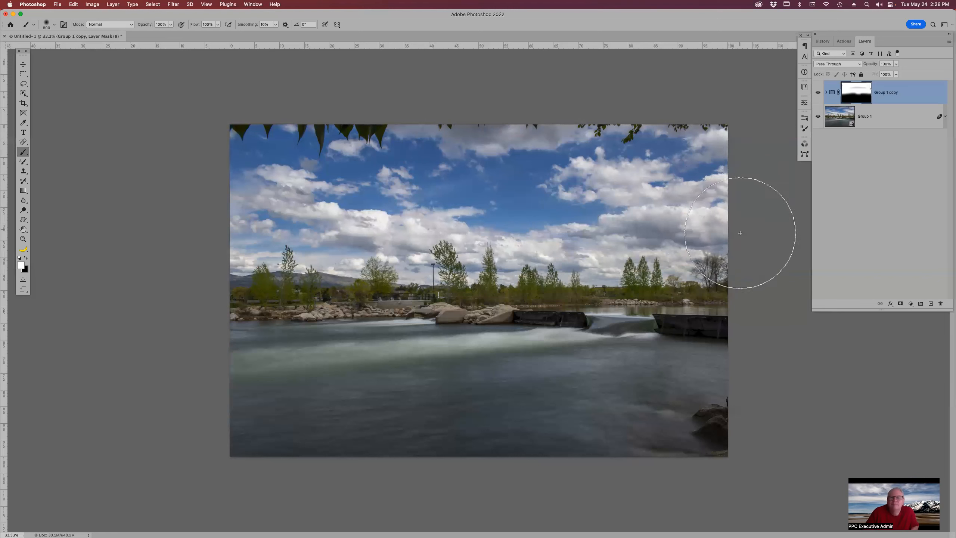
- Crop the image, trimming off the top and bottom edges
{"action": "key", "text": "c"}
{"action": "left_click_drag", "start_coordinate": [481, 125], "coordinate": [479, 171]}
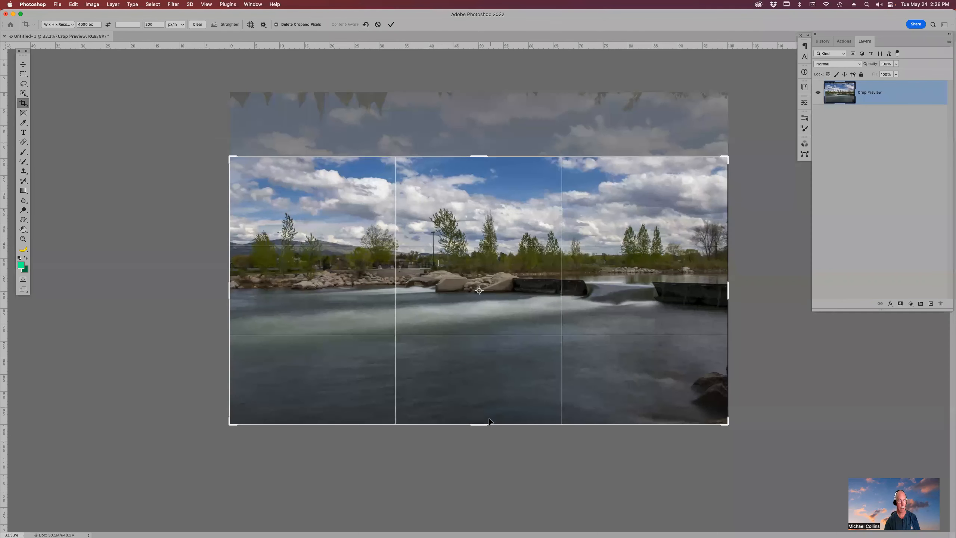
{"action": "left_click_drag", "start_coordinate": [483, 426], "coordinate": [482, 395]}
{"action": "key", "text": "super+z"}
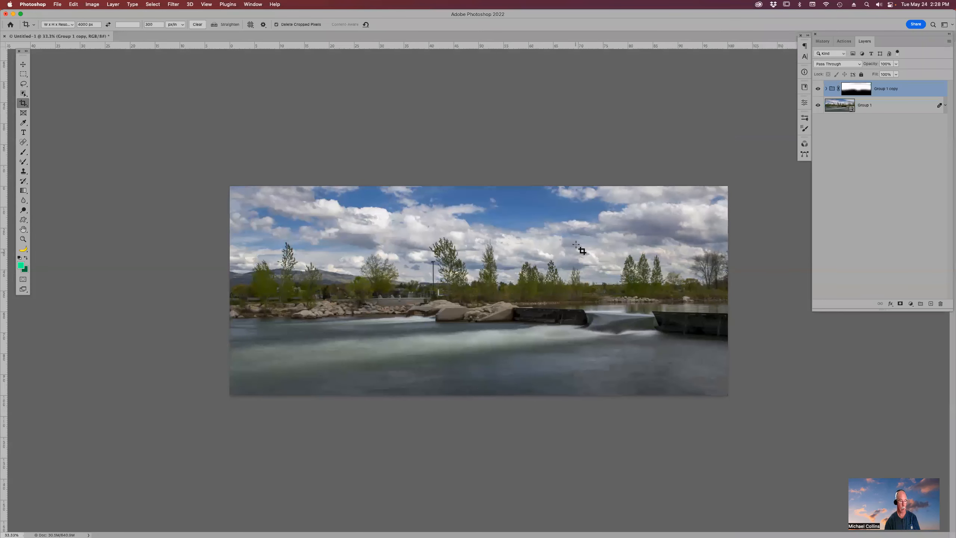
- Stamp all visible layers into a new merged layer on top of the stack
{"action": "key", "text": "super"}
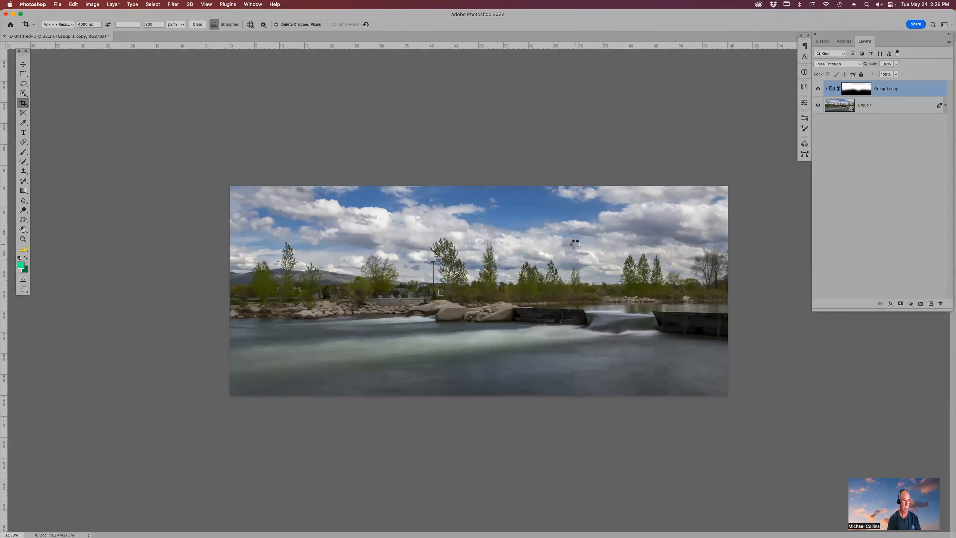
{"action": "key", "text": "super+alt+shift+e"}
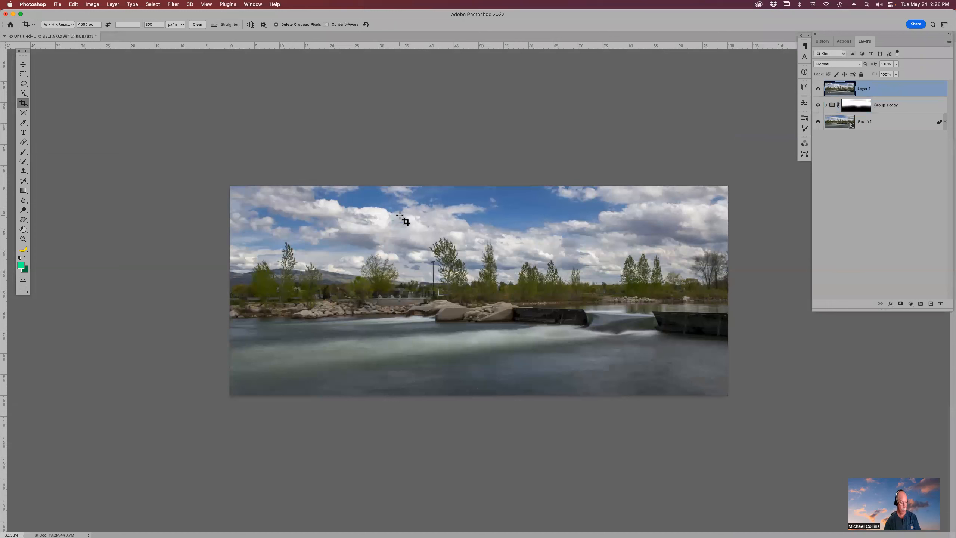
- Zoom in and remove the lamp post behind the trees with the Spot Healing Brush on the merged layer
{"action": "key", "text": "z"}
{"action": "left_click", "coordinate": [460, 273]}
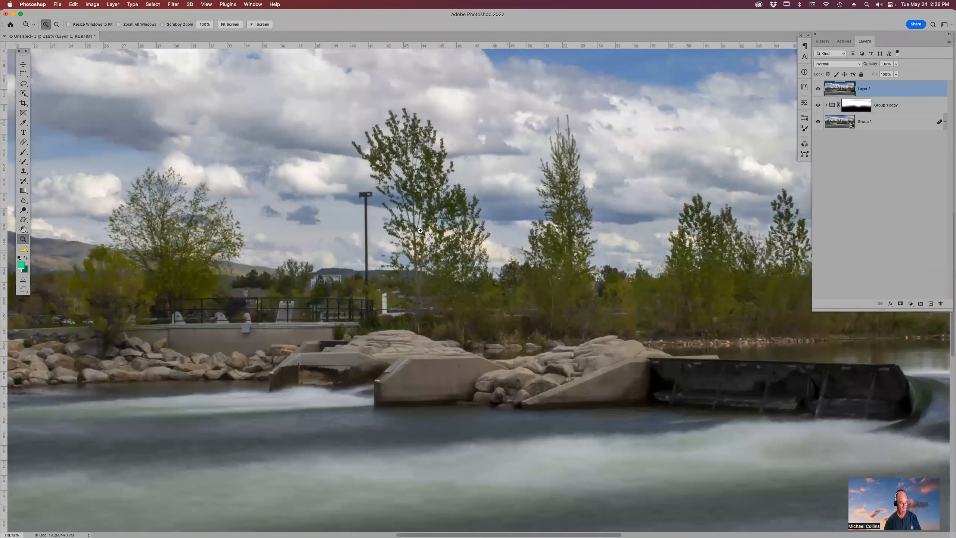
{"action": "key", "text": "j"}
{"action": "mouse_move", "coordinate": [386, 299]}
{"action": "left_mouse_down"}
{"action": "mouse_move", "coordinate": [422, 314]}
{"action": "mouse_move", "coordinate": [385, 308]}
{"action": "left_mouse_up"}
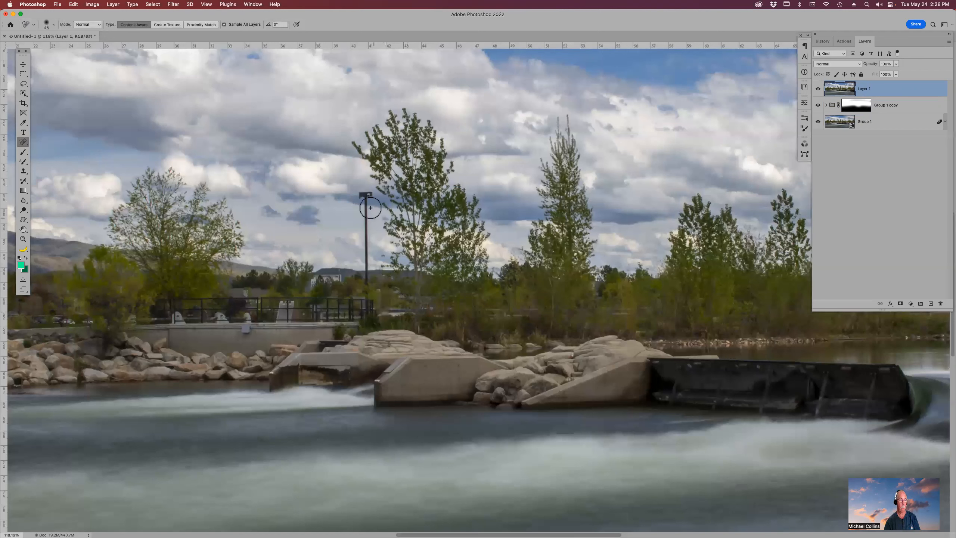
{"action": "mouse_move", "coordinate": [365, 193]}
{"action": "left_mouse_down"}
{"action": "mouse_move", "coordinate": [366, 283]}
{"action": "mouse_move", "coordinate": [366, 192]}
{"action": "left_mouse_up"}
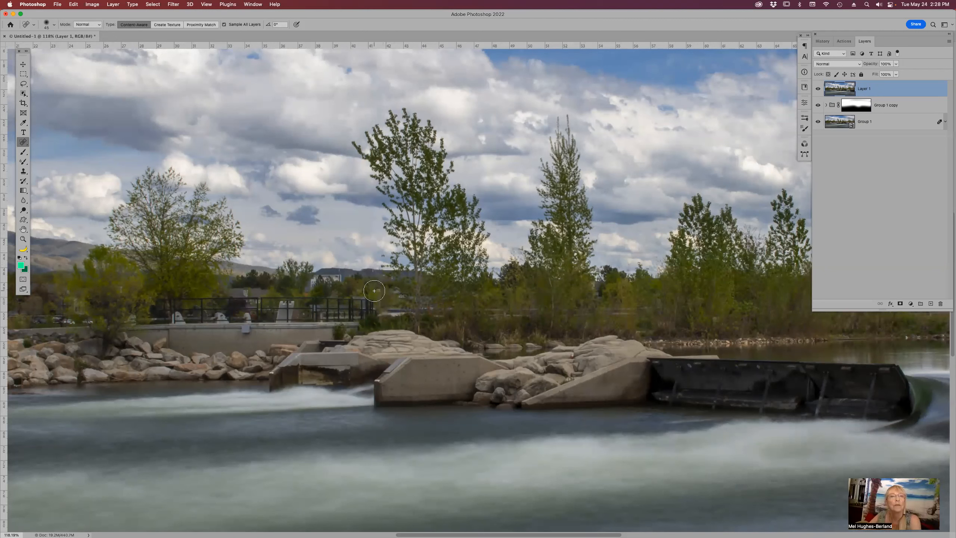
{"action": "left_click", "coordinate": [367, 231]}
{"action": "left_click", "coordinate": [365, 200]}
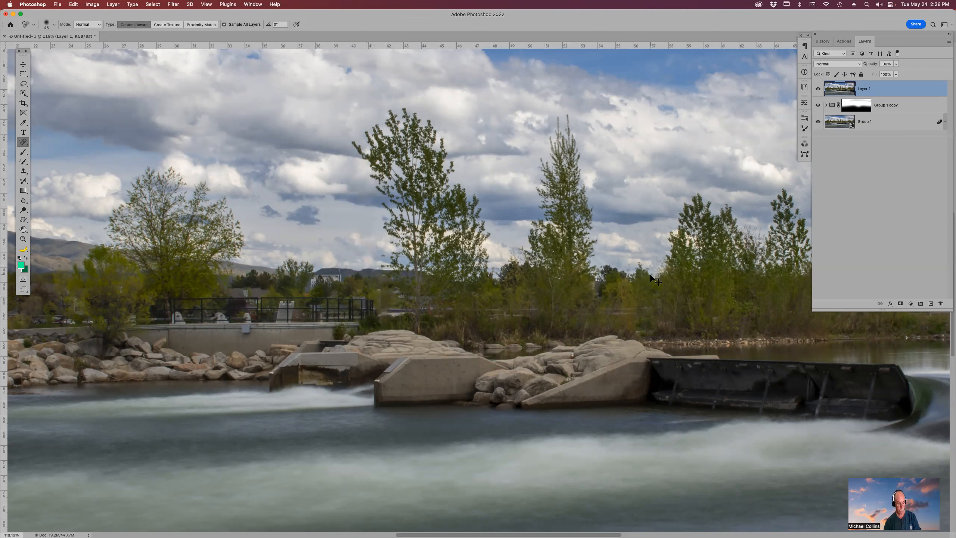
- Hide the merged Layer 1
{"action": "key", "text": "super+0"}
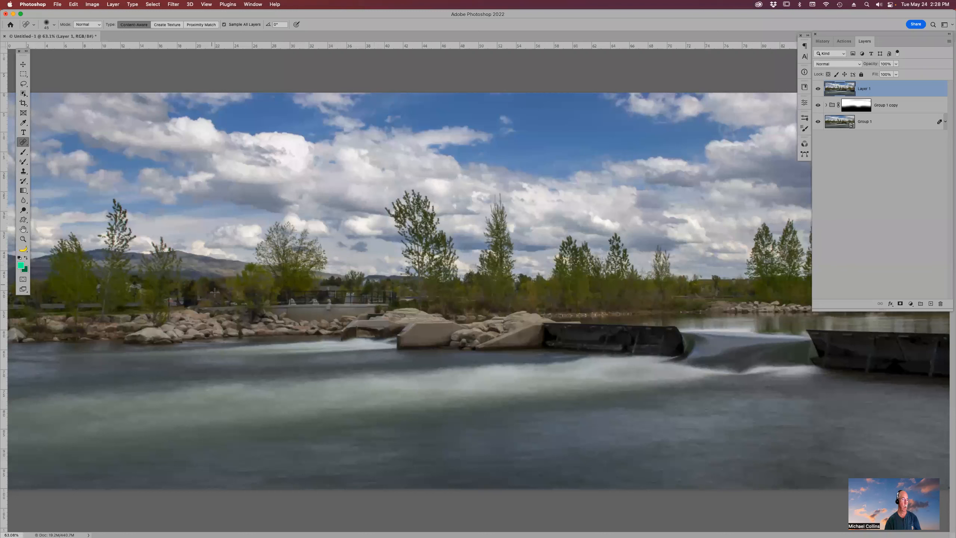
{"action": "key", "text": "super+minus"}
{"action": "key", "text": "super+minus"}
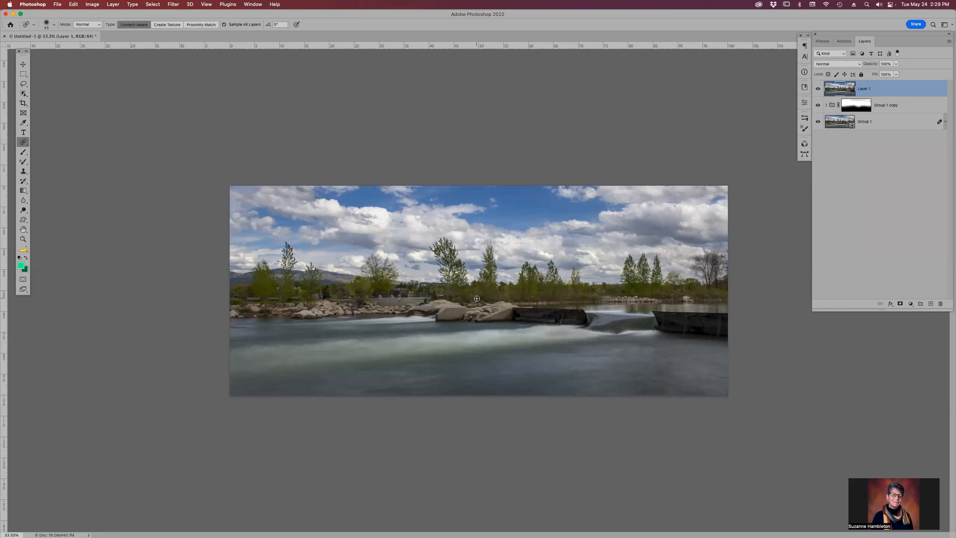
{"action": "left_click", "coordinate": [818, 89]}
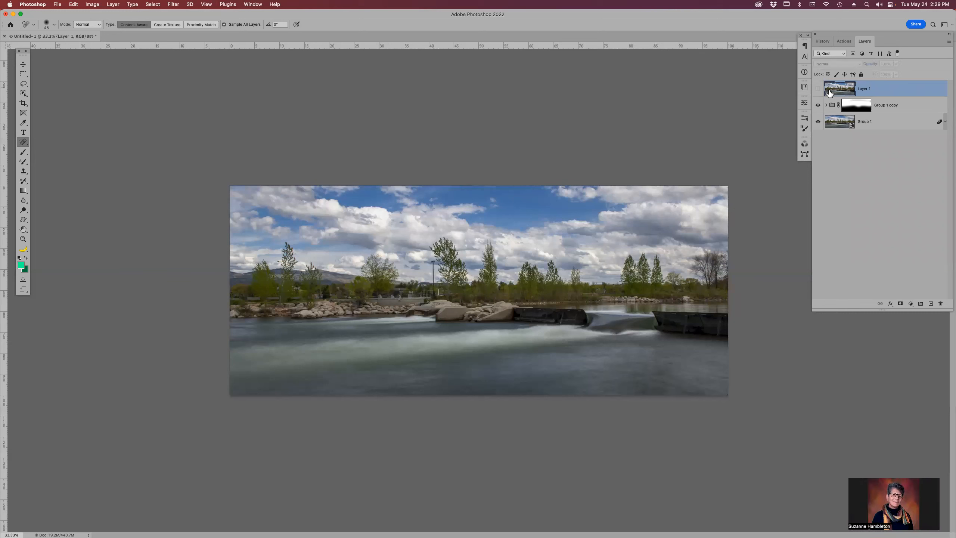
- Paint black at 40% brush opacity across the sky on the Group 1 copy's mask to blend some blurred clouds back in
{"action": "left_click", "coordinate": [894, 109]}
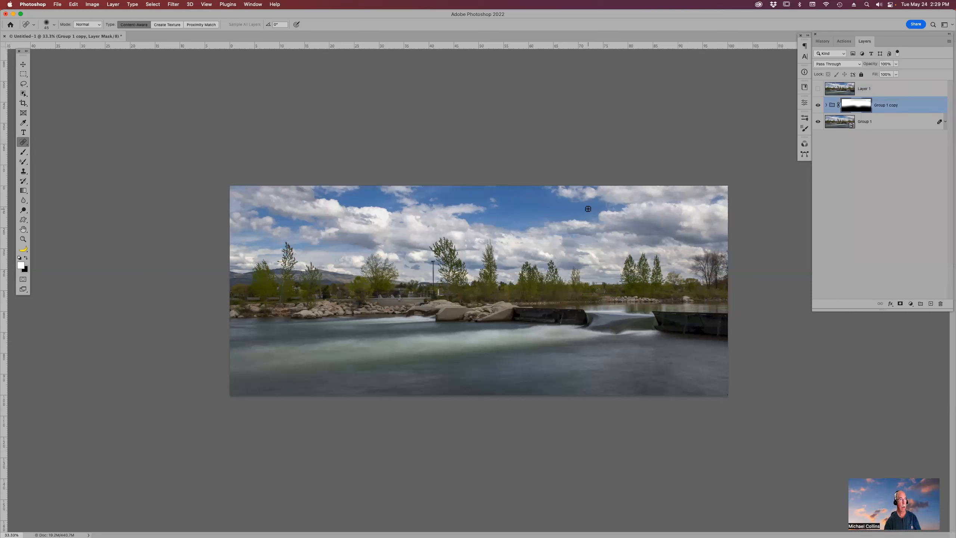
{"action": "key", "text": "b"}
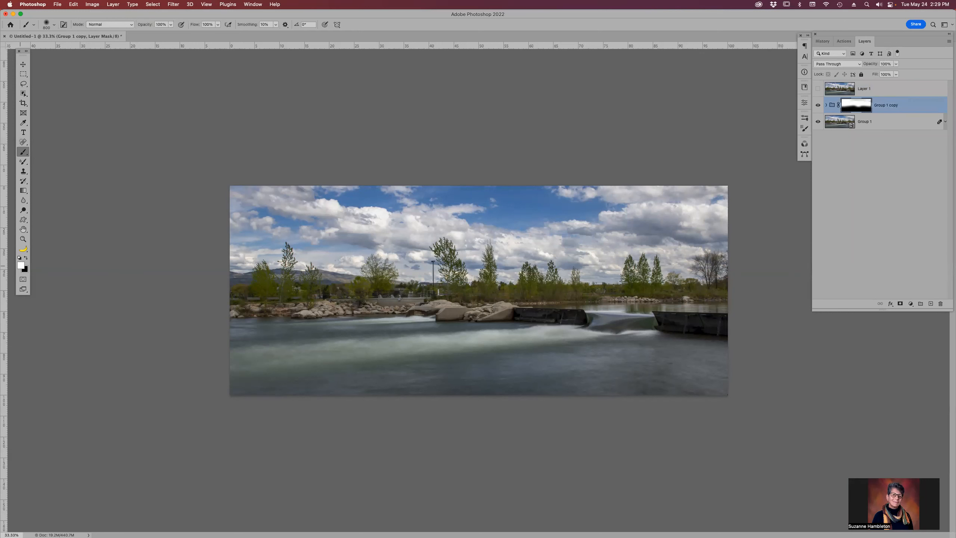
{"action": "left_click", "coordinate": [145, 25]}
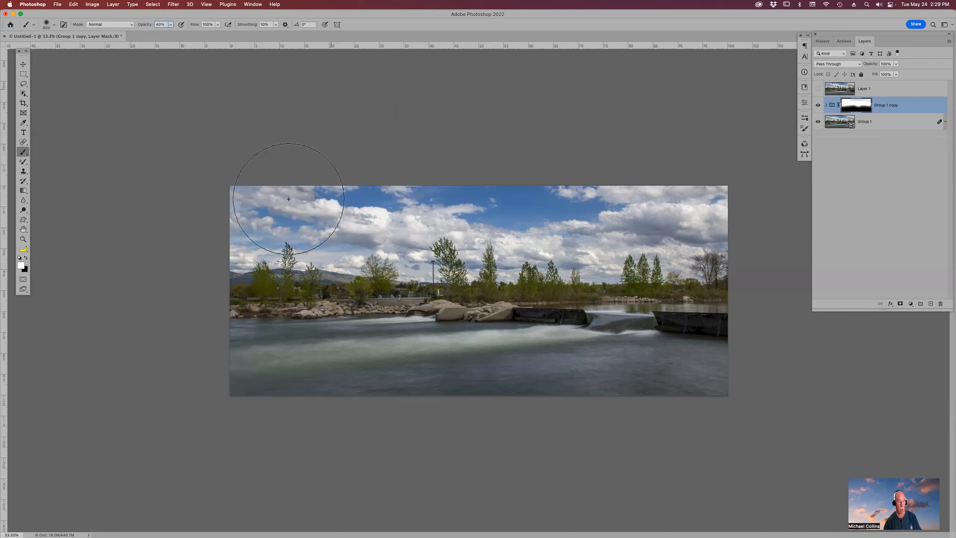
{"action": "left_click_drag", "start_coordinate": [254, 218], "coordinate": [368, 212]}
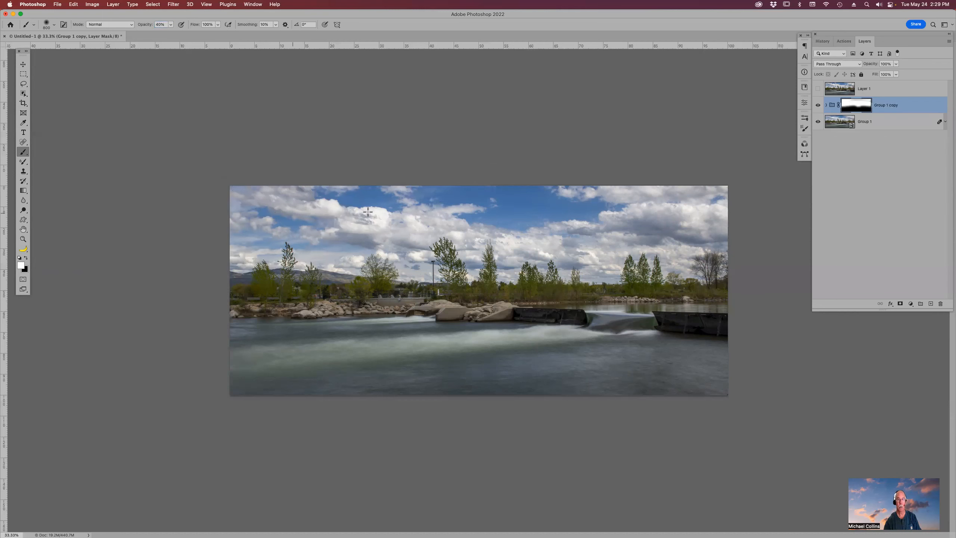
{"action": "mouse_move", "coordinate": [599, 223]}
{"action": "left_mouse_down"}
{"action": "mouse_move", "coordinate": [725, 223]}
{"action": "mouse_move", "coordinate": [293, 213]}
{"action": "mouse_move", "coordinate": [538, 208]}
{"action": "left_mouse_up"}
{"action": "key", "text": "x"}
{"action": "mouse_move", "coordinate": [269, 219]}
{"action": "left_mouse_down"}
{"action": "mouse_move", "coordinate": [529, 229]}
{"action": "mouse_move", "coordinate": [706, 221]}
{"action": "left_mouse_up"}
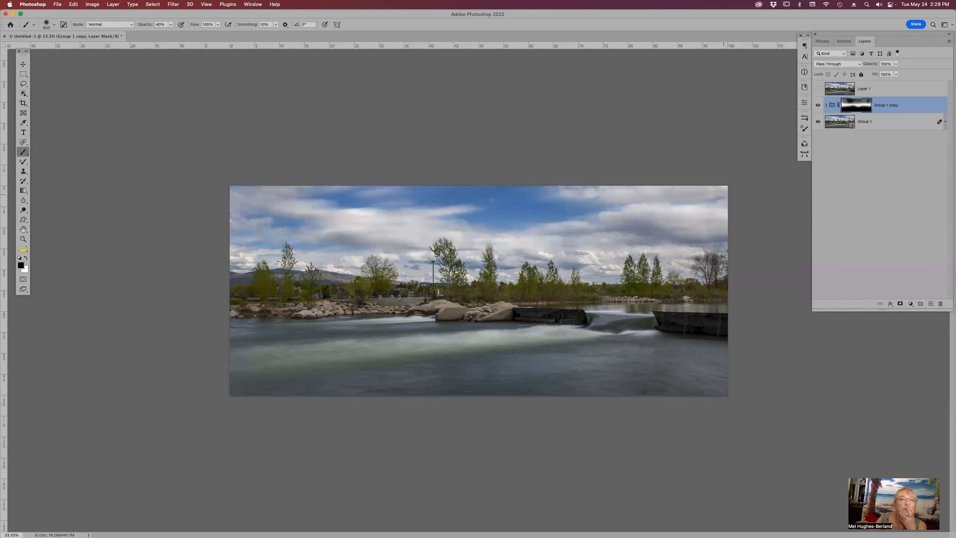
- Shrink the brush size
{"action": "key", "text": "bracketleft"}
{"action": "key", "text": "bracketleft"}
{"action": "key", "text": "bracketleft"}
{"action": "key", "text": "bracketleft"}
{"action": "key", "text": "bracketleft"}
{"action": "key", "text": "bracketleft"}
{"action": "key", "text": "bracketleft"}
{"action": "key", "text": "bracketleft"}
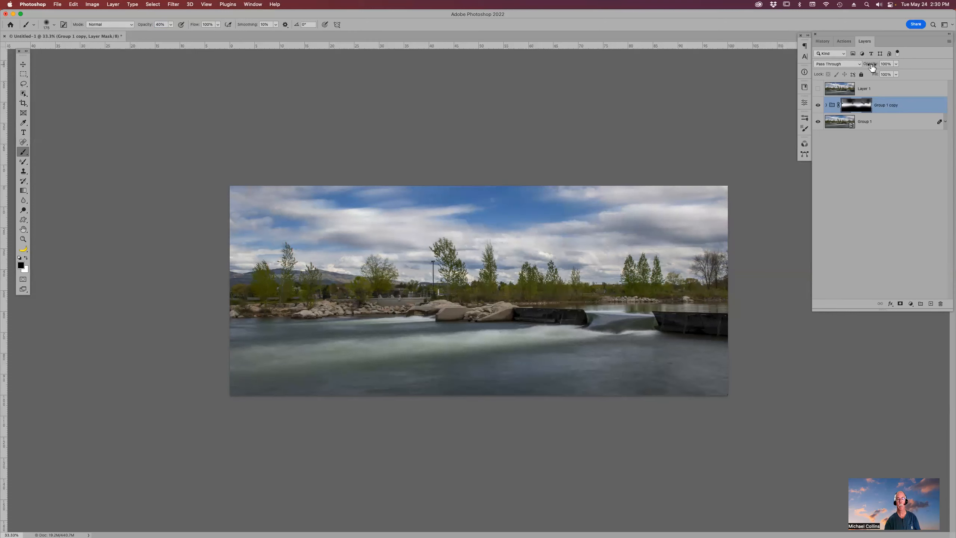
{"action": "mouse_move", "coordinate": [872, 65]}
{"action": "left_mouse_down"}
{"action": "mouse_move", "coordinate": [811, 59]}
{"action": "mouse_move", "coordinate": [949, 75]}
{"action": "left_mouse_up"}
- Toggle the Group 1 copy's layer mask off and on to compare the sharp and blurred sky
{"action": "left_click", "coordinate": [860, 105], "text": "alt"}
{"action": "left_click", "coordinate": [860, 105], "text": "alt"}
{"action": "left_click", "coordinate": [861, 105], "text": "super"}
{"action": "key", "text": "super+d"}
{"action": "left_click", "coordinate": [861, 105], "text": "shift"}
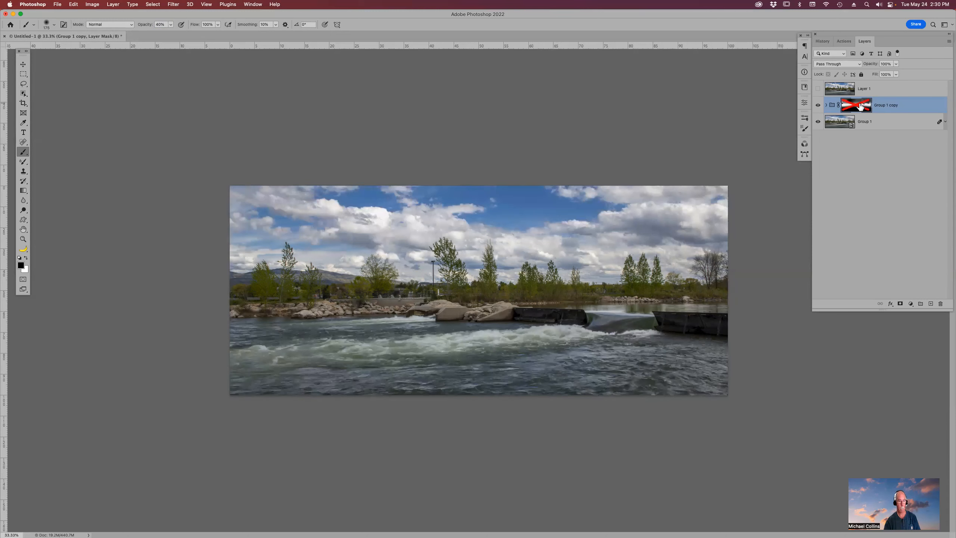
{"action": "left_click", "coordinate": [860, 105], "text": "shift"}
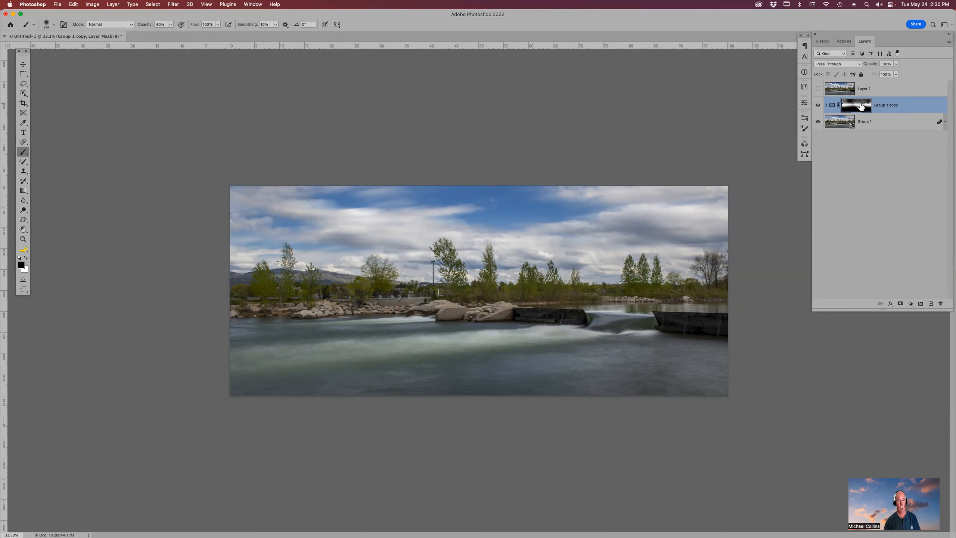
{"action": "left_click", "coordinate": [861, 105], "text": "shift"}
{"action": "left_click", "coordinate": [860, 105], "text": "shift"}
{"action": "left_click", "coordinate": [862, 106], "text": "shift"}
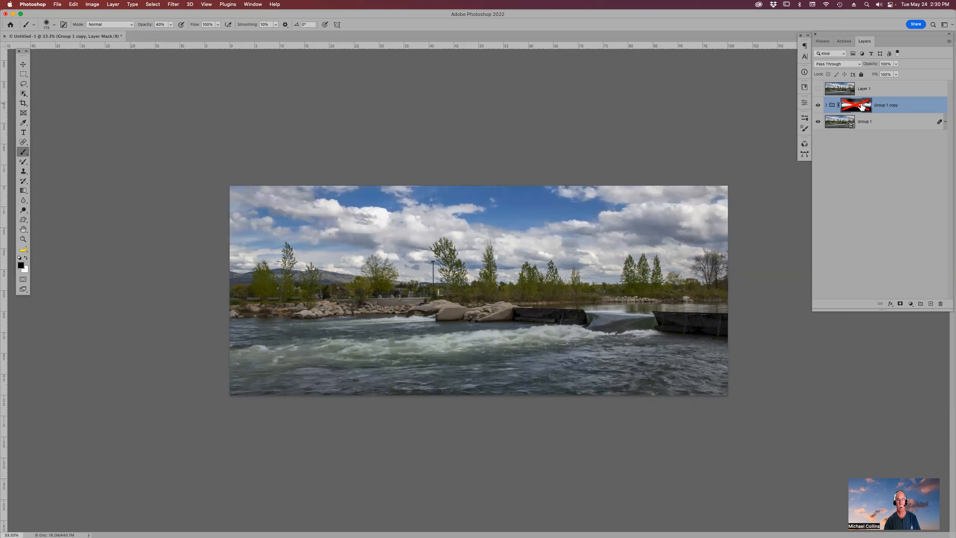
{"action": "left_click", "coordinate": [861, 105], "text": "shift"}
- Lower the Group 1 copy's opacity to 60% and toggle its mask to compare the result
{"action": "left_click_drag", "start_coordinate": [877, 66], "coordinate": [851, 71]}
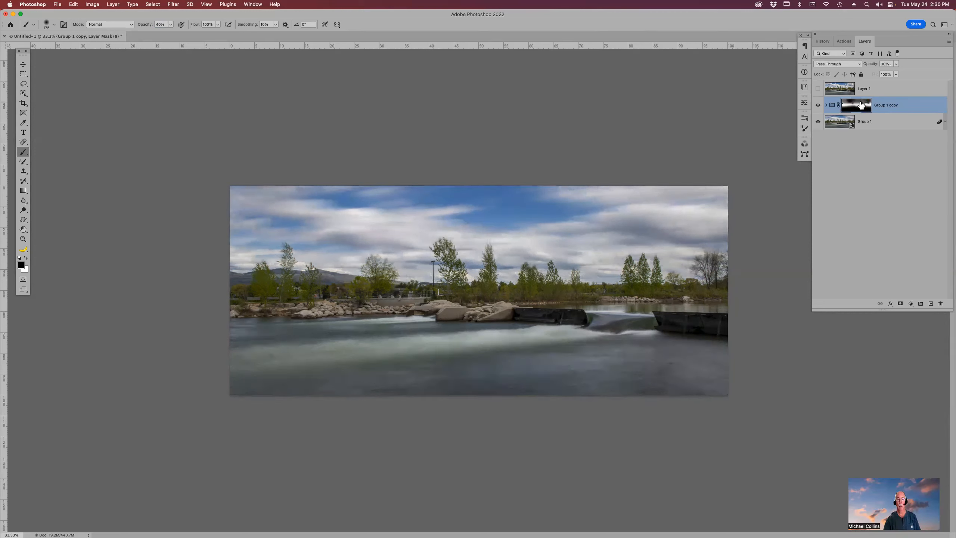
{"action": "left_click", "coordinate": [861, 106], "text": "shift"}
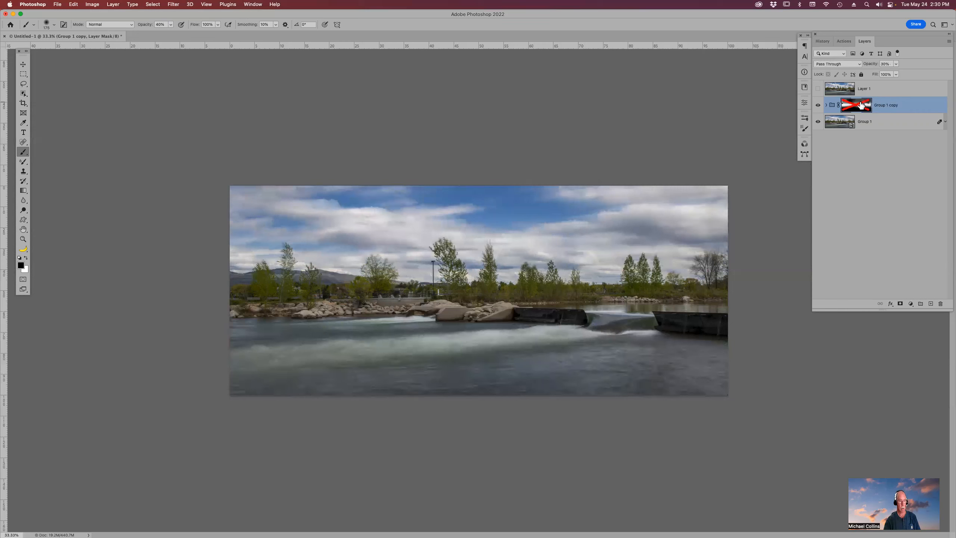
{"action": "left_click", "coordinate": [862, 104], "text": "shift"}
{"action": "left_click", "coordinate": [862, 105], "text": "shift"}
{"action": "left_click", "coordinate": [862, 105], "text": "shift"}
{"action": "left_click", "coordinate": [862, 105], "text": "shift"}
{"action": "left_click", "coordinate": [862, 105], "text": "shift"}
{"action": "left_click", "coordinate": [862, 105], "text": "shift"}
{"action": "left_click", "coordinate": [862, 105], "text": "shift"}
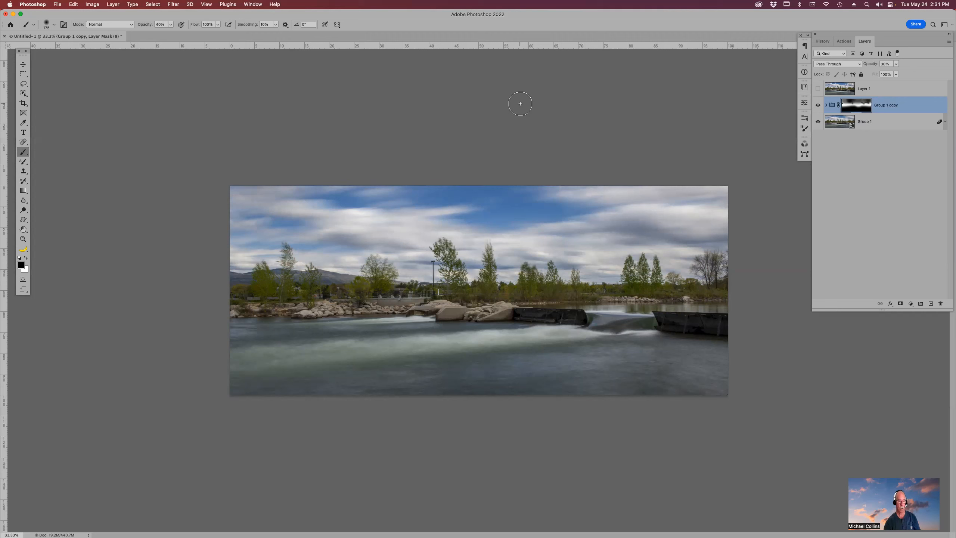
{"action": "mouse_move", "coordinate": [626, 533]}
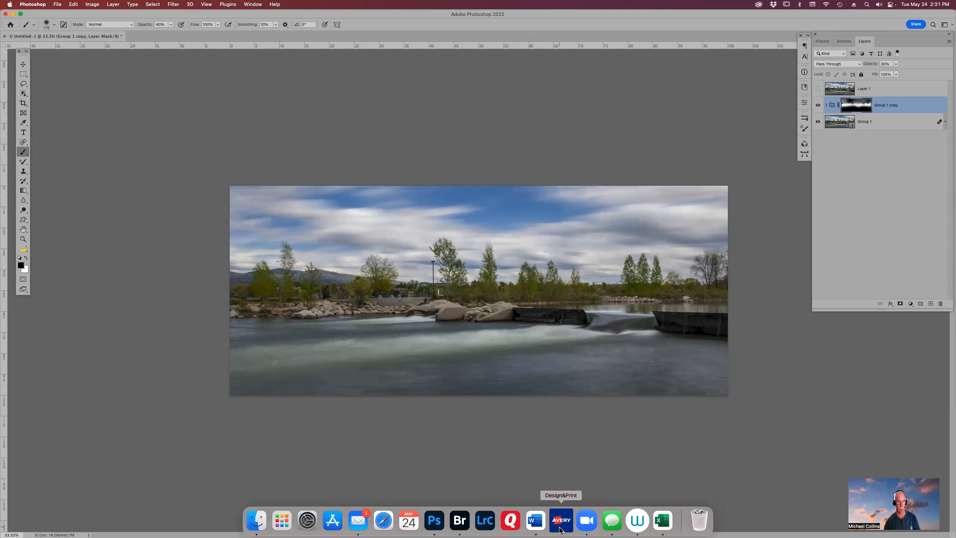